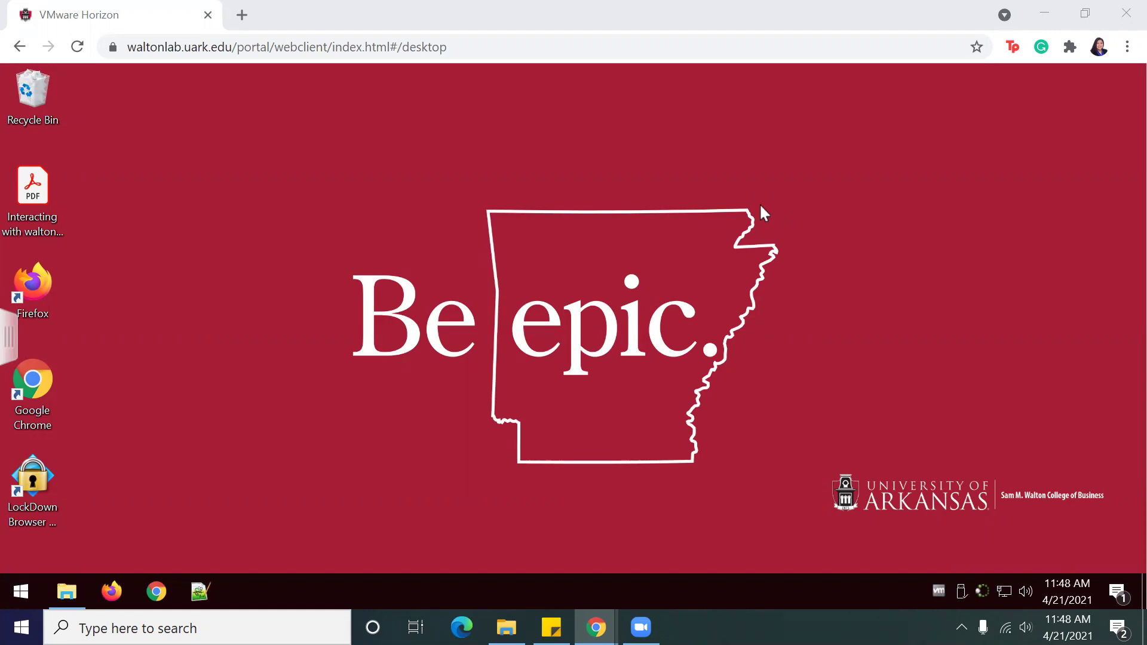
# Launch Excel from the remote desktop's app list.
pyautogui.click(21, 590)
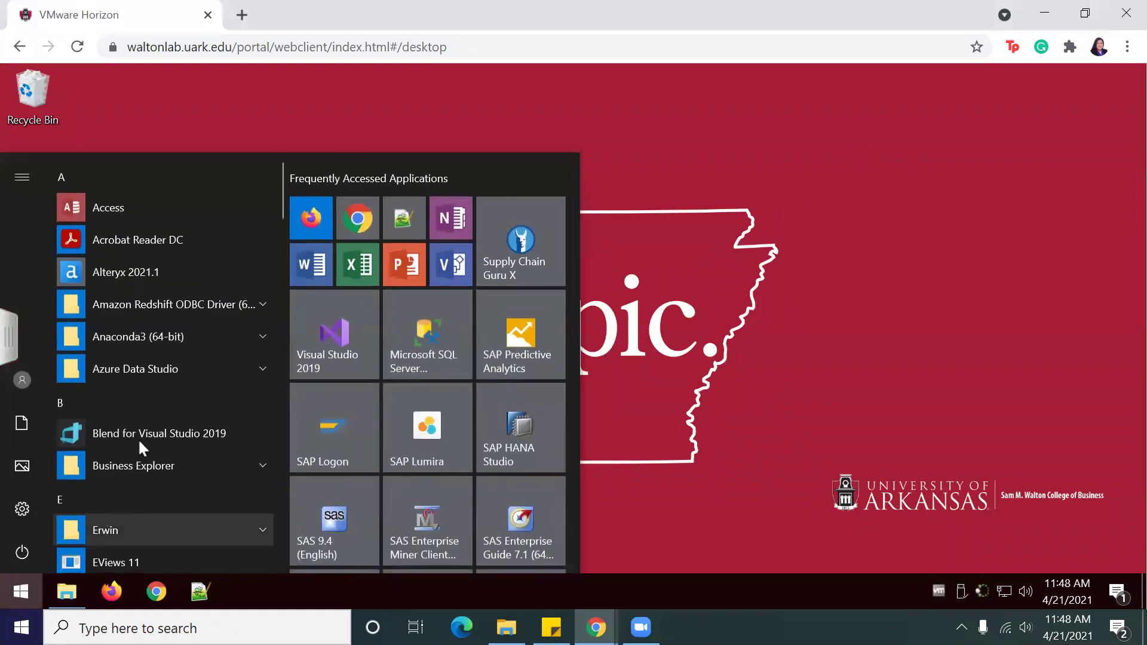
pyautogui.scroll(-4, 142, 439)
pyautogui.scroll(-2, 141, 438)
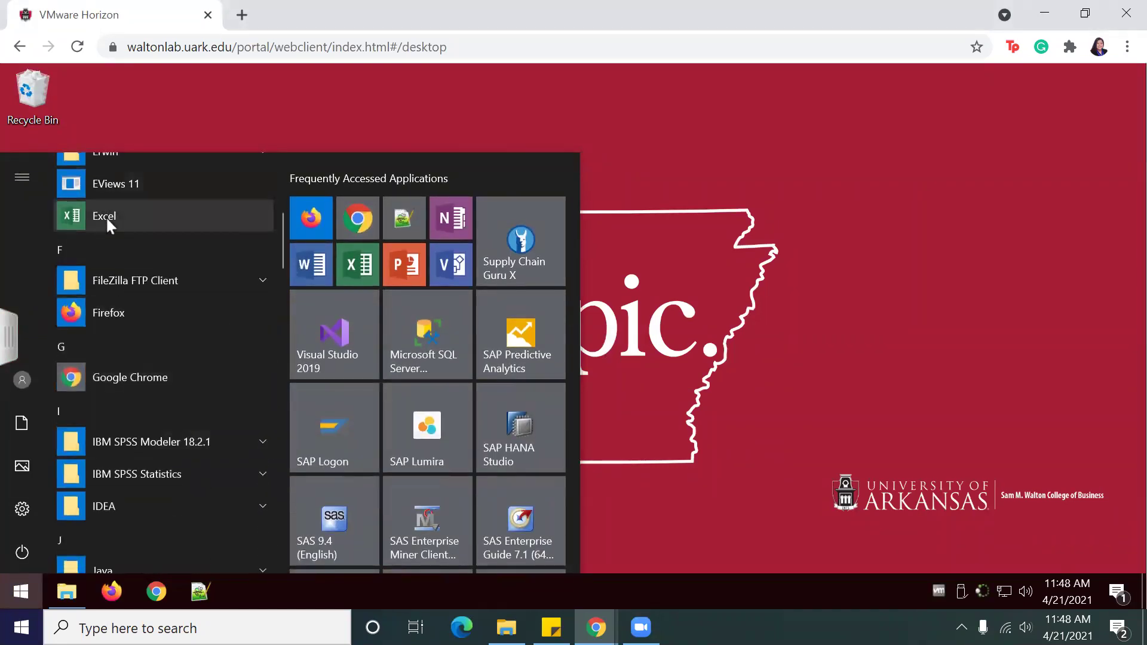
pyautogui.click(105, 215)
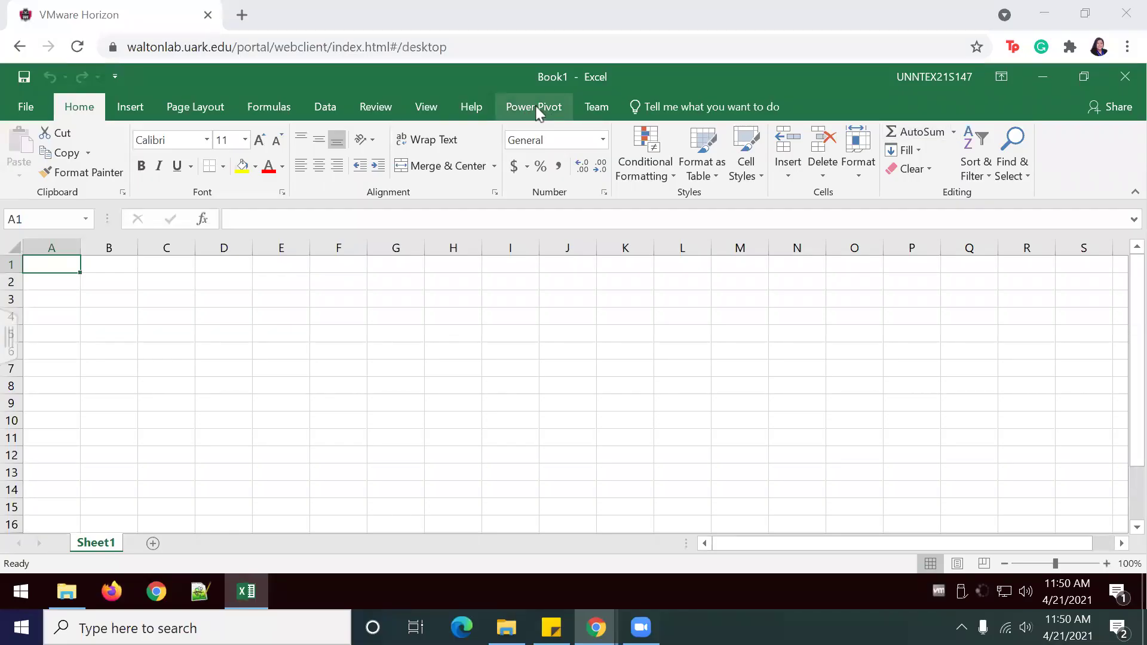
# Confirm the Power Pivot COM add-in is enabled in Excel Options, then return to the blank Book1 sheet.
pyautogui.click(22, 113)
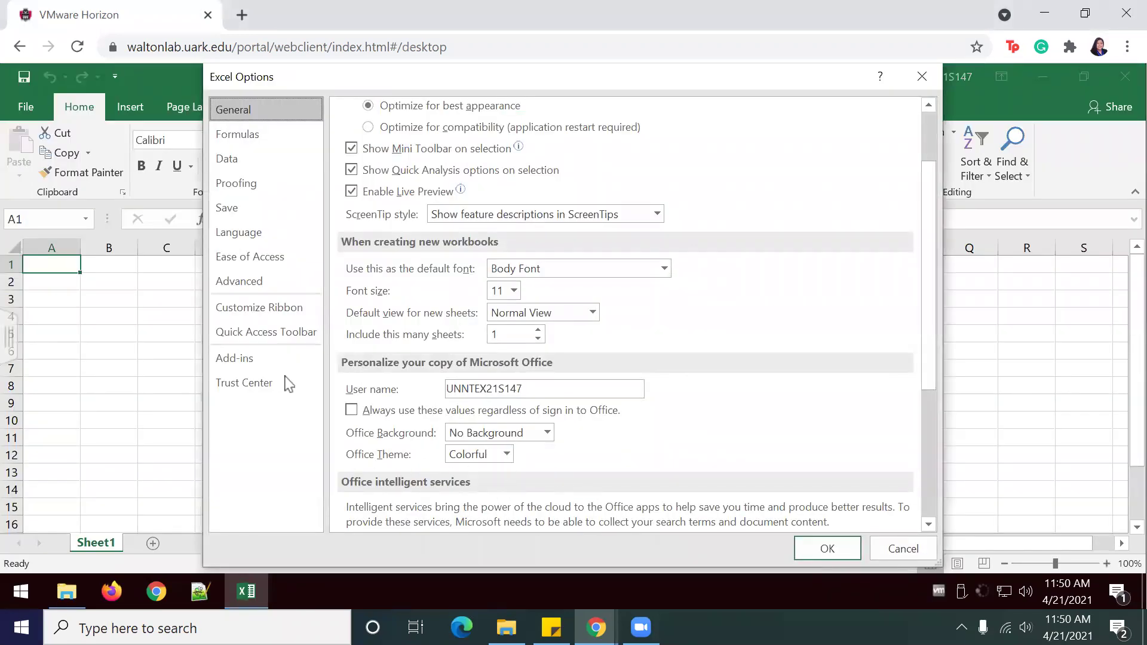
pyautogui.click(251, 358)
pyautogui.click(512, 513)
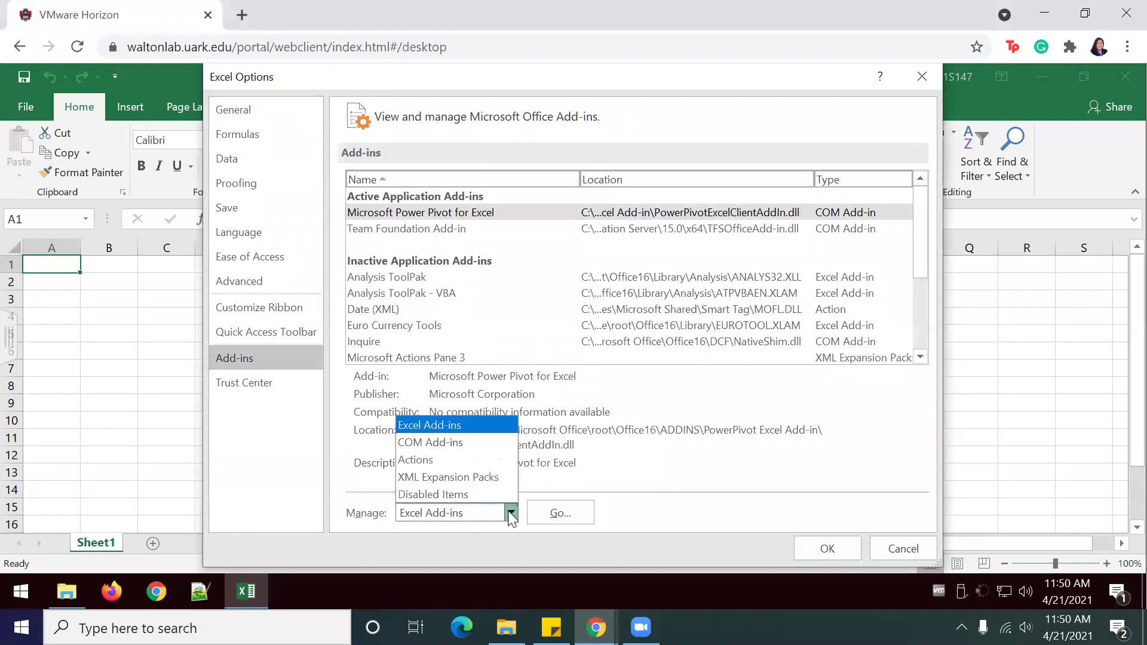
pyautogui.click(424, 441)
pyautogui.click(816, 556)
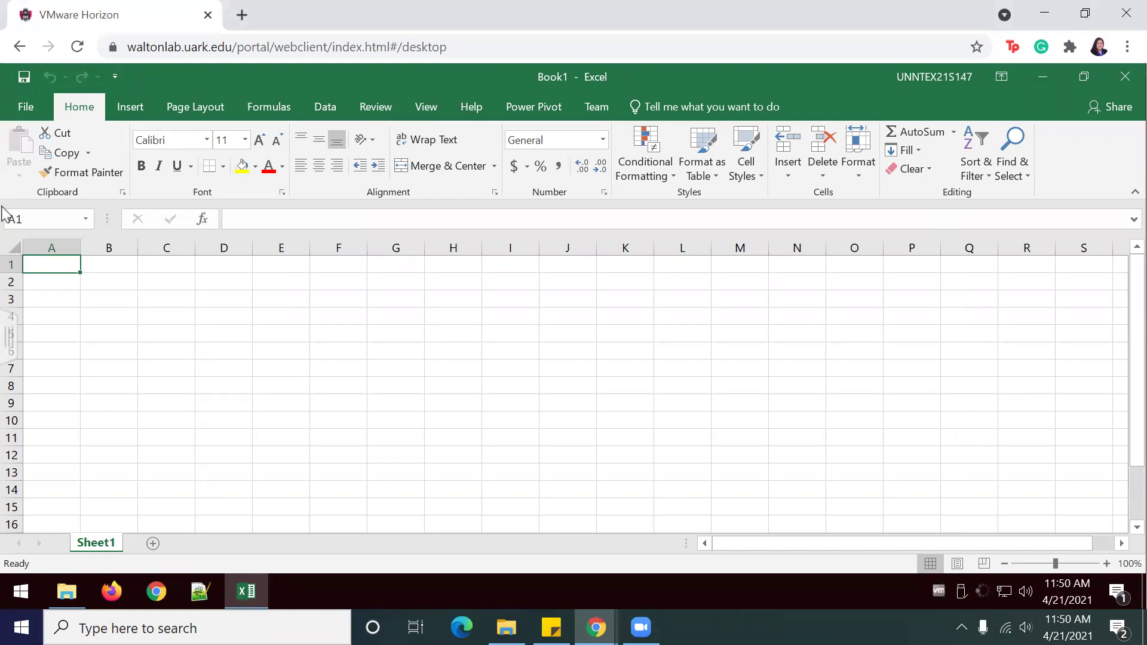
pyautogui.click(27, 111)
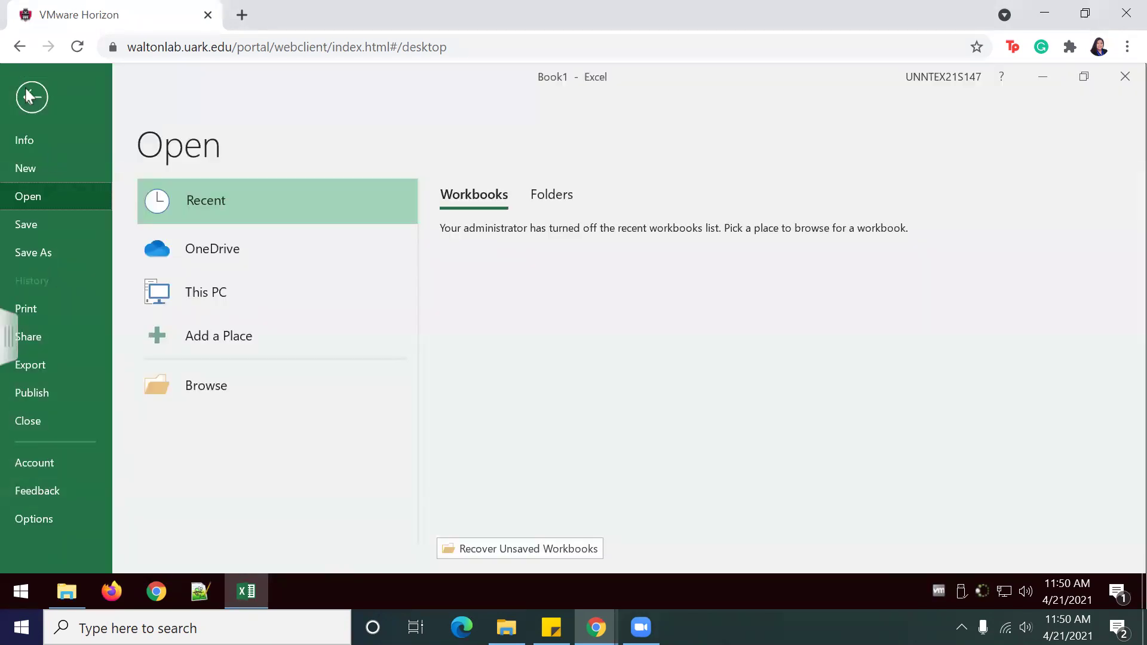
pyautogui.click(30, 97)
pyautogui.click(29, 111)
pyautogui.click(33, 98)
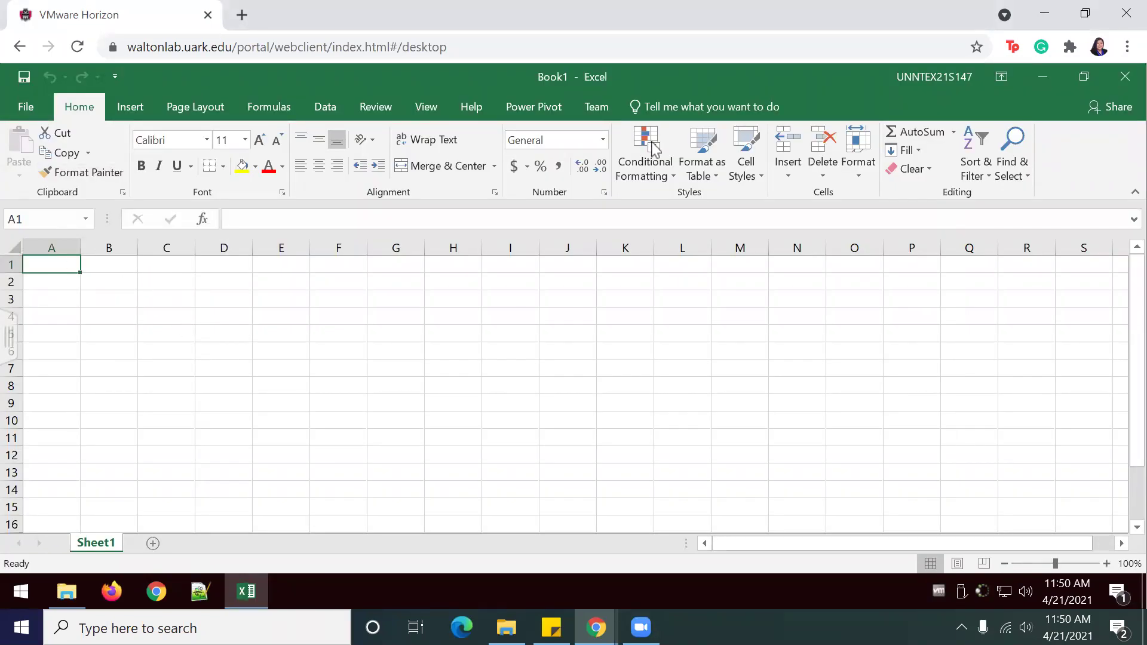
# Start a Power Pivot From SQL Server import for WCOB_DILLARDS on essql1.walton.uark.edu.
pyautogui.click(529, 114)
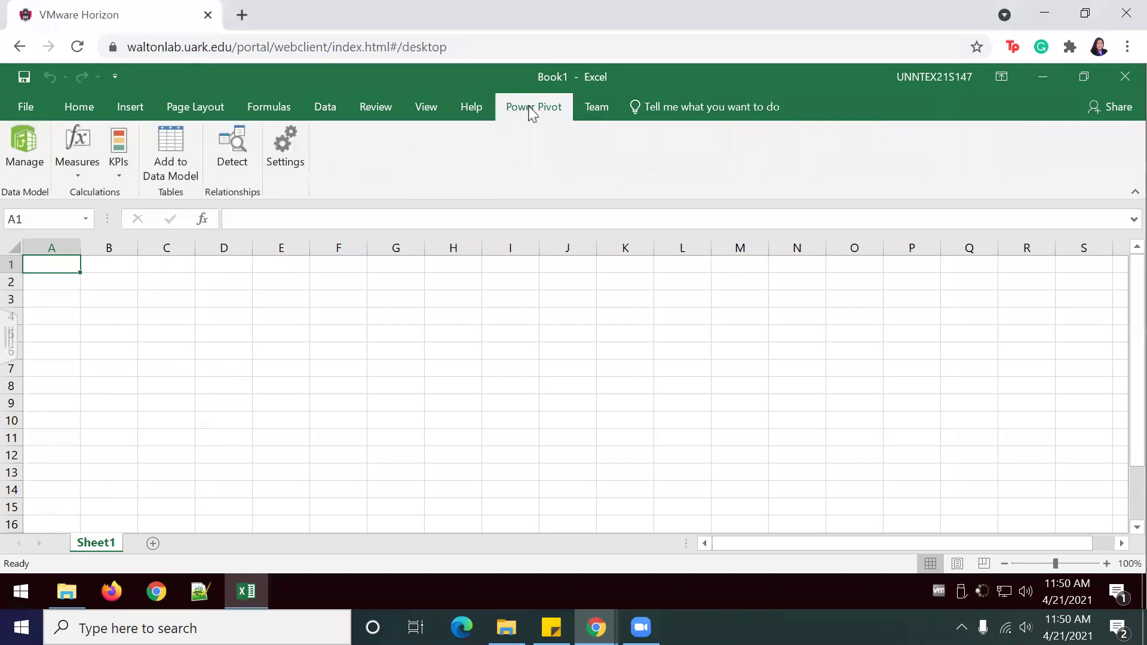
pyautogui.click(28, 166)
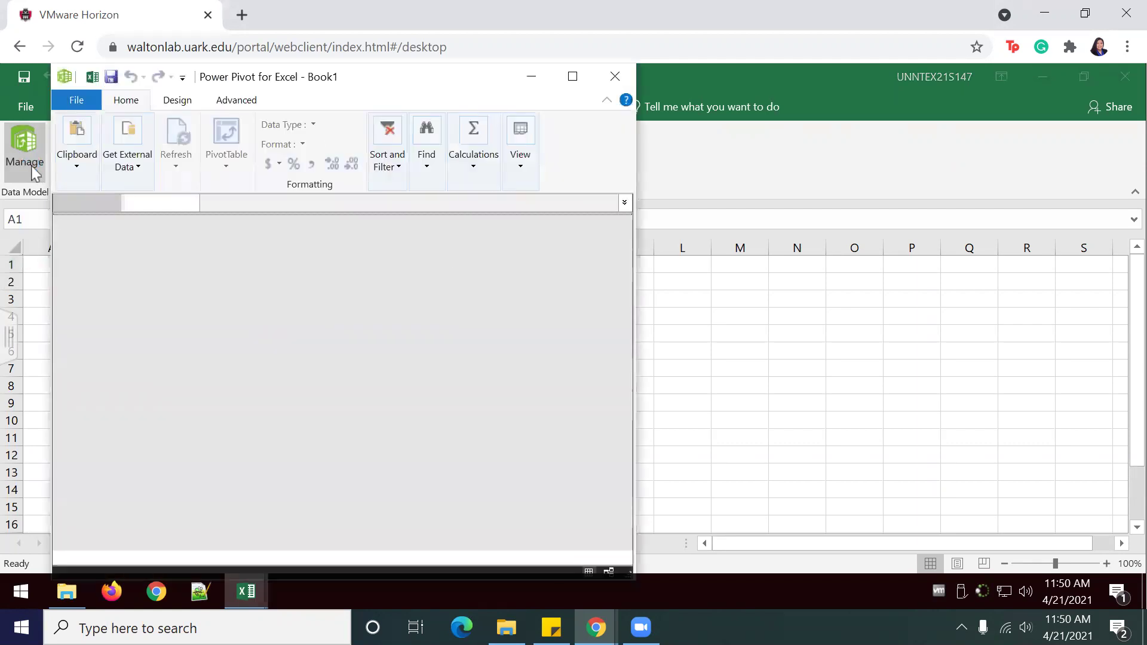
pyautogui.click(125, 166)
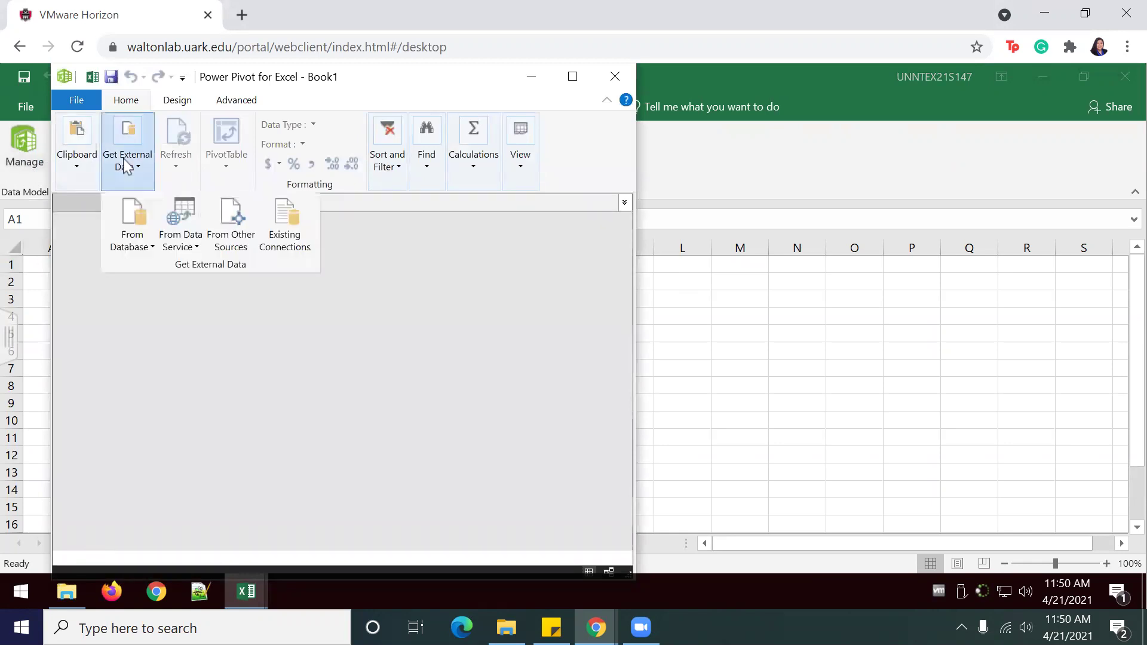
pyautogui.click(134, 240)
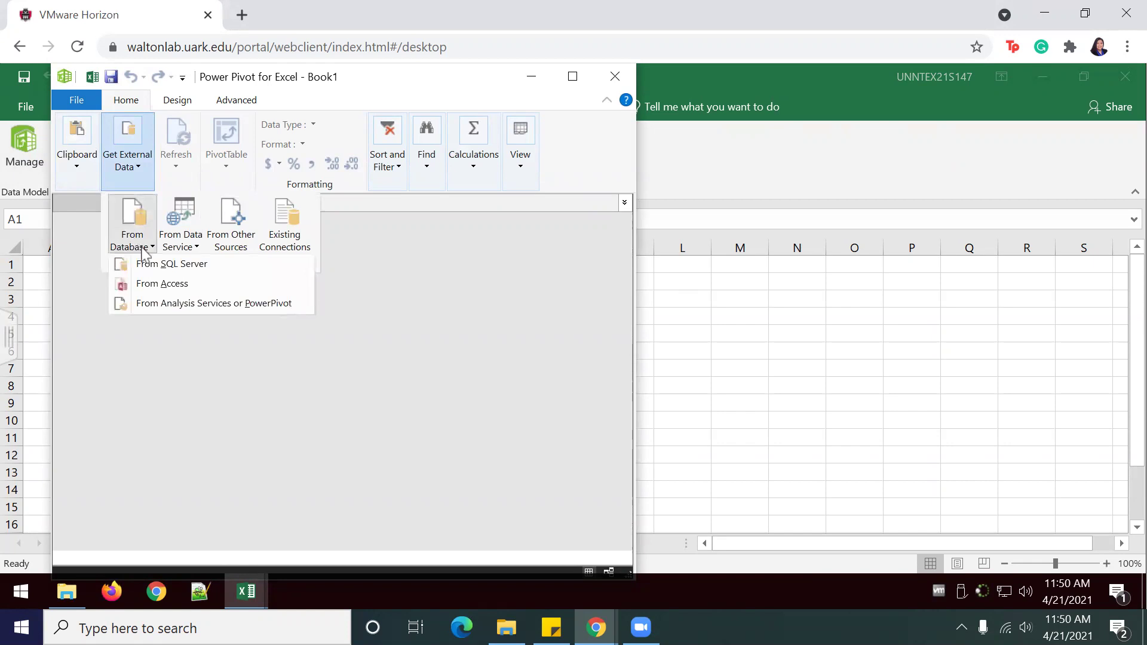
pyautogui.click(151, 263)
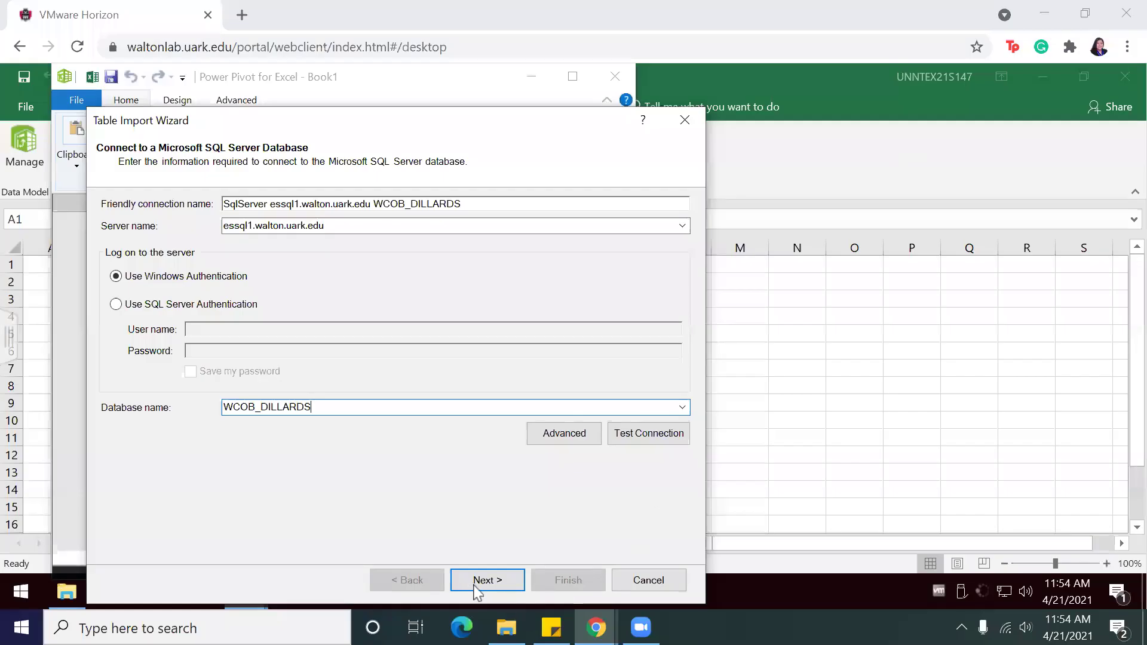
# Import a validated SQL query summing Amount by date, state and store as a 298,516-row Query table.
pyautogui.click(475, 587)
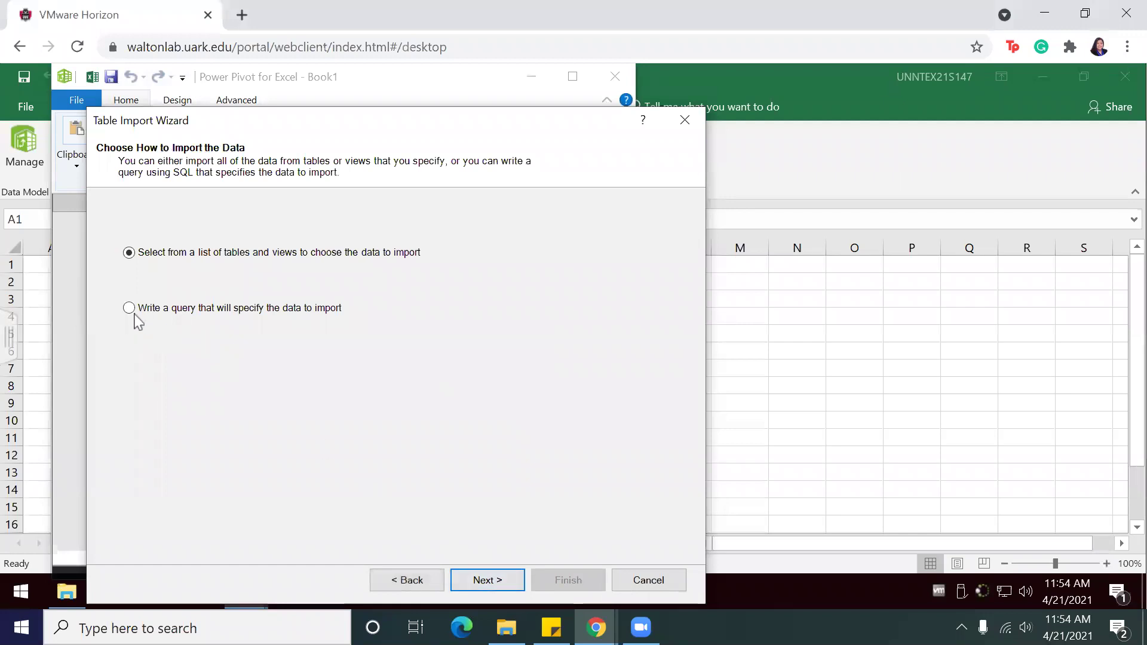
pyautogui.click(129, 309)
pyautogui.click(488, 580)
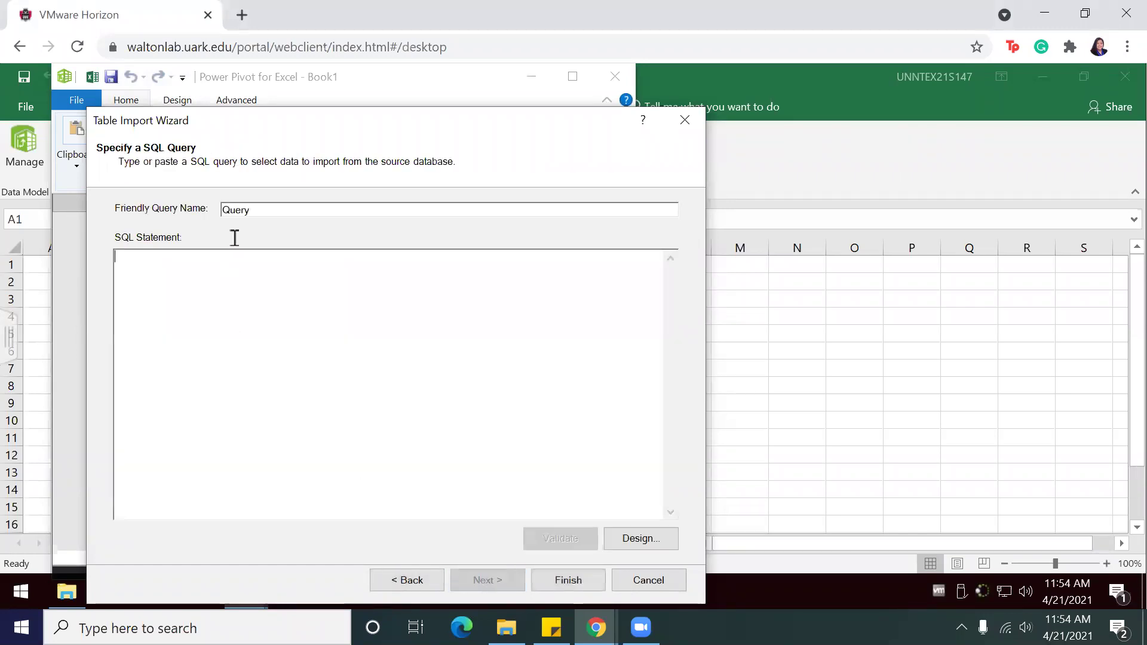
pyautogui.click(195, 263)
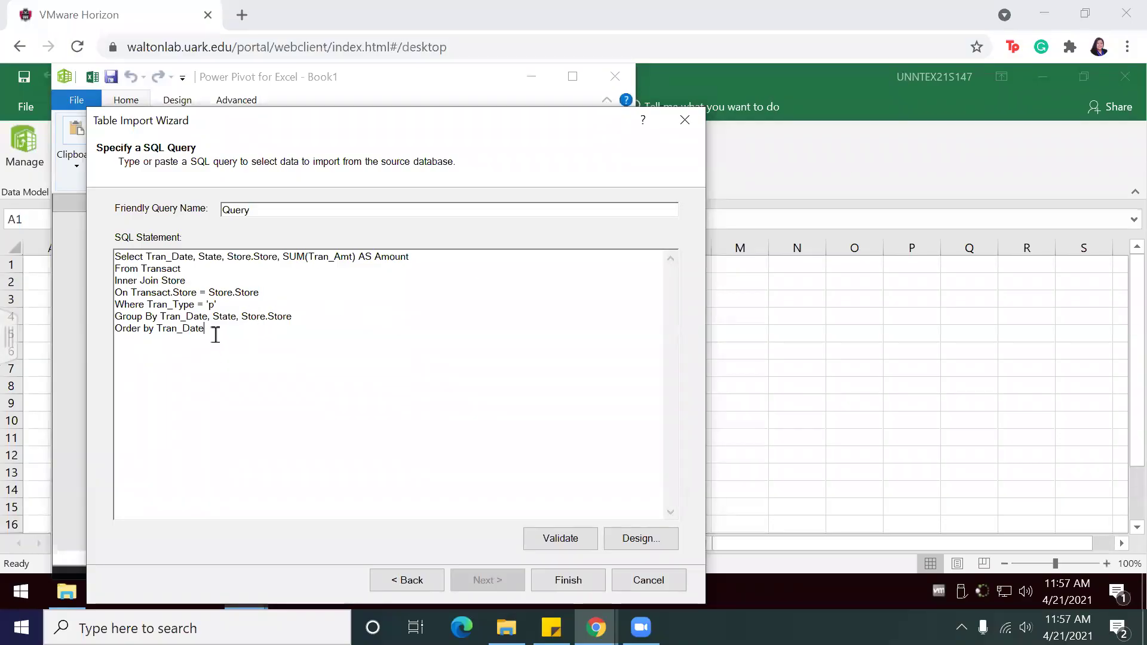
pyautogui.moveTo(215, 332); pyautogui.dragTo(109, 263)
pyautogui.click(487, 460)
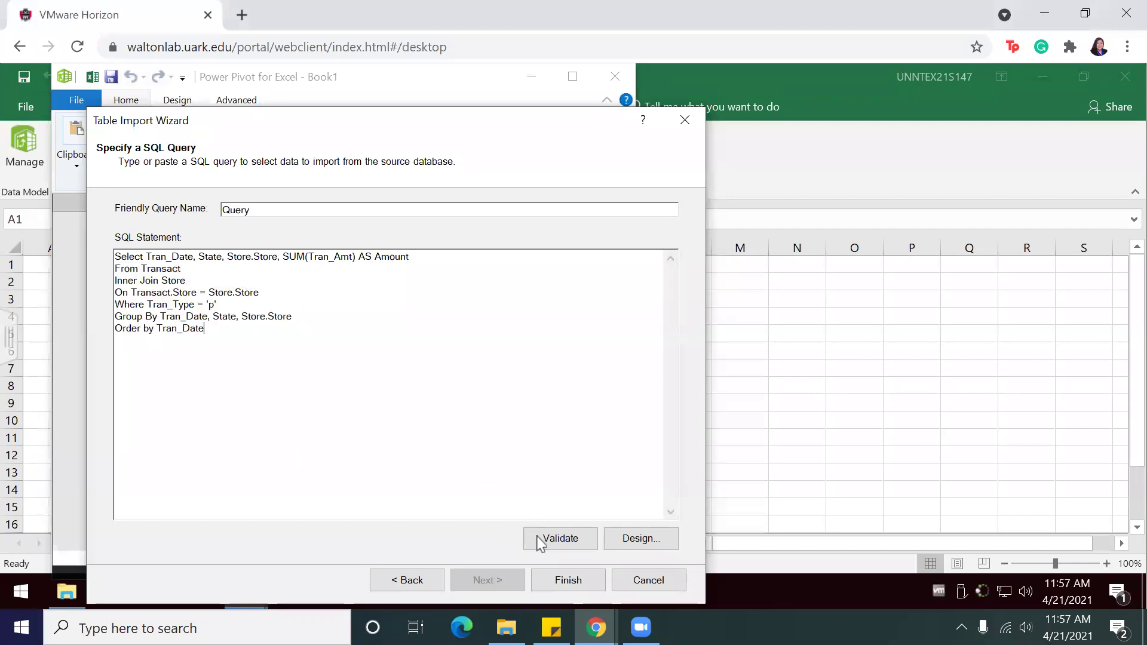
pyautogui.click(543, 538)
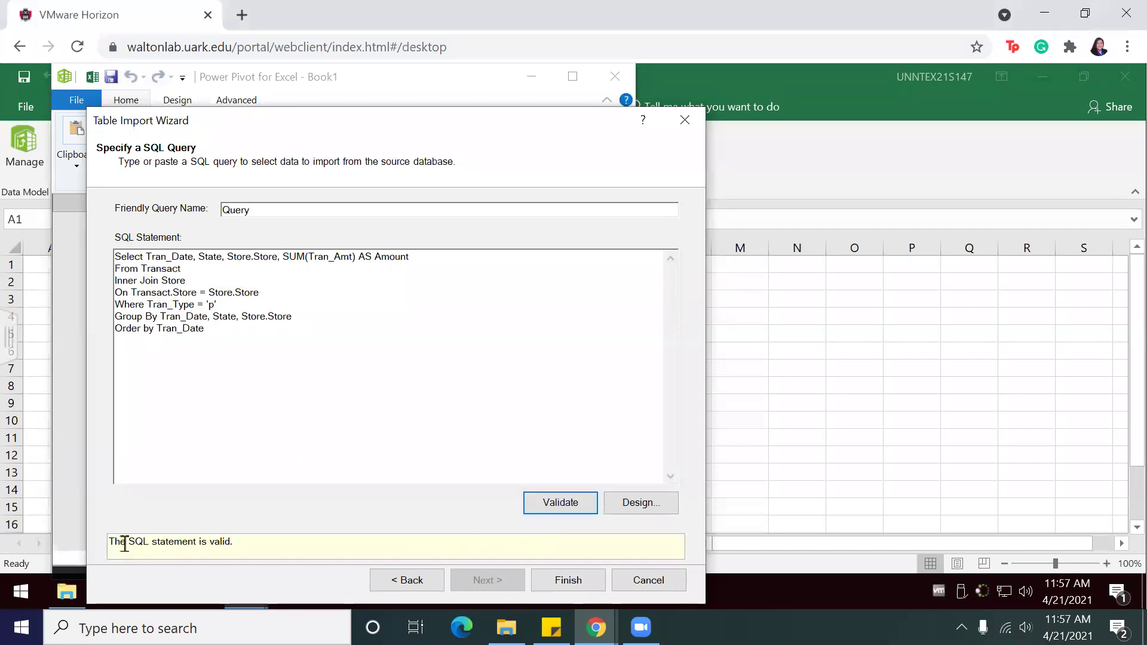
pyautogui.click(571, 583)
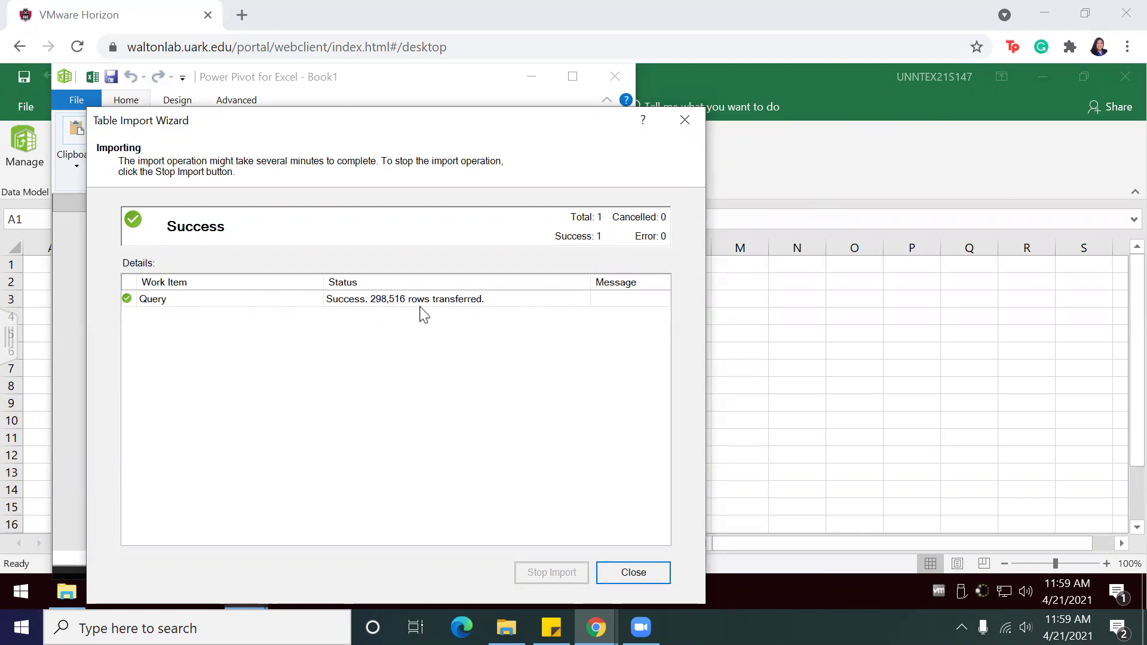
# Create a 1,096-row Calendar date table from the Tran_Date column, then review the Query and Calendar tables.
pyautogui.click(624, 577)
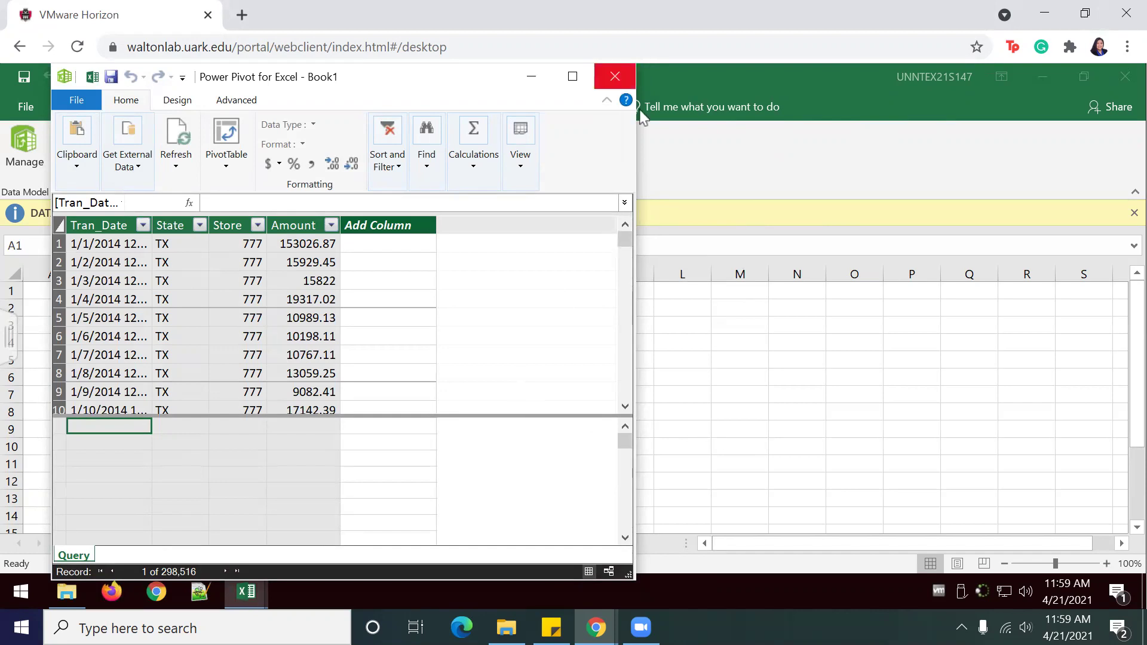
pyautogui.click(98, 225)
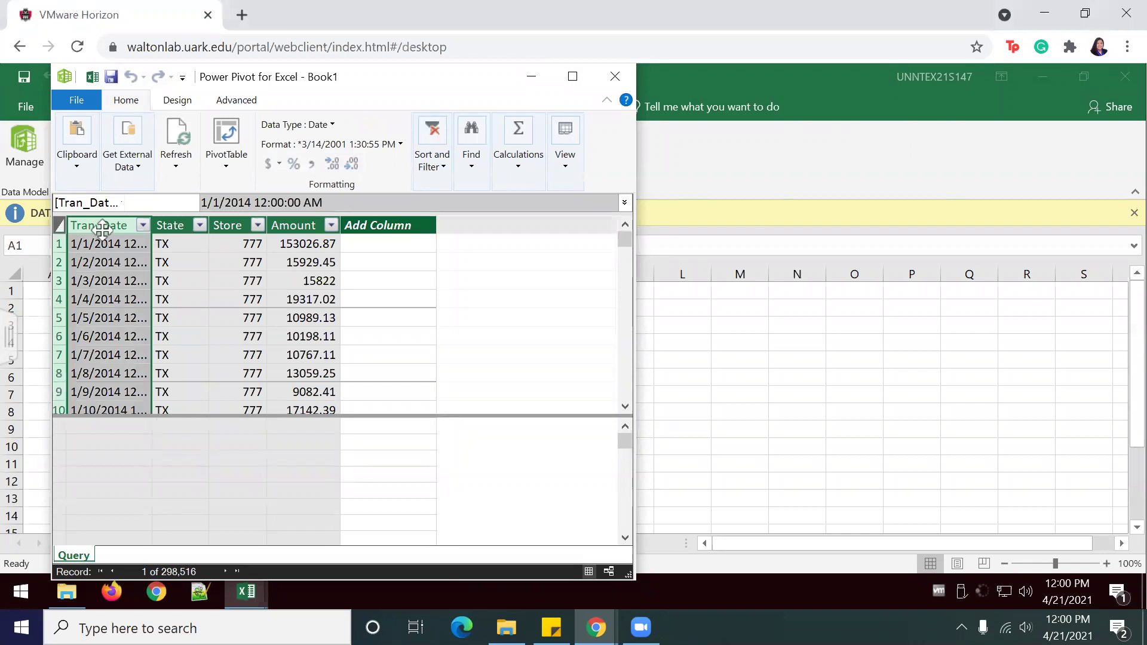
pyautogui.click(179, 102)
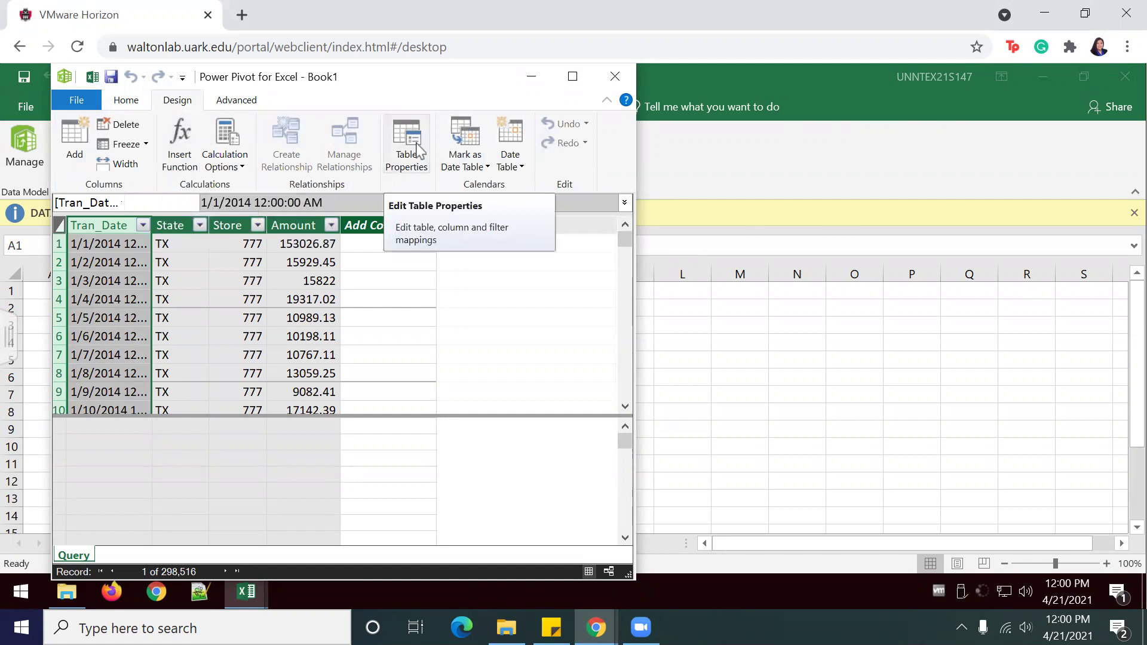
pyautogui.click(512, 160)
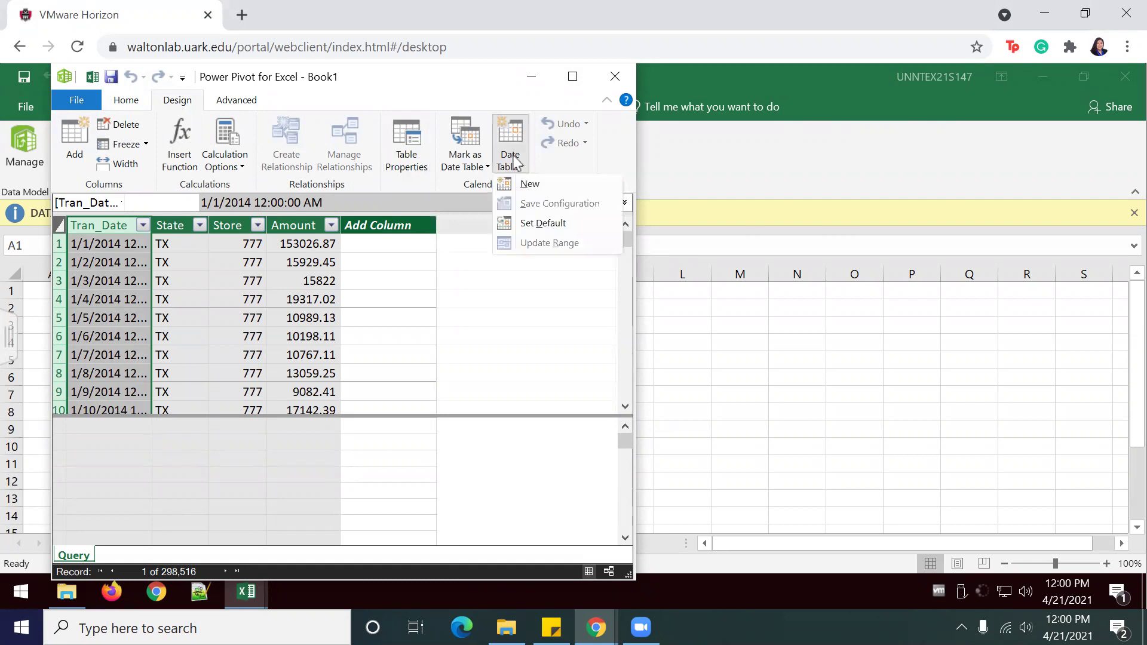
pyautogui.click(529, 185)
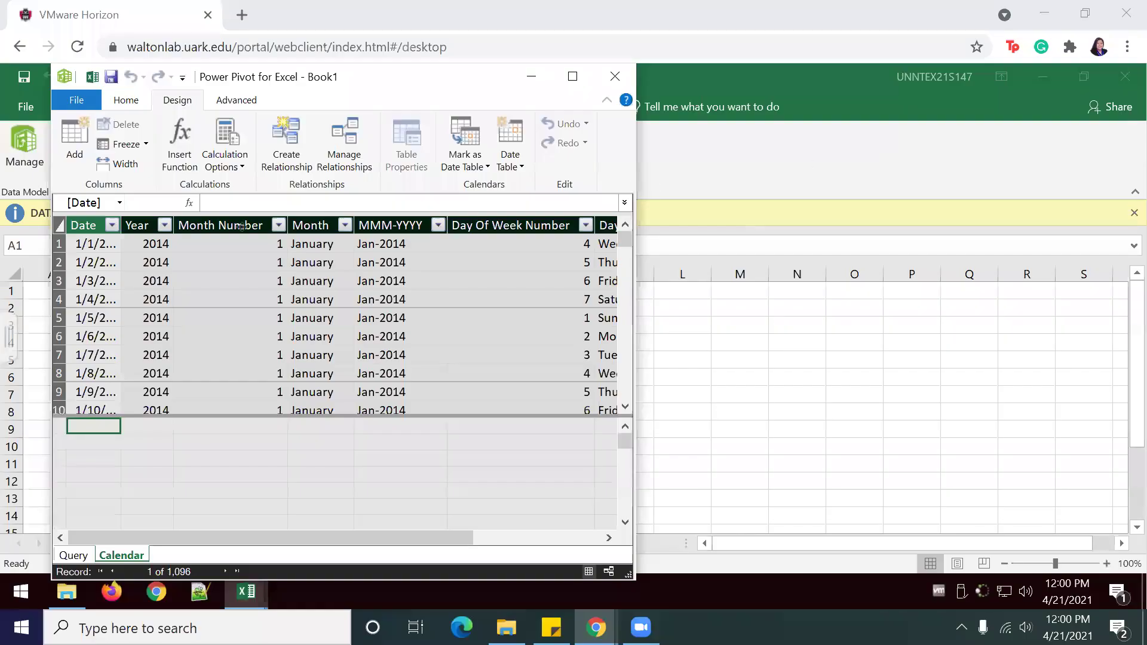
pyautogui.click(84, 556)
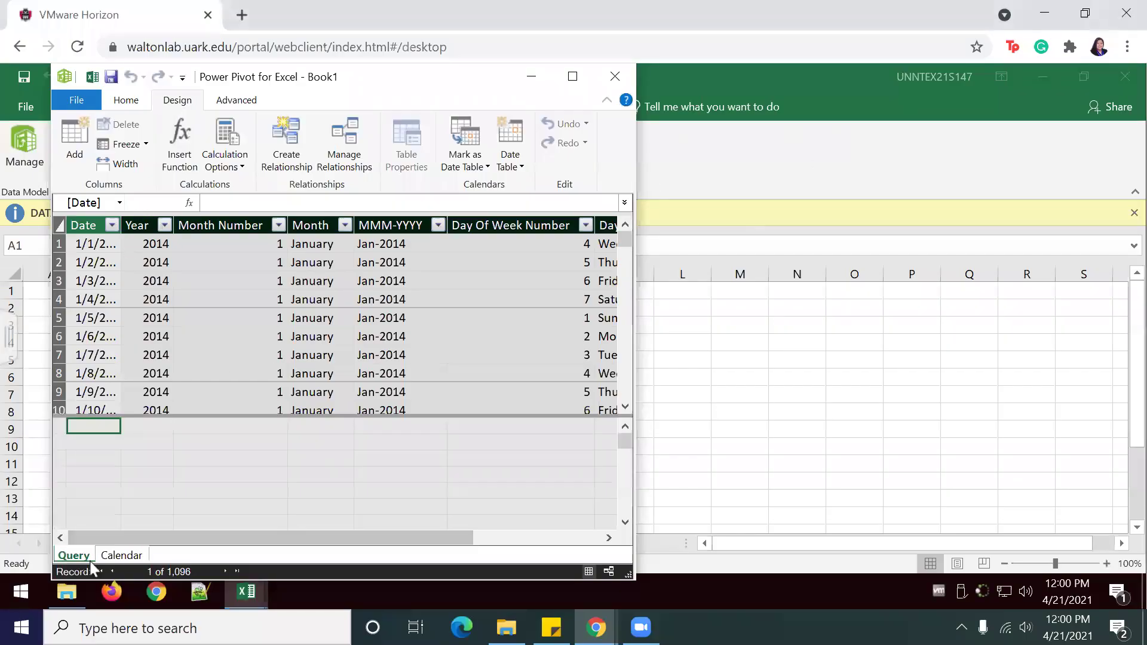
pyautogui.click(103, 558)
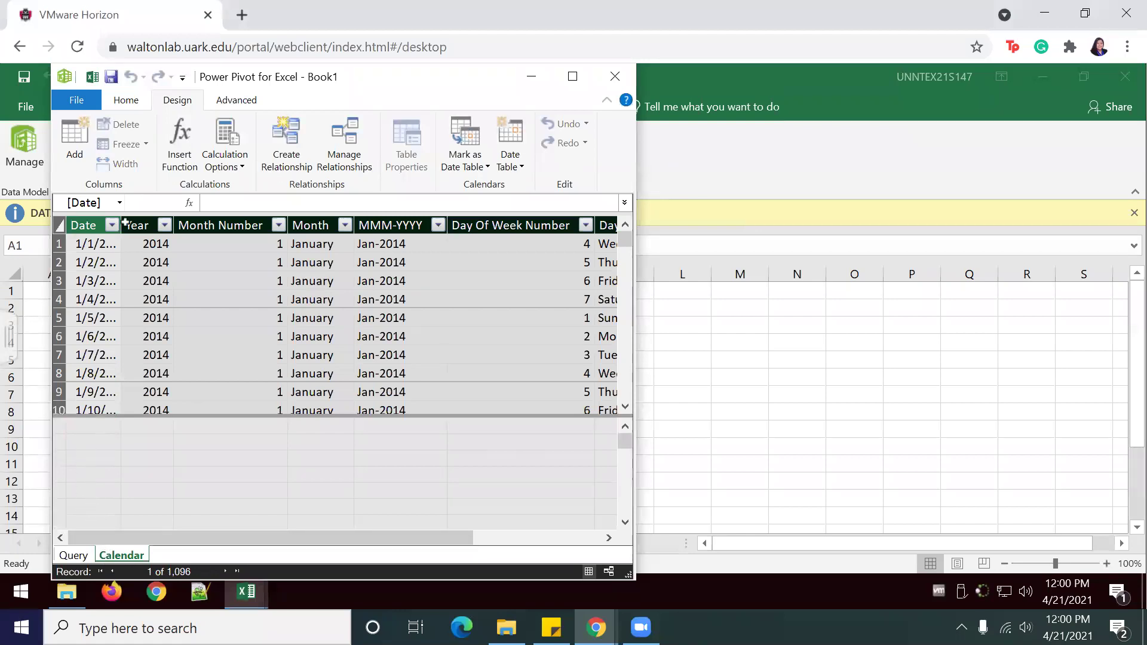
pyautogui.click(126, 102)
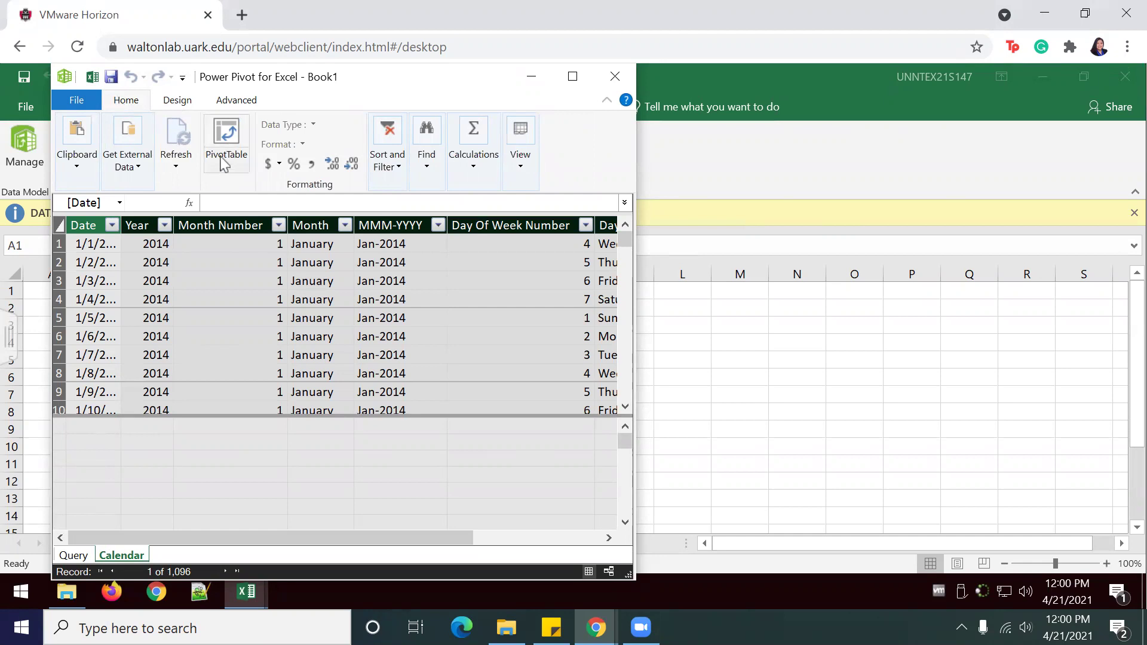
# Insert a PivotTable from the data model on a new worksheet.
pyautogui.click(230, 134)
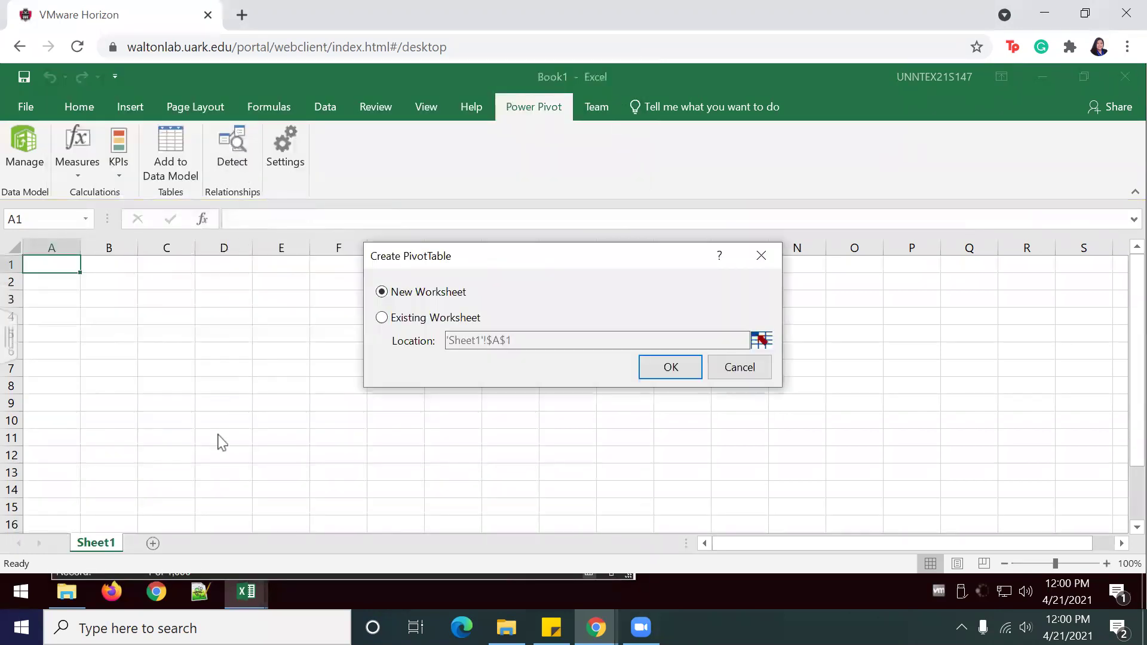
pyautogui.click(665, 375)
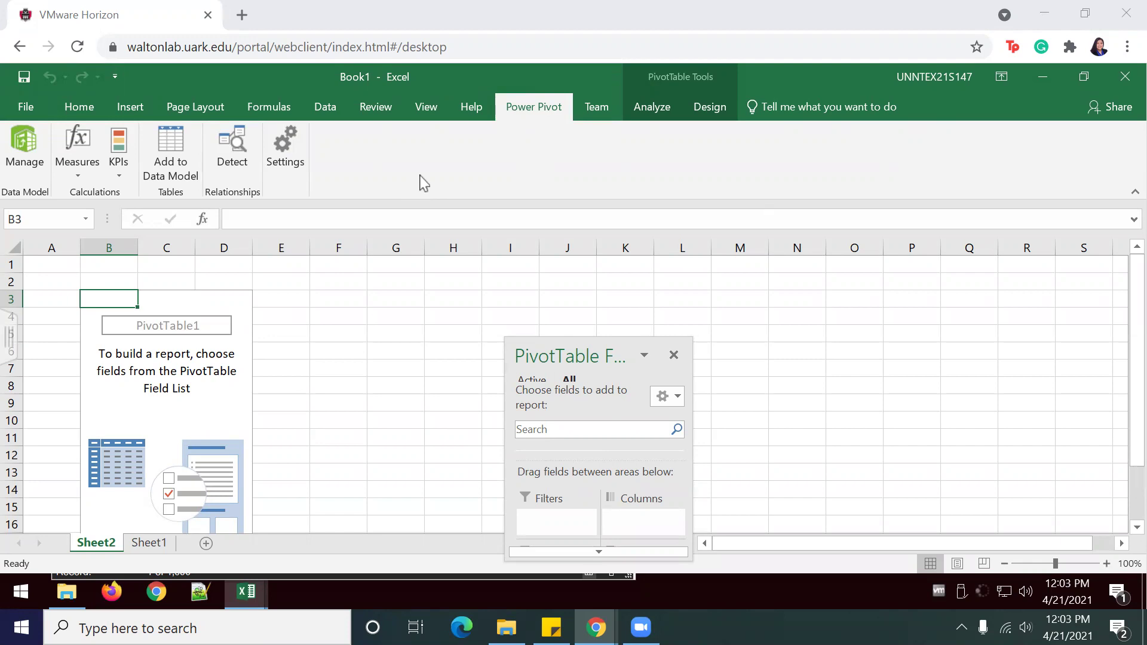
pyautogui.click(77, 178)
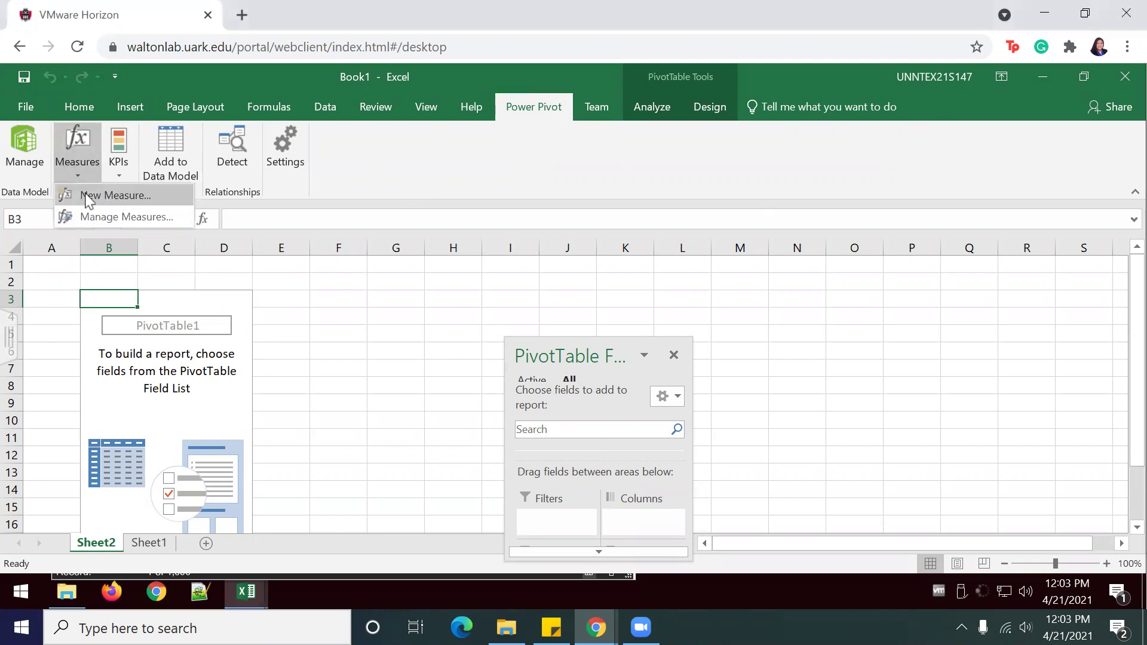
pyautogui.click(90, 192)
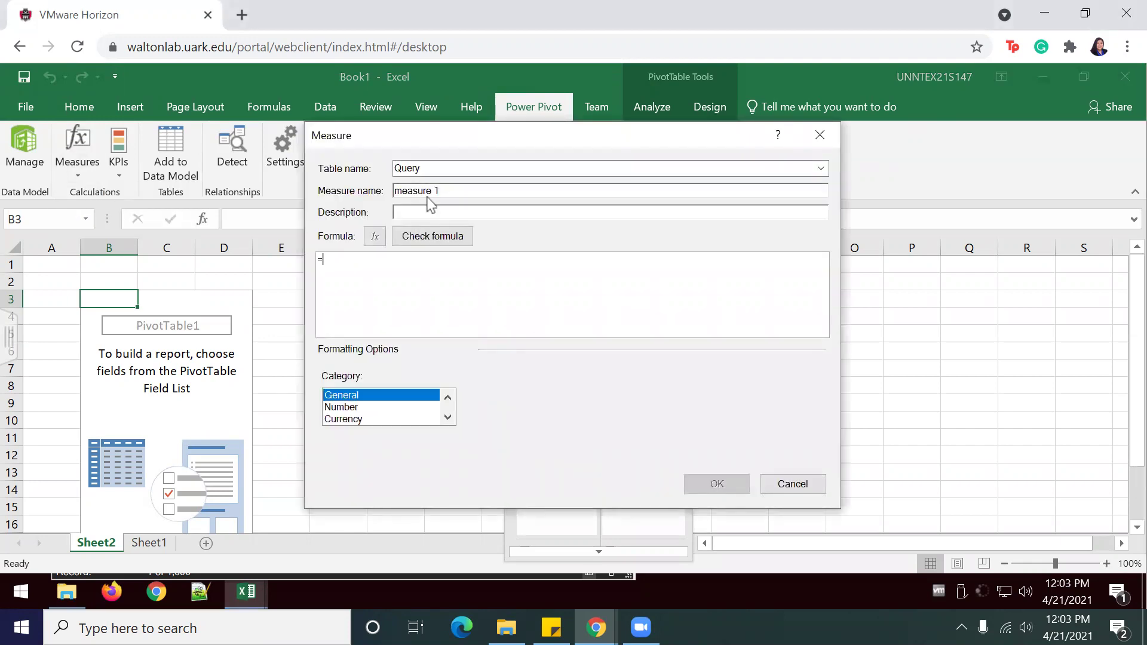
pyautogui.click(463, 190)
pyautogui.moveTo(441, 190); pyautogui.dragTo(368, 197)
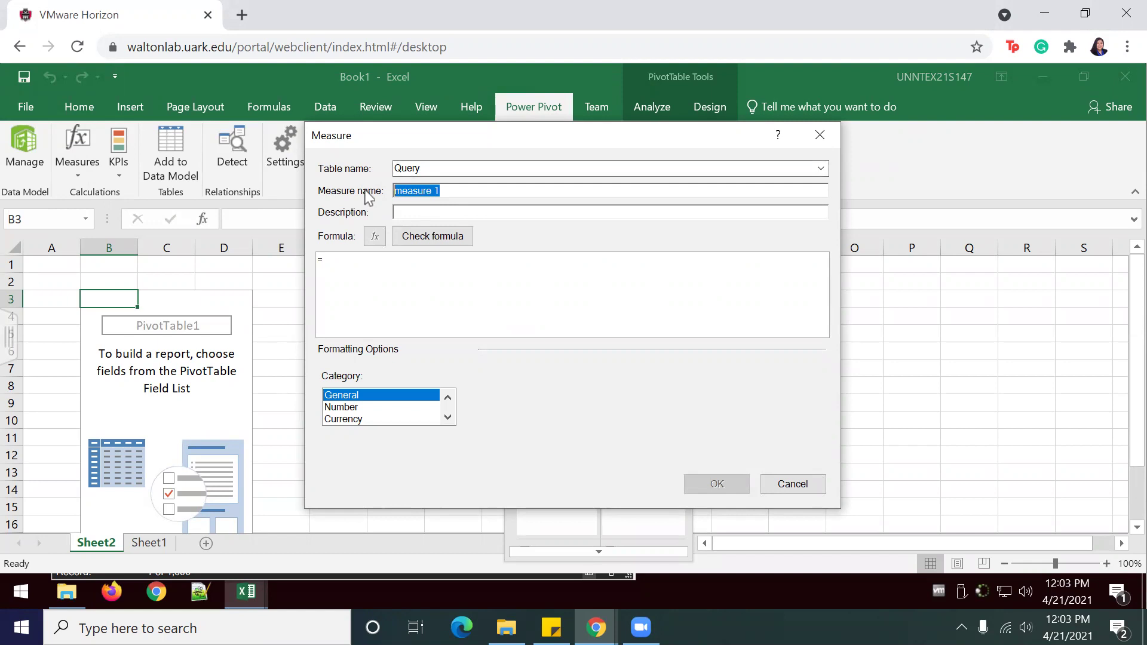
pyautogui.write('Sum(amount')
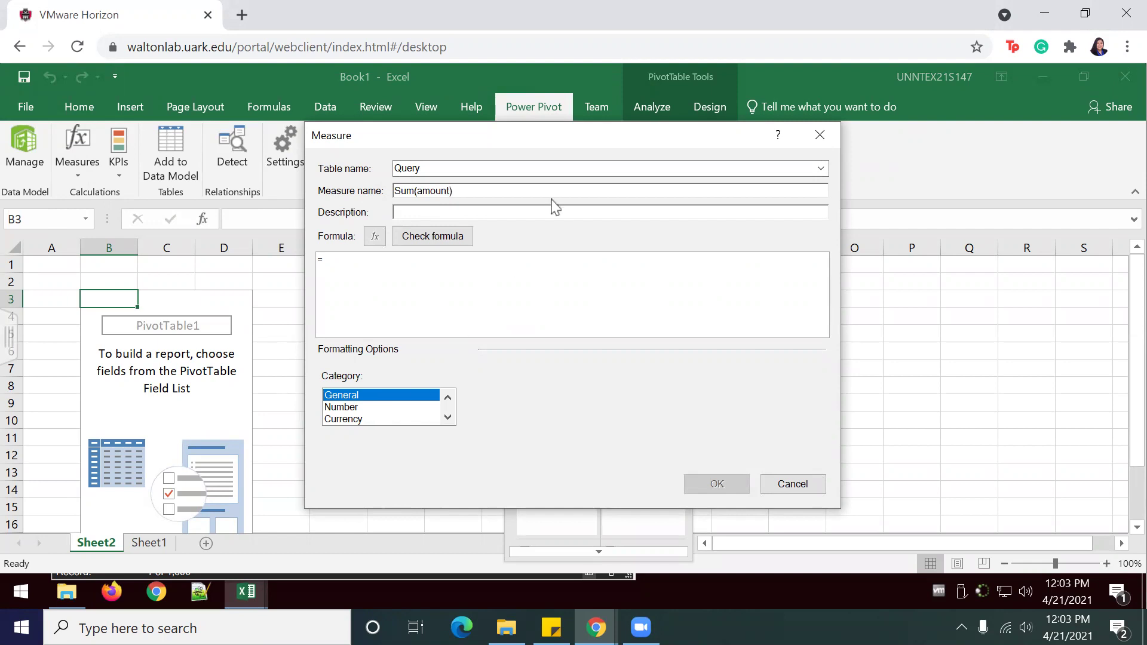
pyautogui.moveTo(458, 192); pyautogui.dragTo(374, 203)
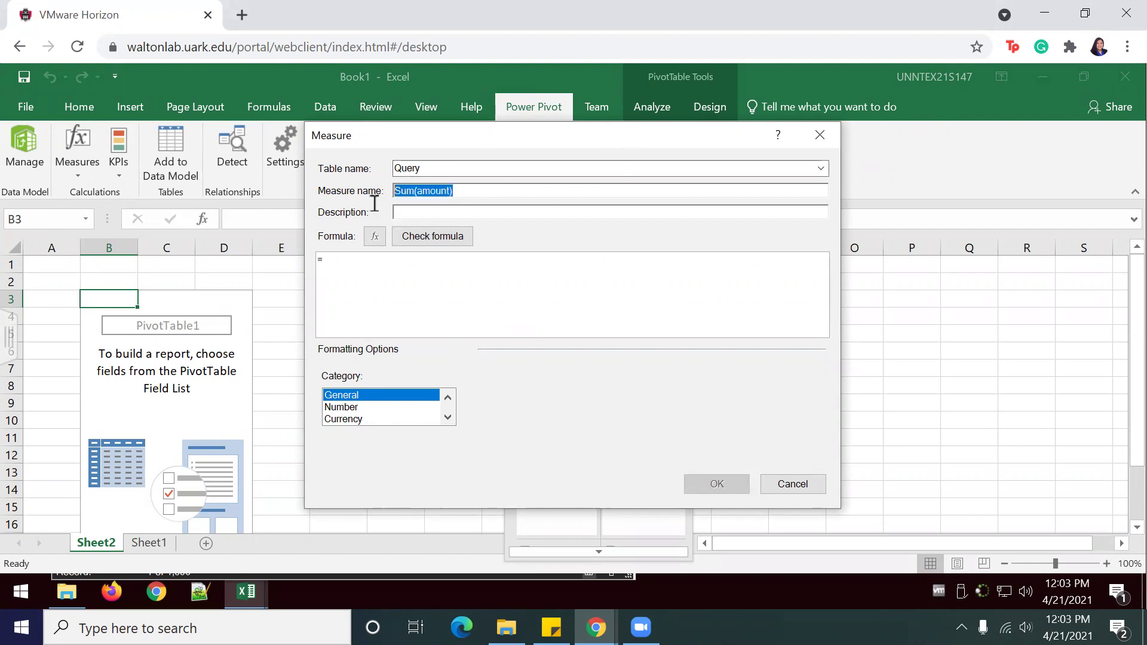
pyautogui.write('Current Year')
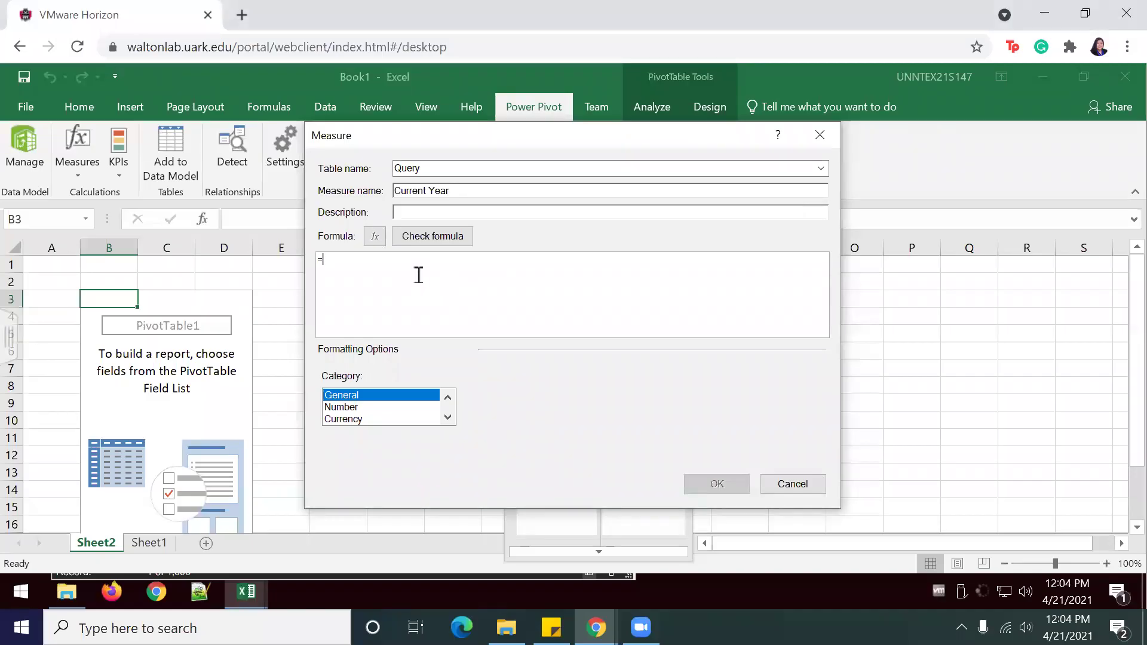
pyautogui.write('sUM')
pyautogui.press('BackSpace')
pyautogui.press('BackSpace')
pyautogui.press('BackSpace')
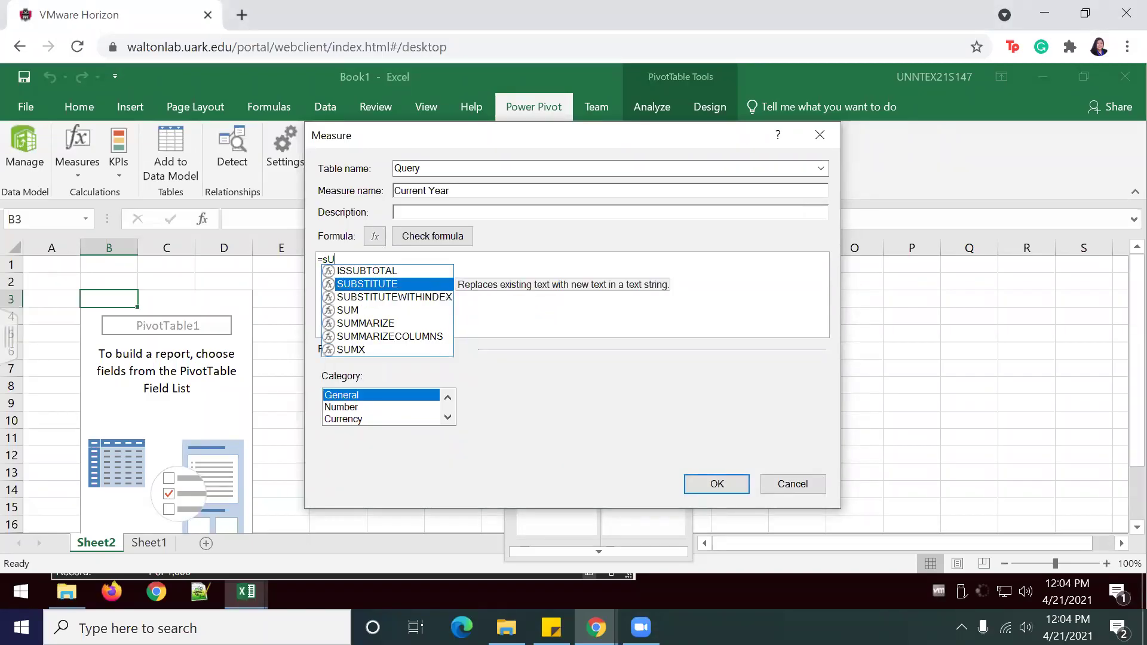
pyautogui.write('Sum([')
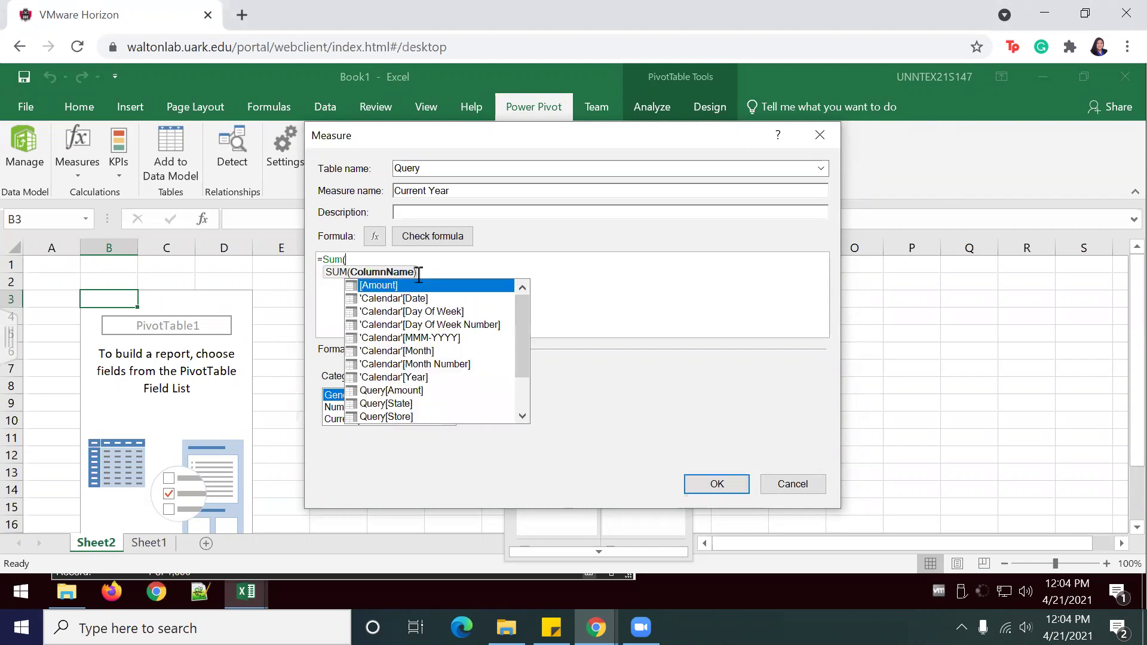
pyautogui.press('Tab')
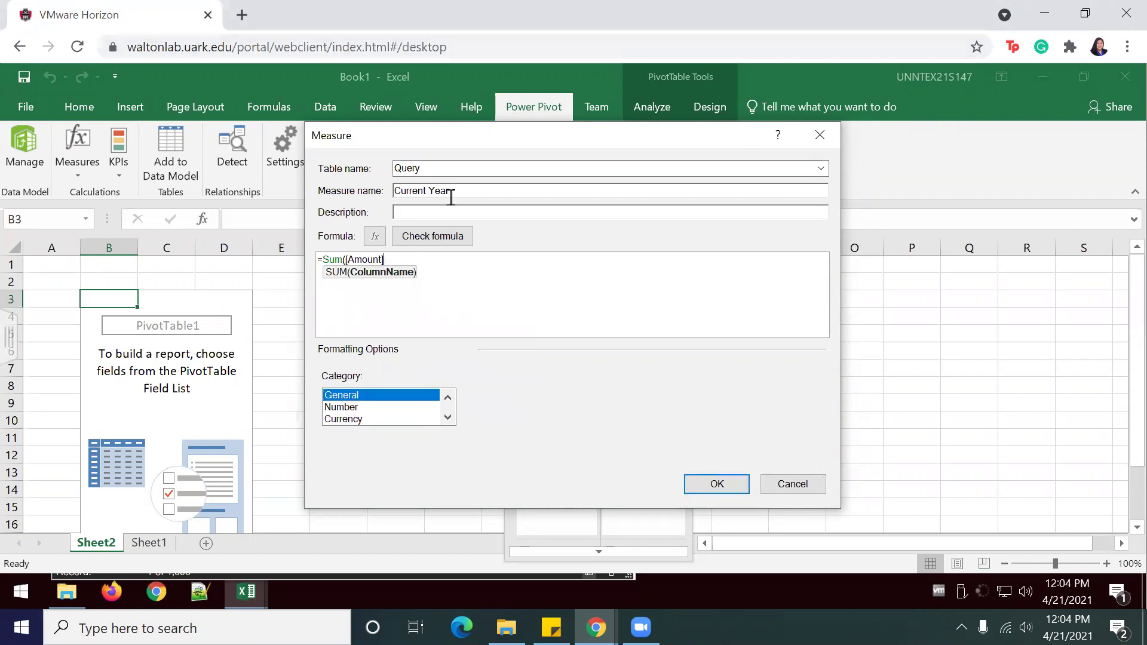
pyautogui.click(717, 485)
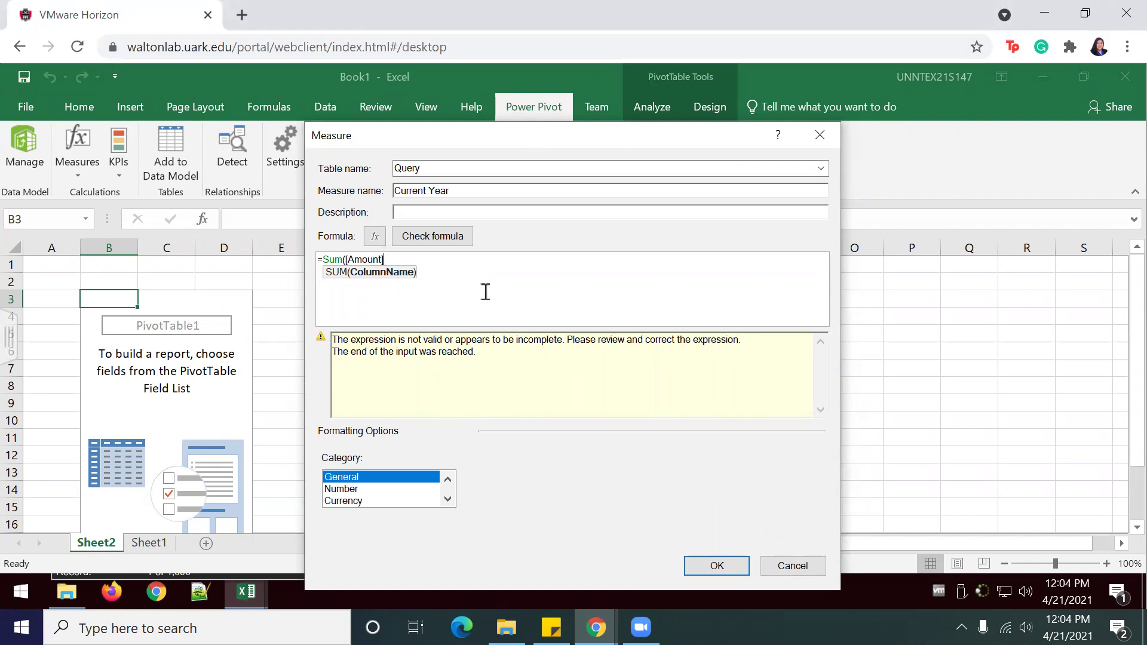
pyautogui.write(')')
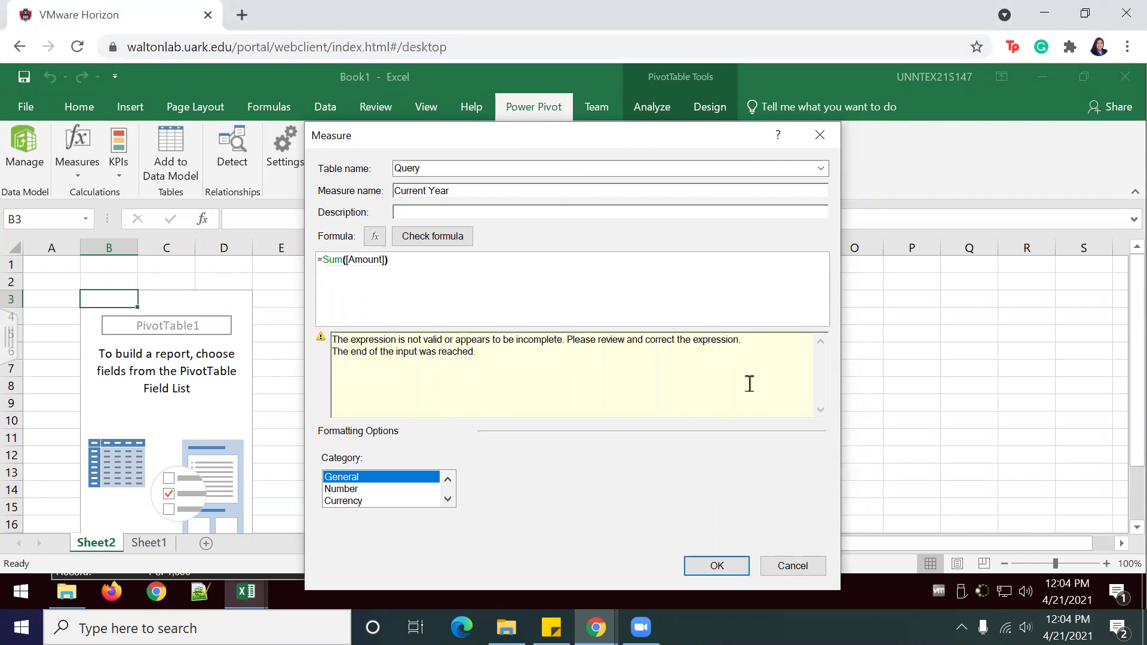
pyautogui.click(720, 568)
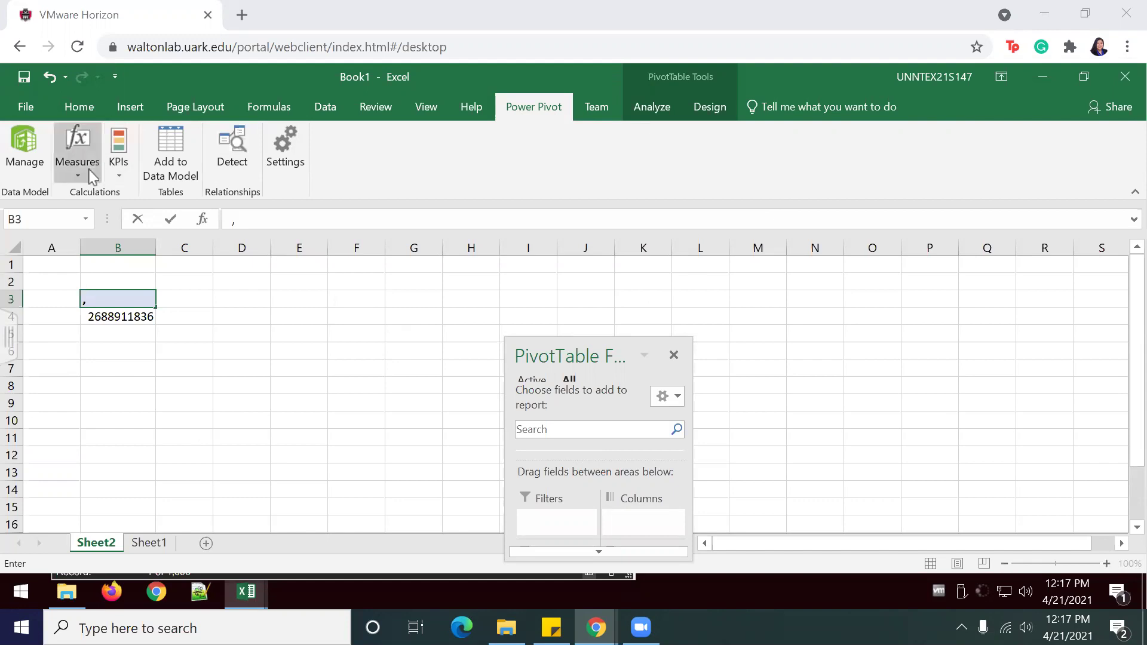
# Review the Calendar table in the Power Pivot window, then start a second measure on the Query table.
pyautogui.click(25, 155)
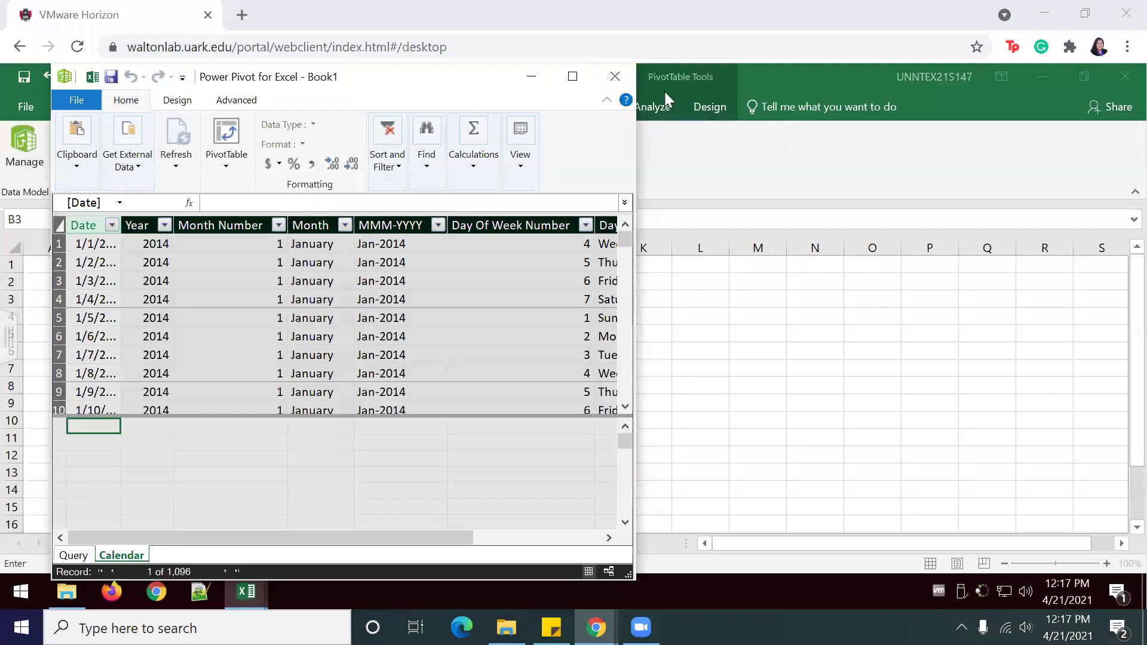
pyautogui.click(615, 77)
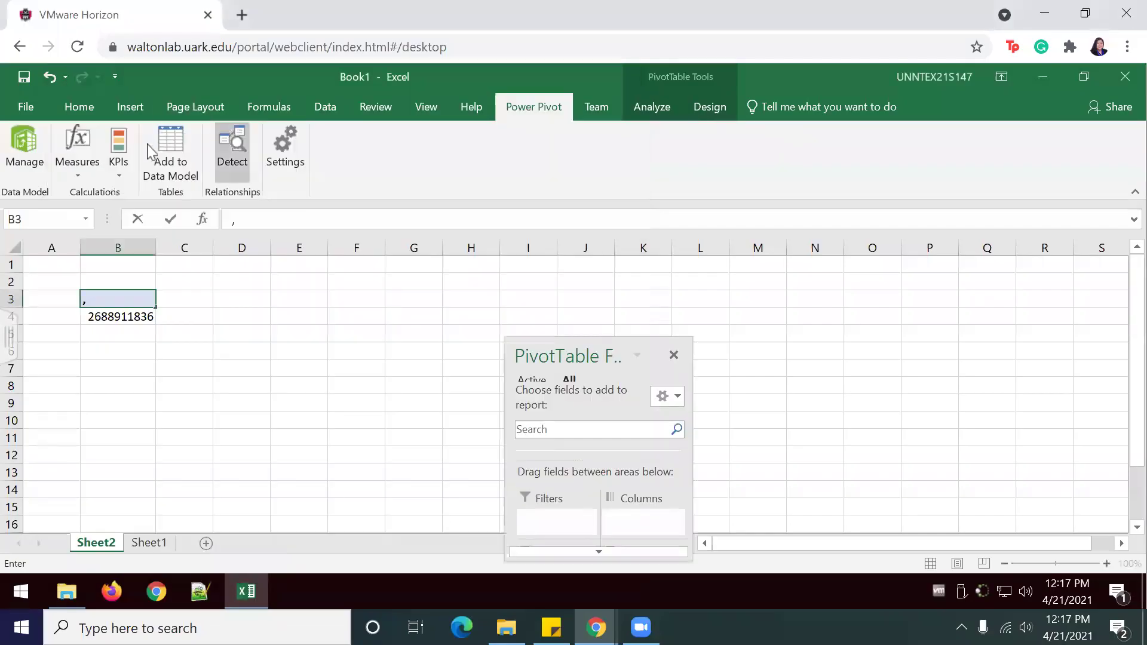
pyautogui.click(77, 167)
pyautogui.click(89, 195)
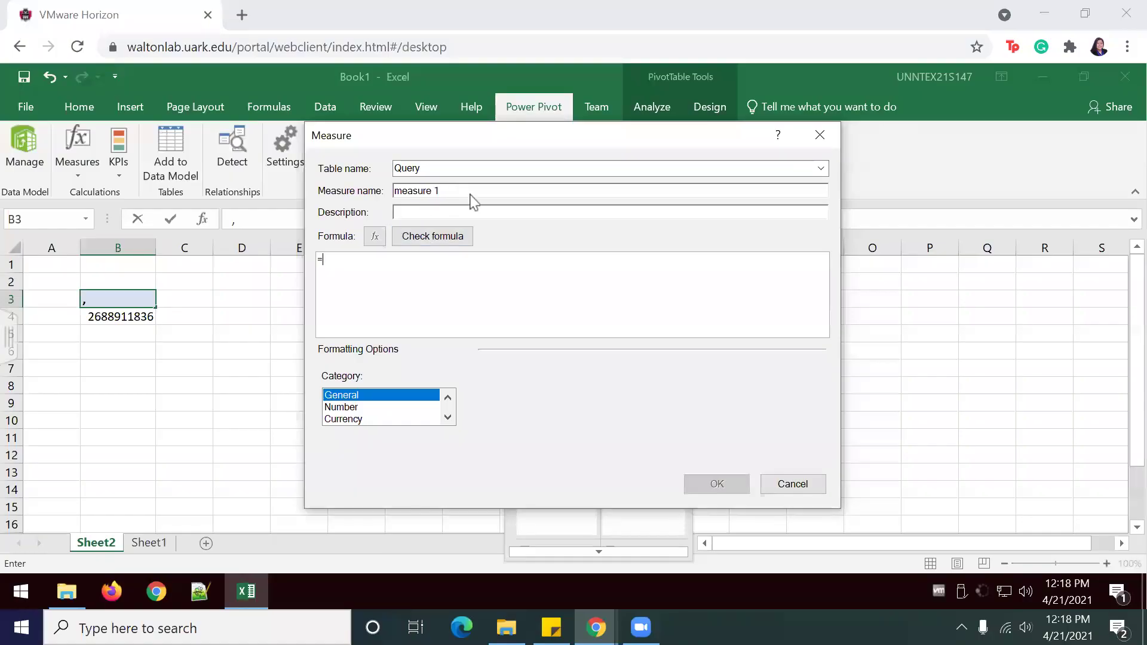
# Create the Last Year measure as =CALCULATE(SUM([Amount]), SAMEPERIODLASTYEAR('Calendar'[Date])).
pyautogui.click(449, 191)
pyautogui.moveTo(378, 197); pyautogui.dragTo(380, 209)
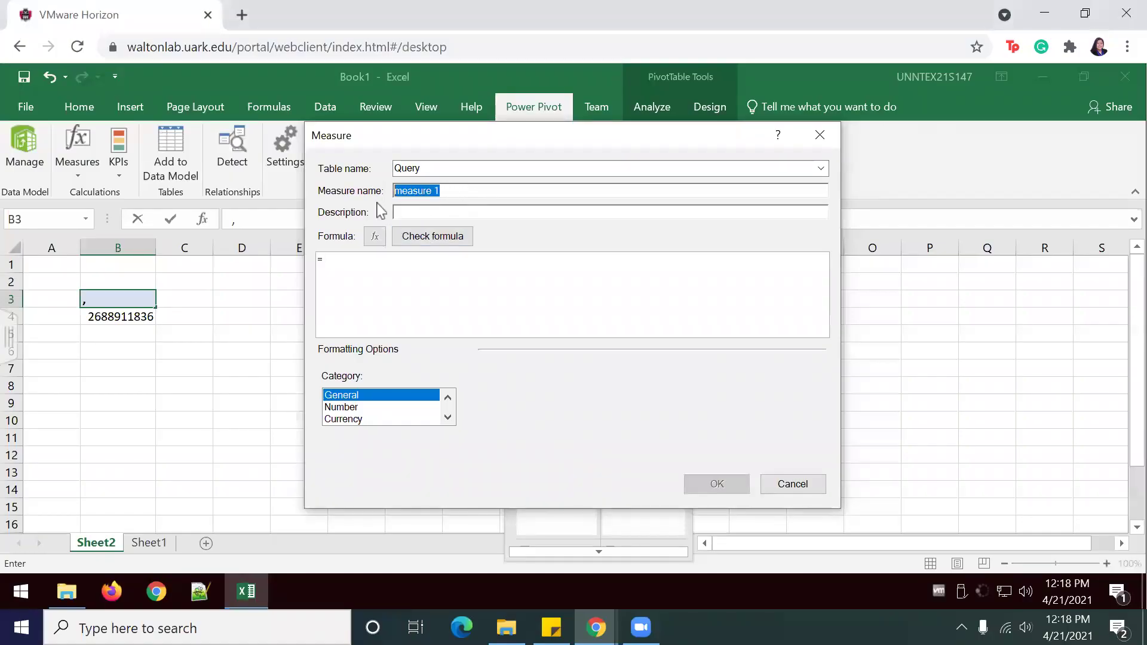
pyautogui.write('Last Year')
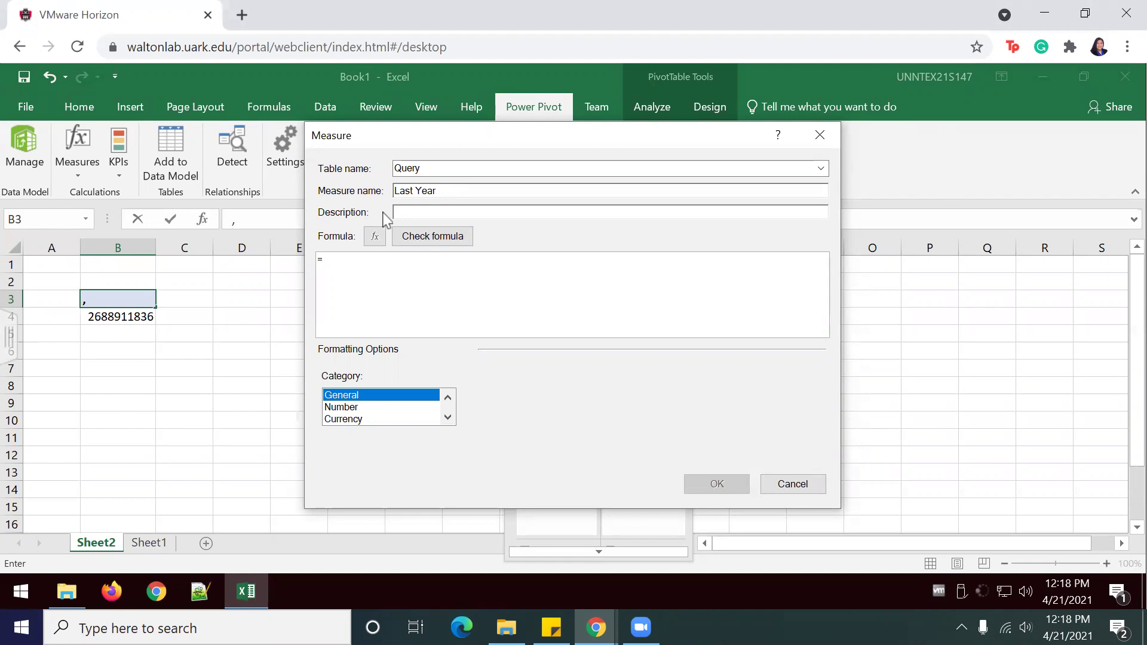
pyautogui.press('Tab')
pyautogui.write("CALCULATE(SUM([Amount]), SAMEPERIODLASTYEAR(('Calendar'[Date]))")
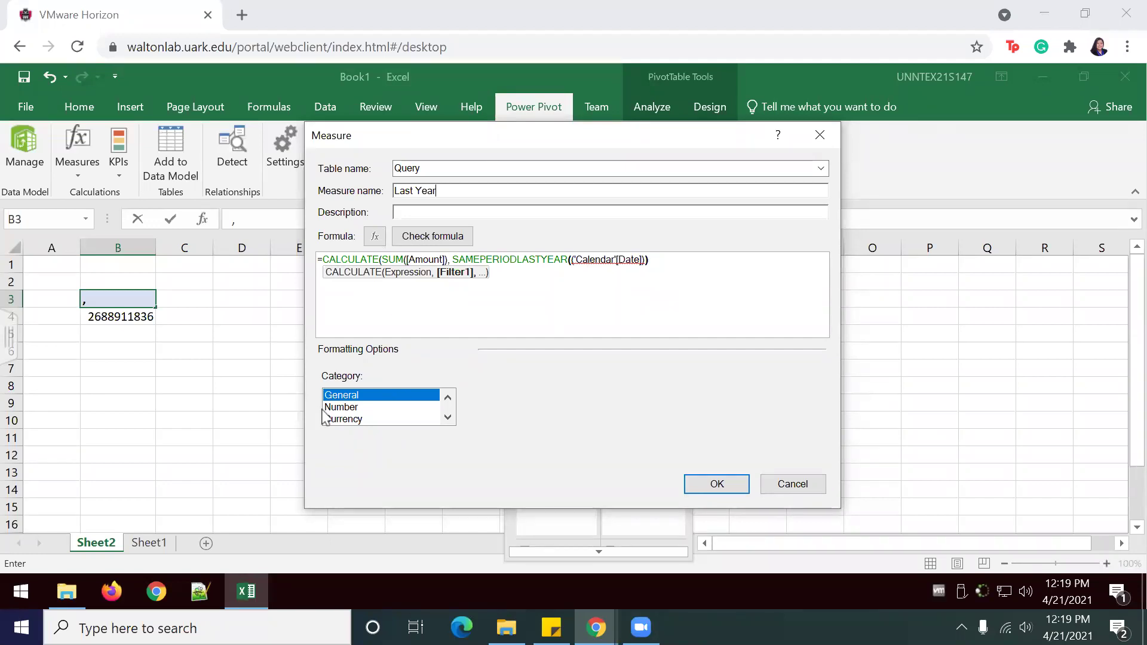
pyautogui.click(719, 483)
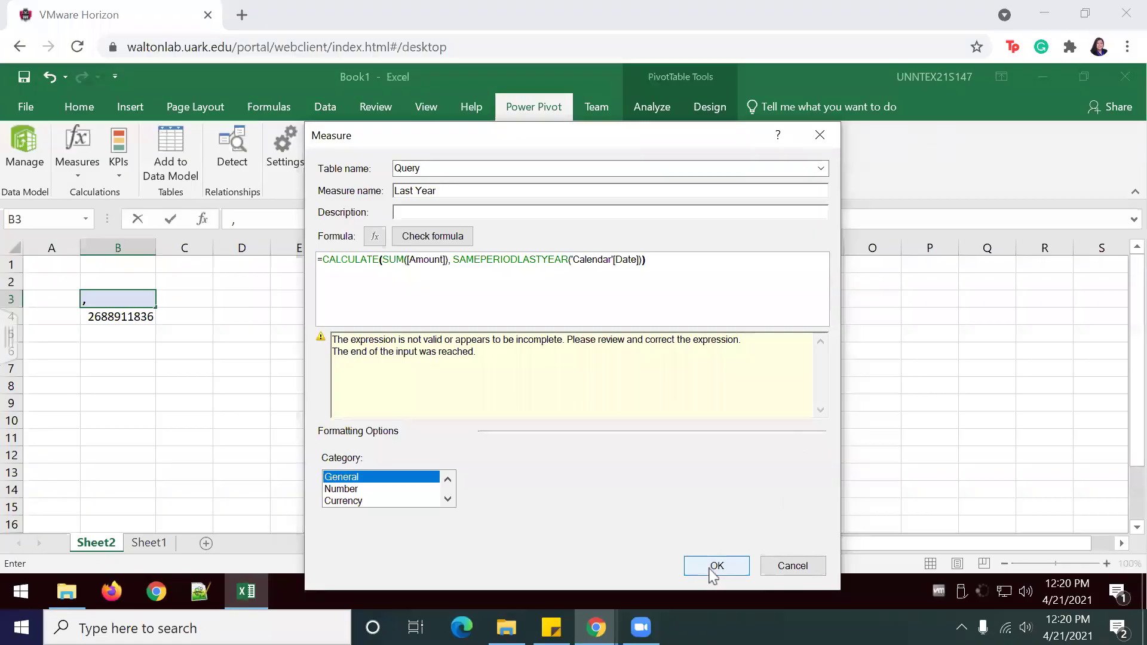
pyautogui.click(711, 566)
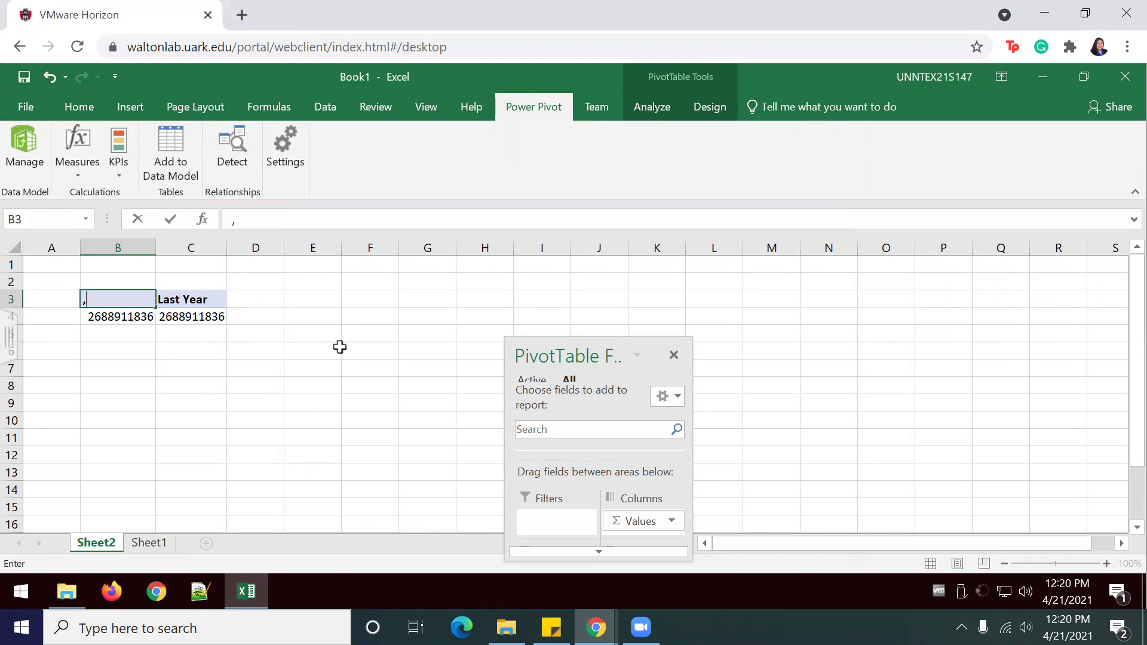
# Define the Current Year KPI with target measure Last Year and status thresholds at 97% and 102%.
pyautogui.click(121, 166)
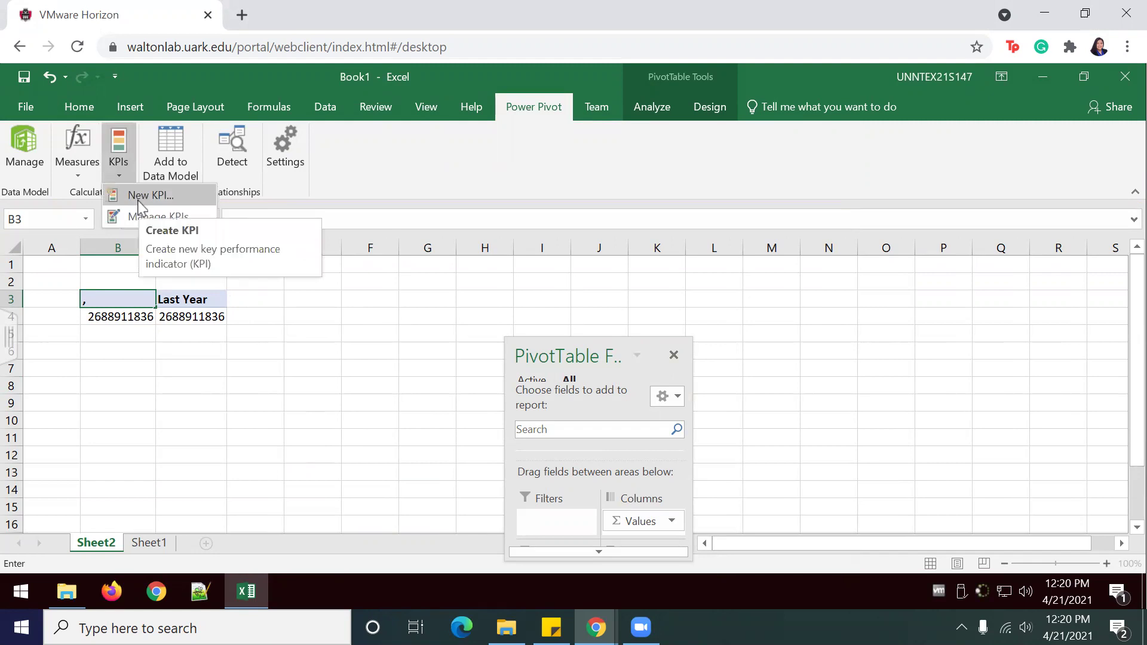
pyautogui.click(138, 202)
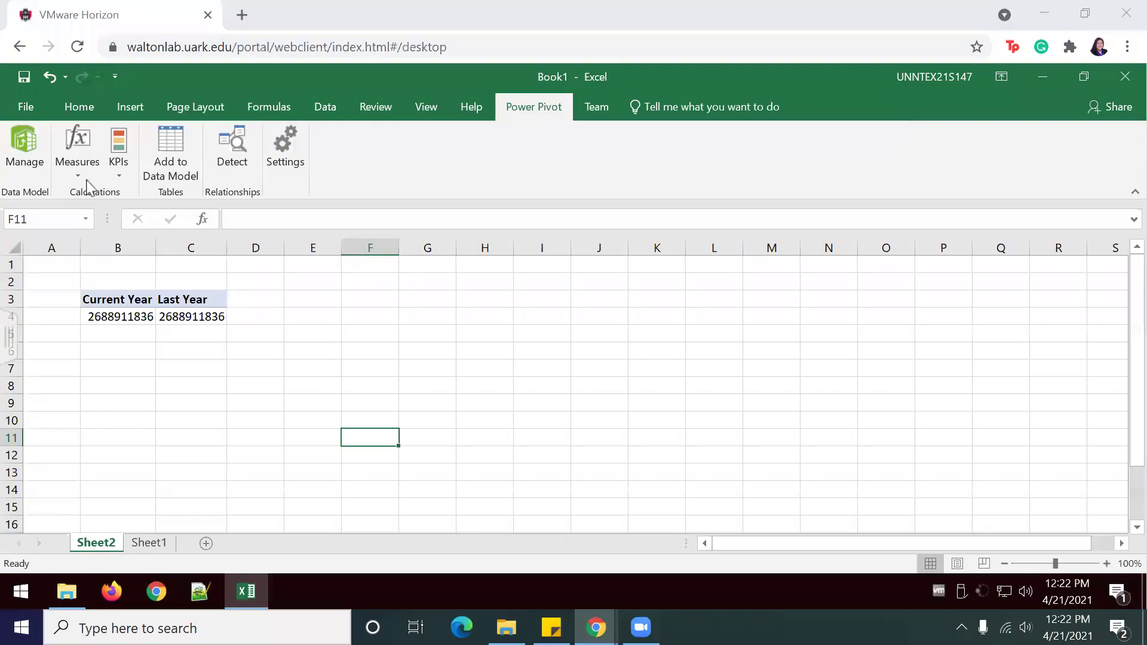
pyautogui.click(119, 170)
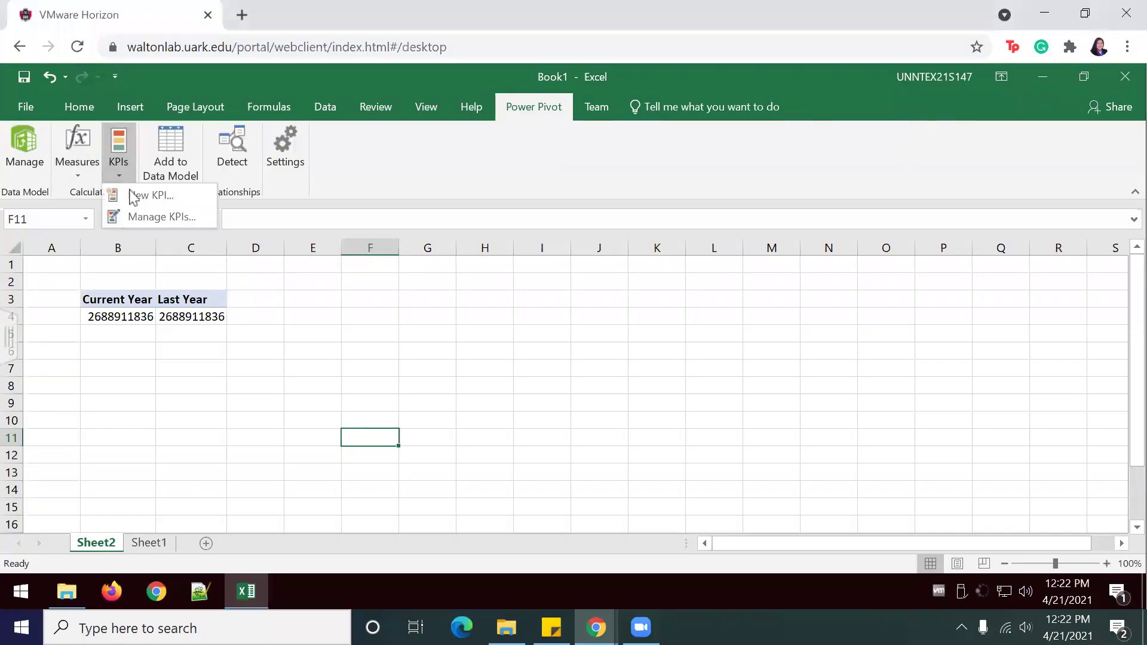
pyautogui.click(134, 199)
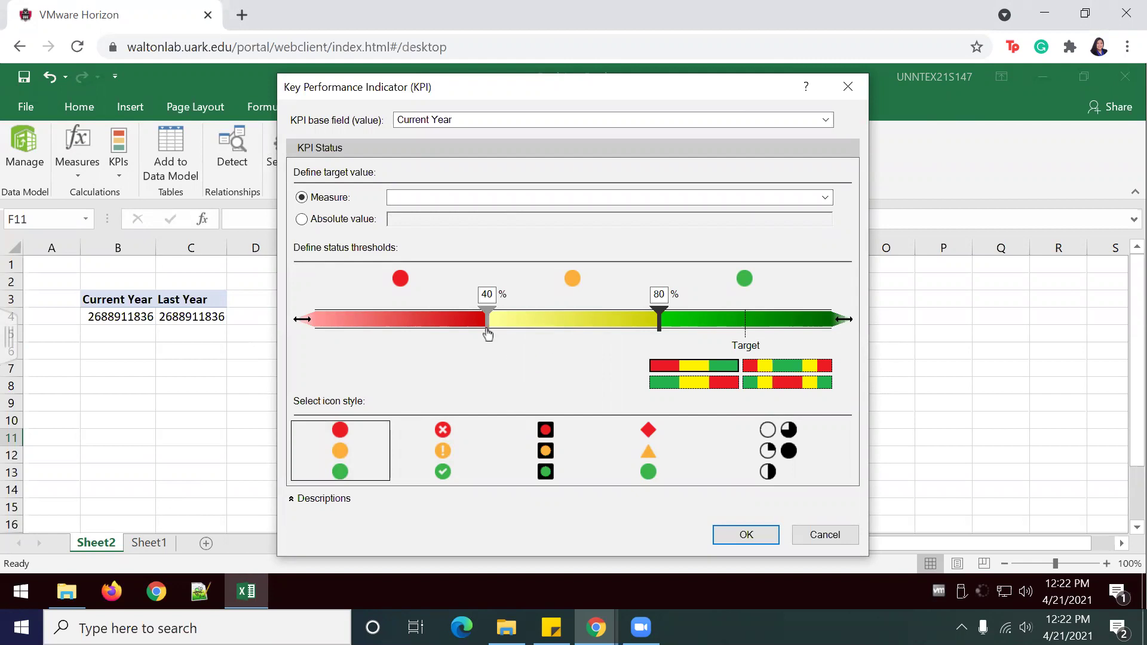
pyautogui.click(409, 199)
pyautogui.click(411, 212)
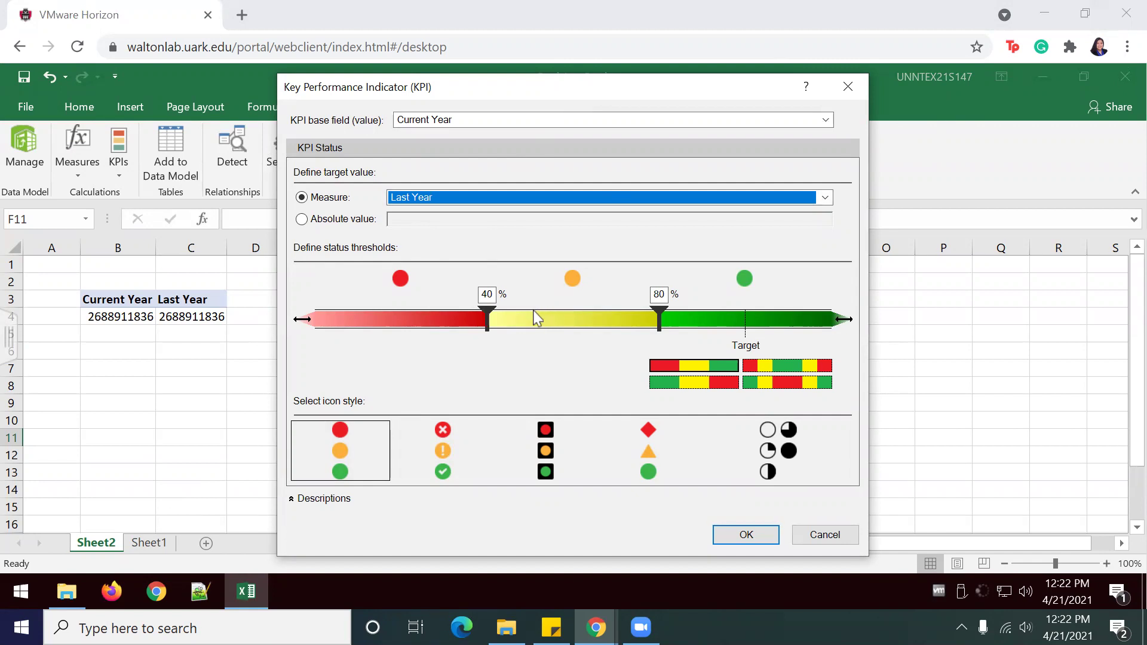
pyautogui.moveTo(658, 310); pyautogui.dragTo(755, 304)
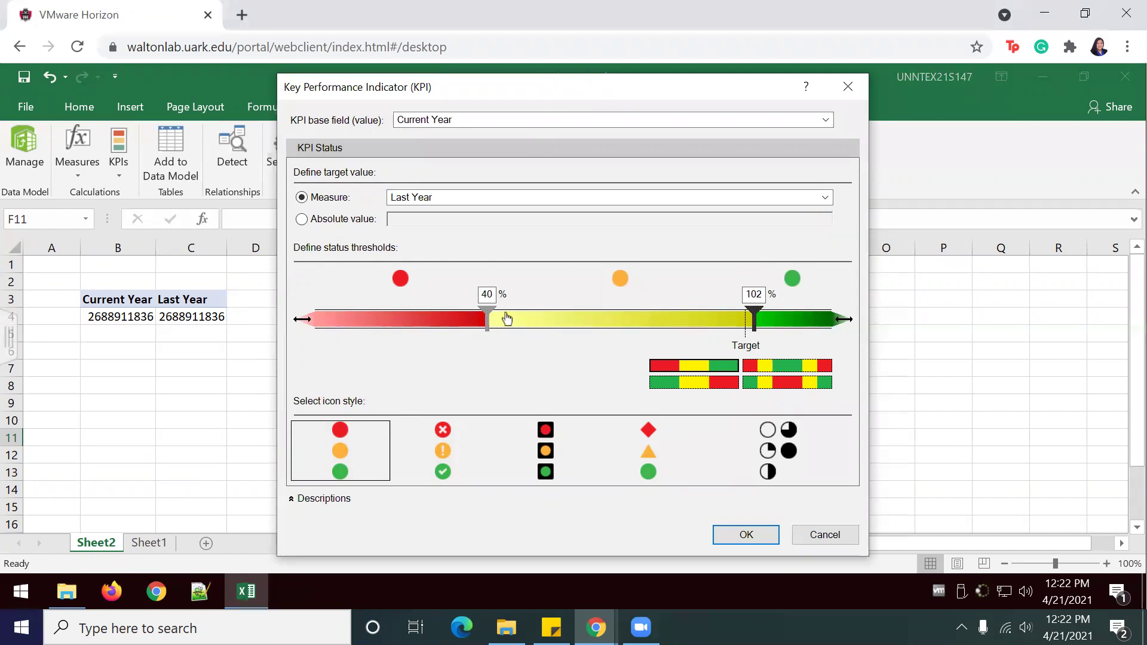
pyautogui.moveTo(505, 317); pyautogui.dragTo(732, 322)
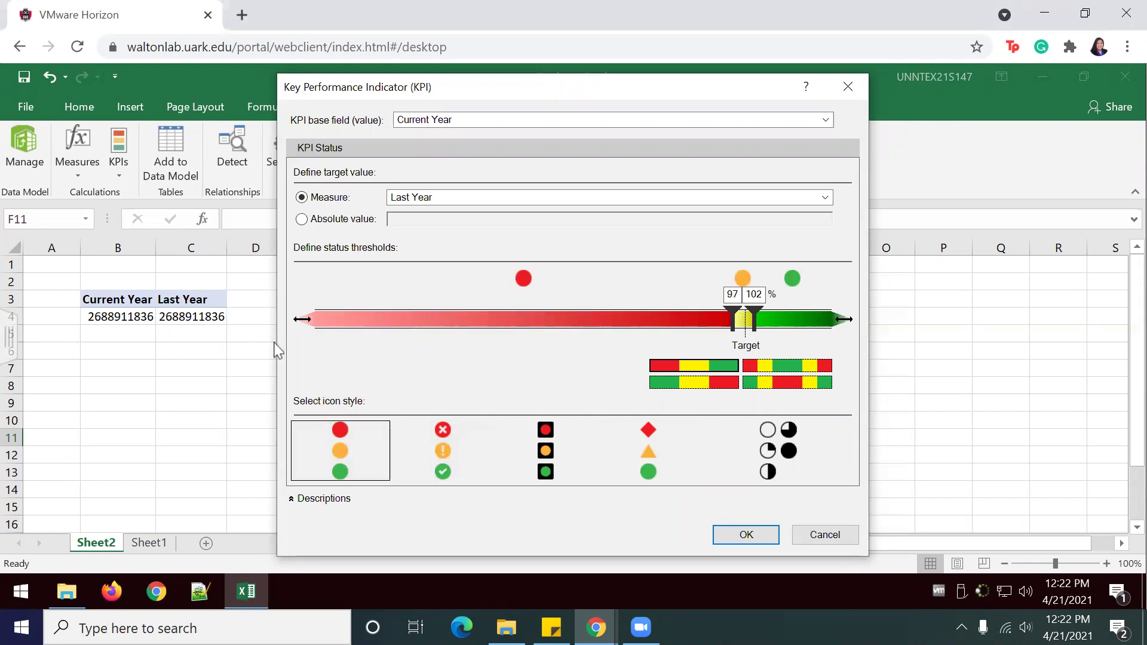
pyautogui.click(747, 536)
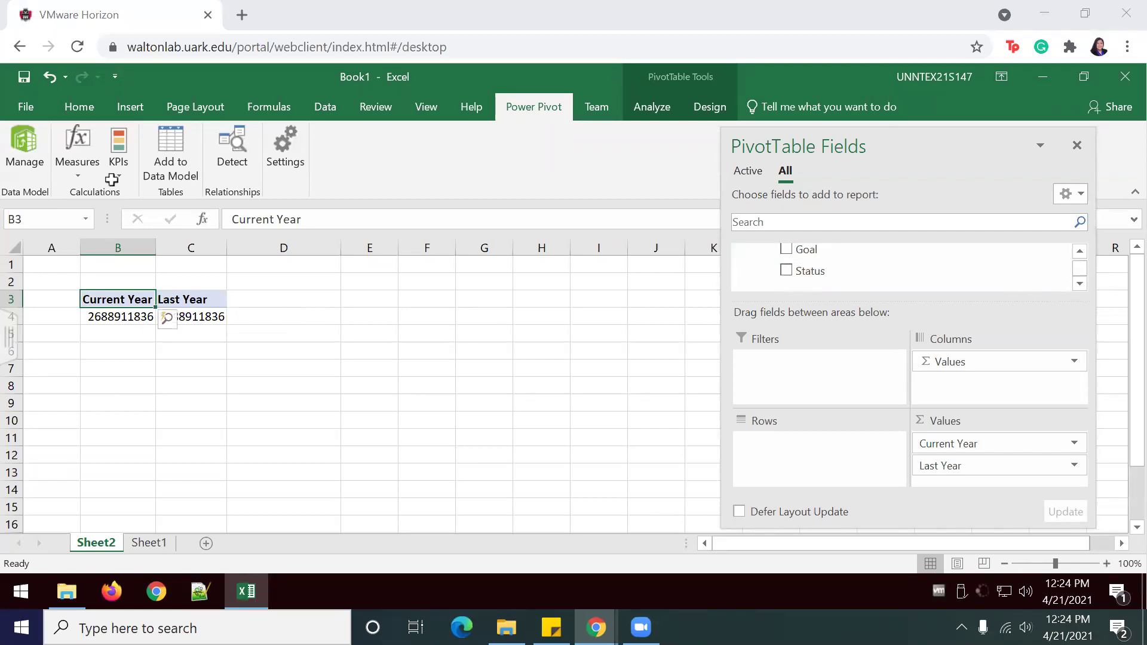
# Scroll the PivotTable Fields list, briefly adding and then removing the KPI Status field.
pyautogui.click(1079, 251)
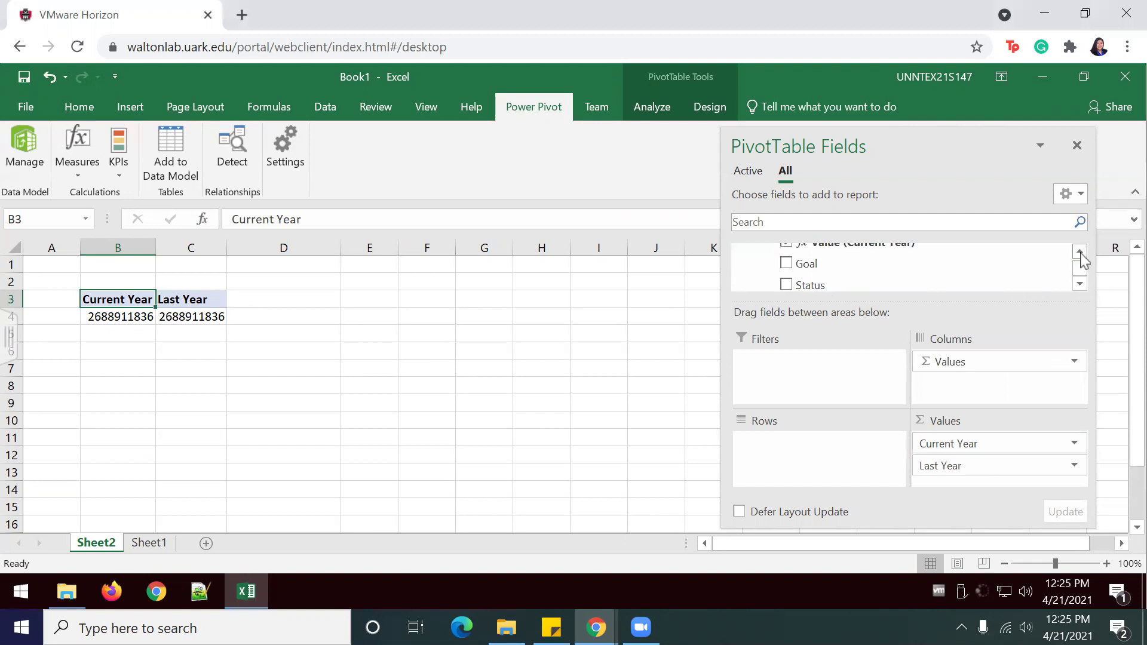
pyautogui.click(1079, 251)
pyautogui.click(1079, 251)
pyautogui.moveTo(1079, 251); pyautogui.dragTo(1079, 252)
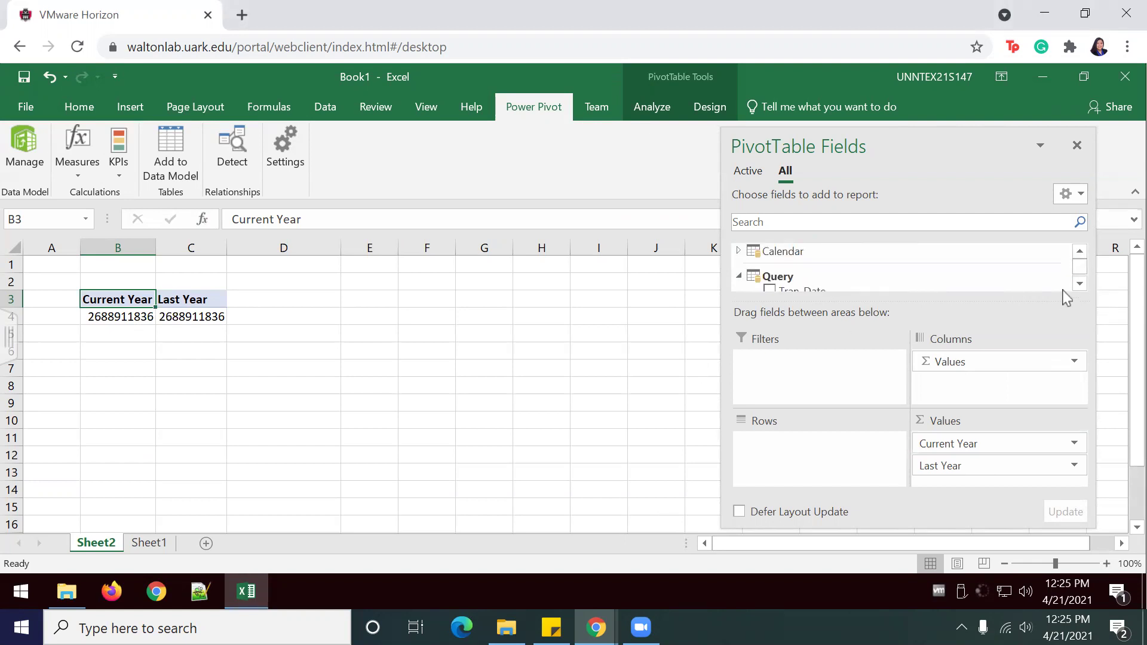
pyautogui.click(1079, 284)
pyautogui.click(1079, 283)
pyautogui.click(1079, 284)
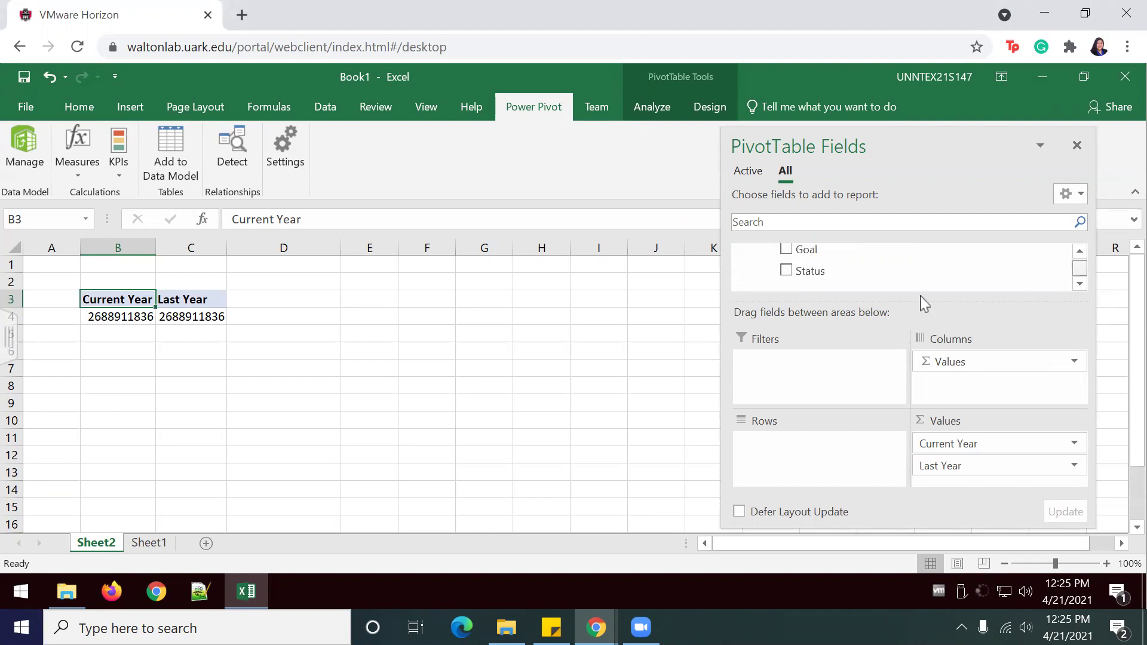
pyautogui.click(787, 270)
pyautogui.click(787, 270)
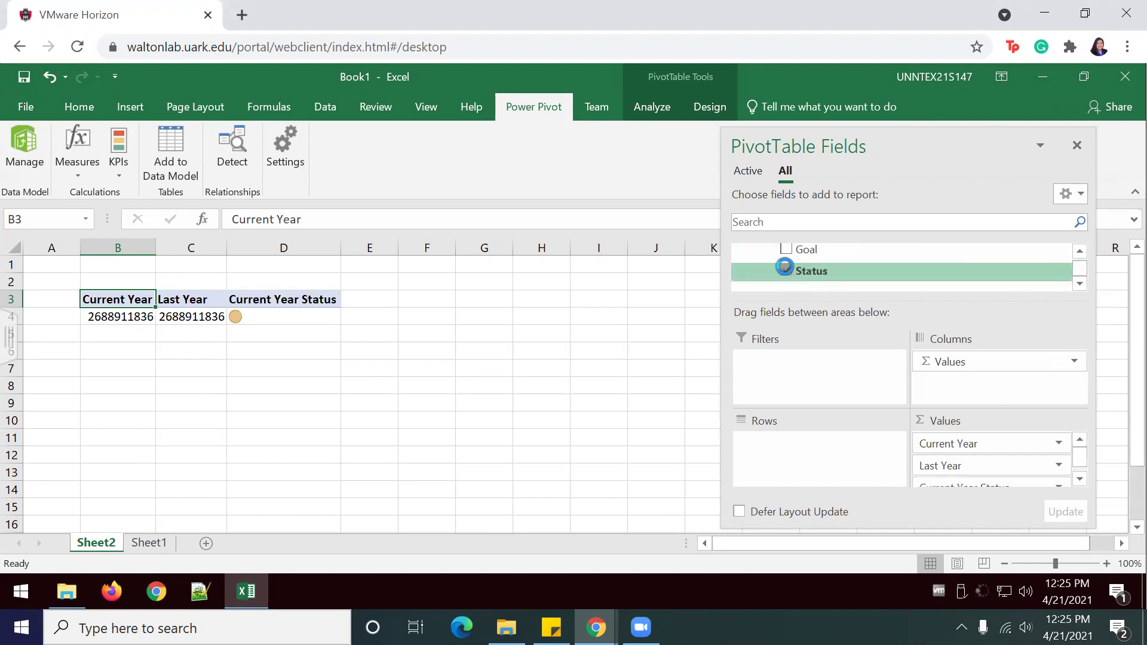
pyautogui.moveTo(1081, 270); pyautogui.dragTo(1079, 258)
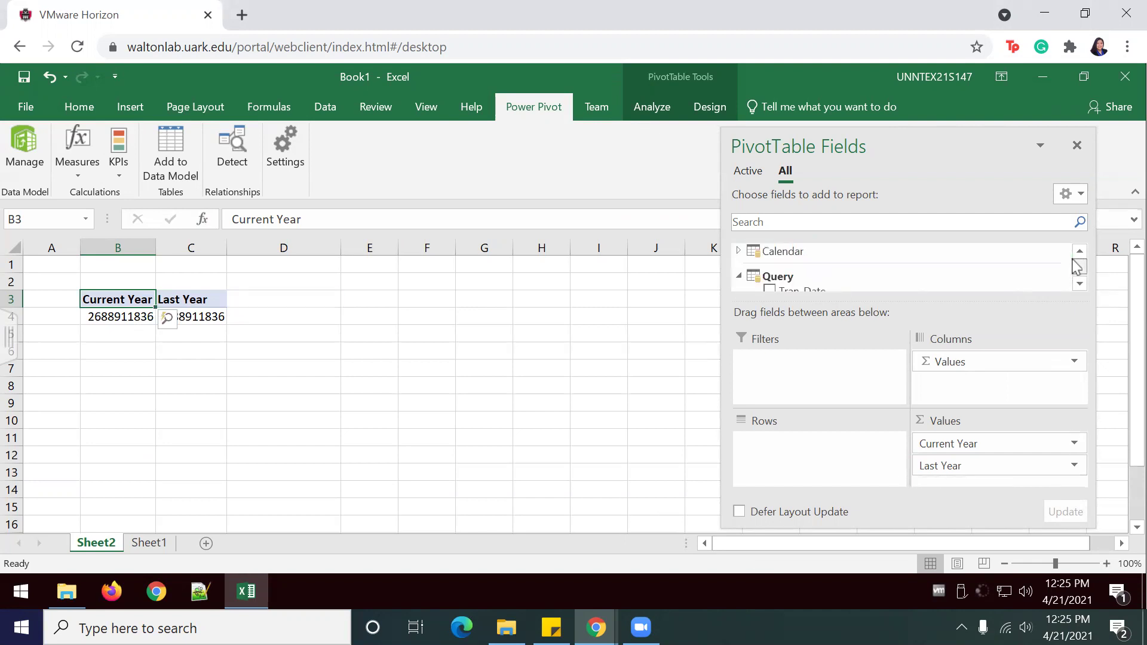
# Put Calendar's Date Hierarchy in Rows and auto-detect relationships, showing years 2014–2016 with distinct Last Year totals.
pyautogui.click(739, 250)
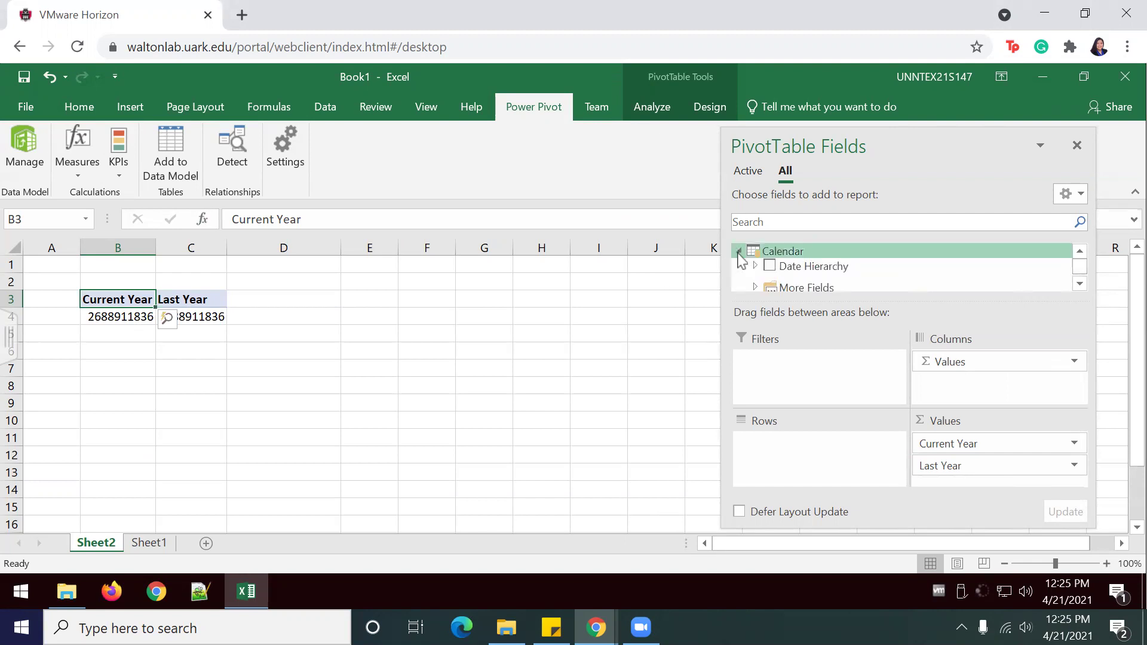
pyautogui.moveTo(791, 264); pyautogui.dragTo(776, 454)
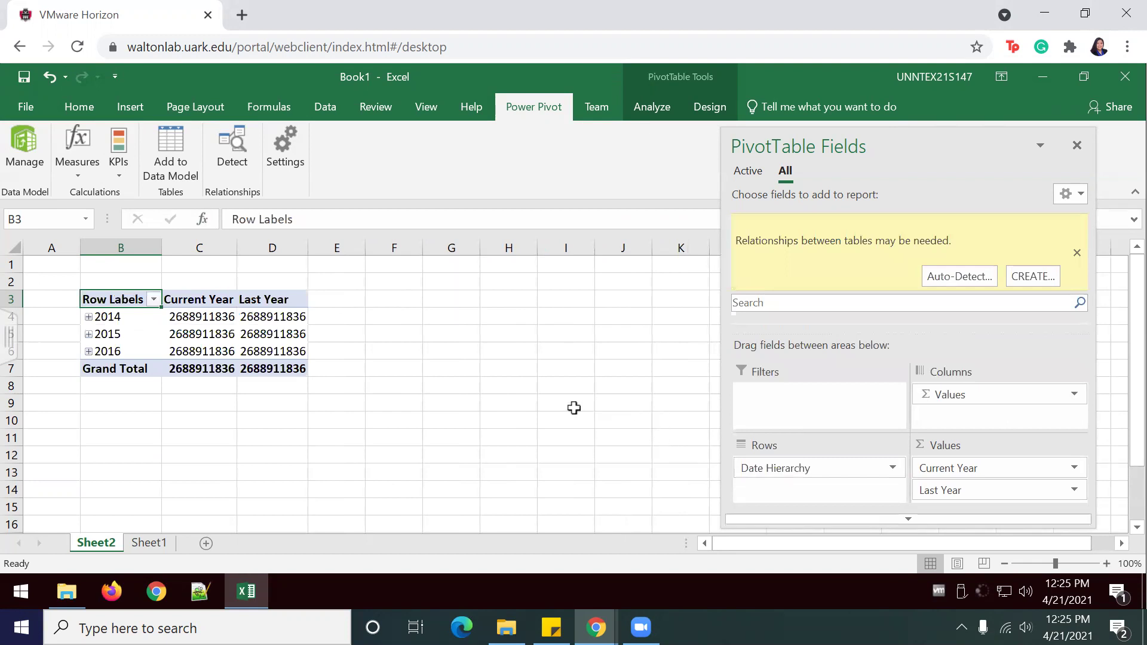
pyautogui.click(979, 283)
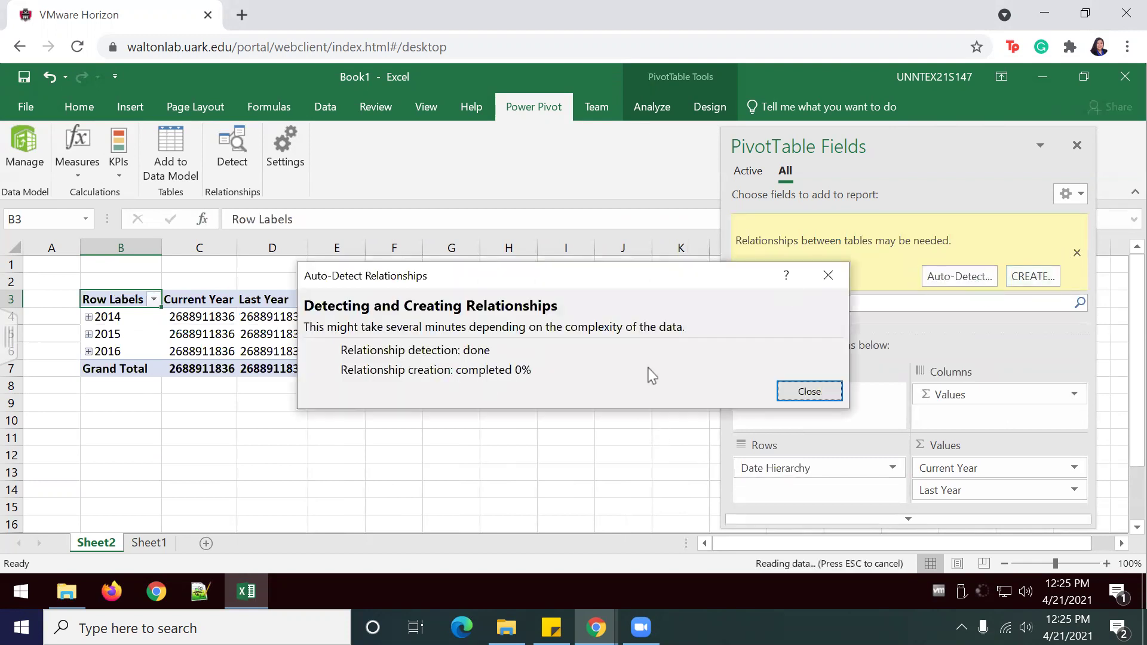
pyautogui.click(800, 391)
pyautogui.click(543, 413)
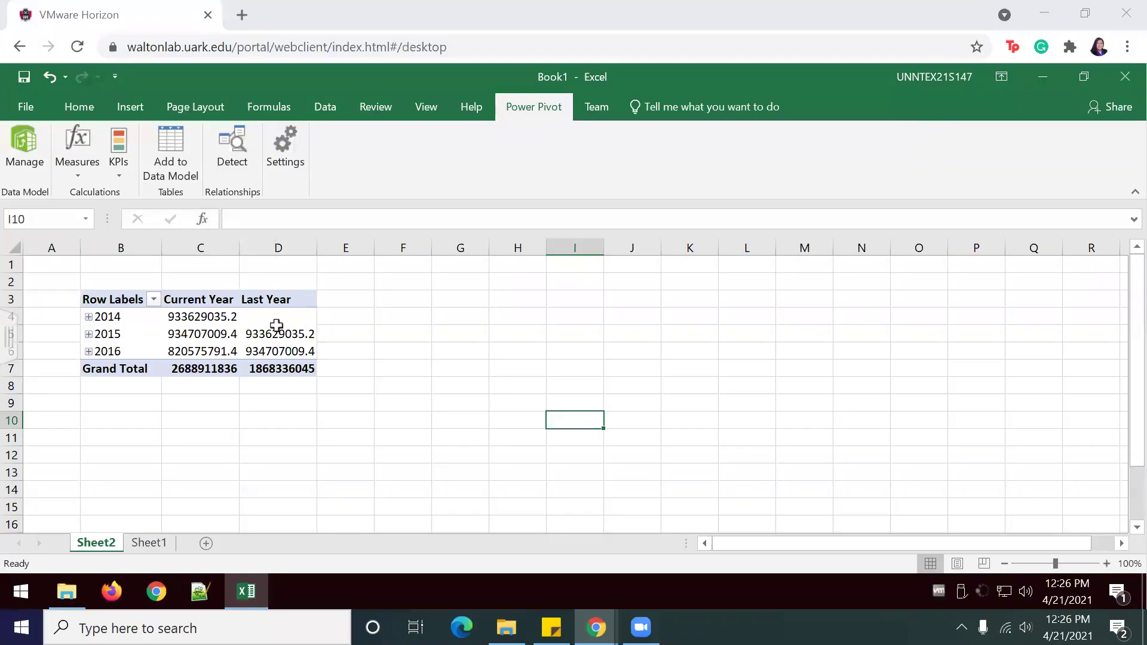
# Add the Current Year Status KPI field to the PivotTable values.
pyautogui.click(302, 339)
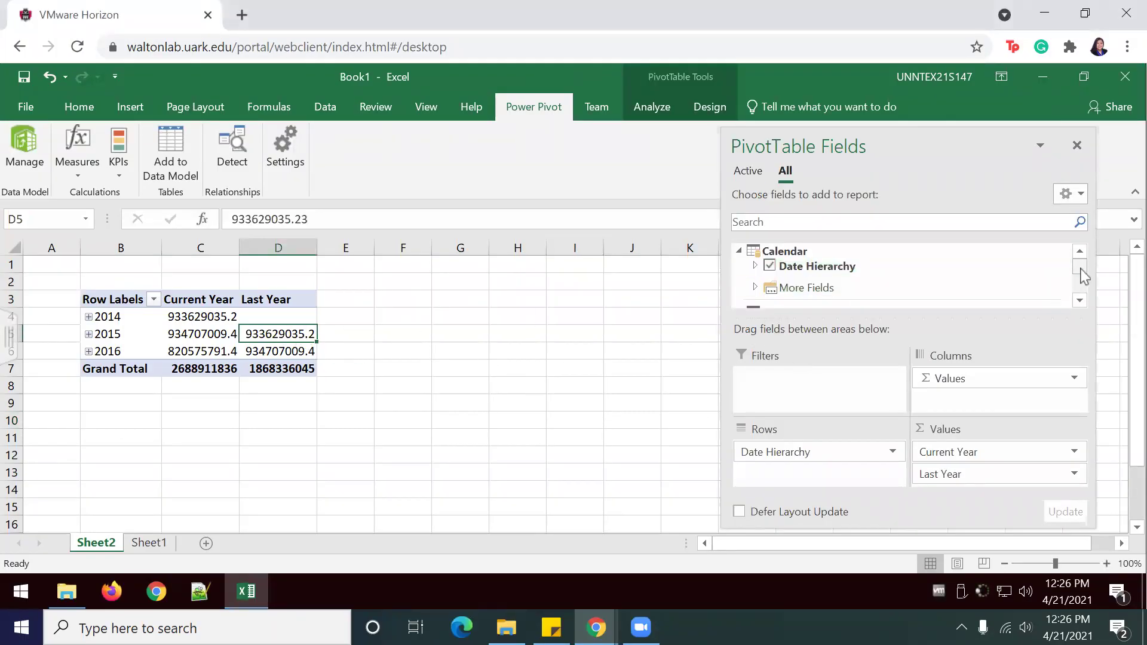
pyautogui.moveTo(1082, 276); pyautogui.dragTo(1080, 297)
pyautogui.click(787, 289)
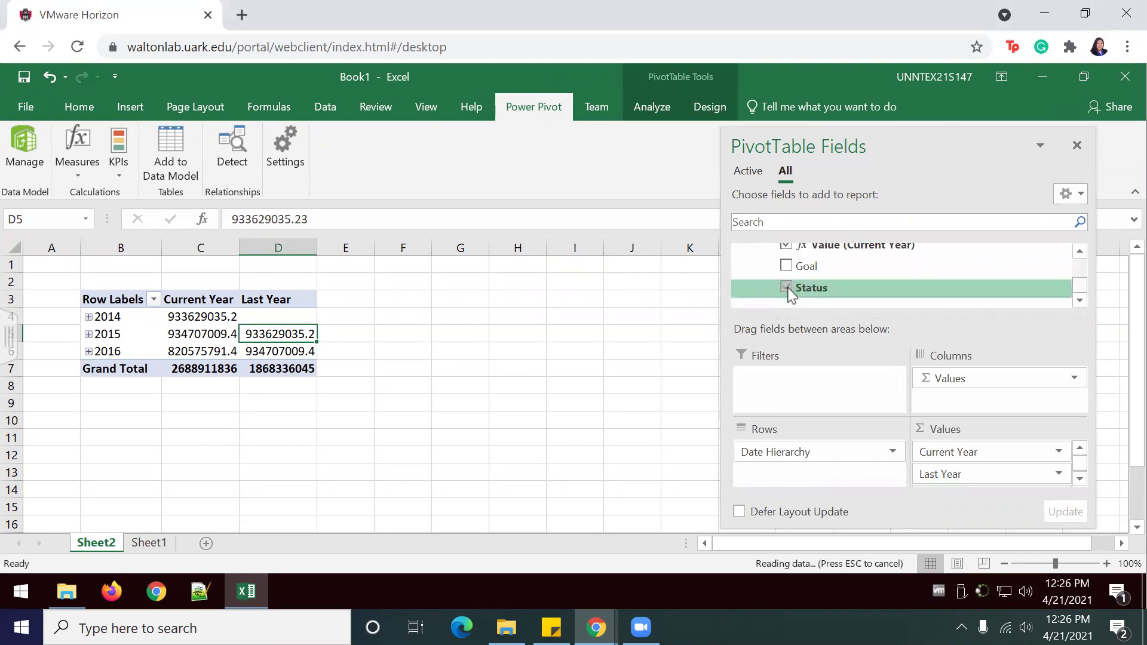
pyautogui.click(552, 330)
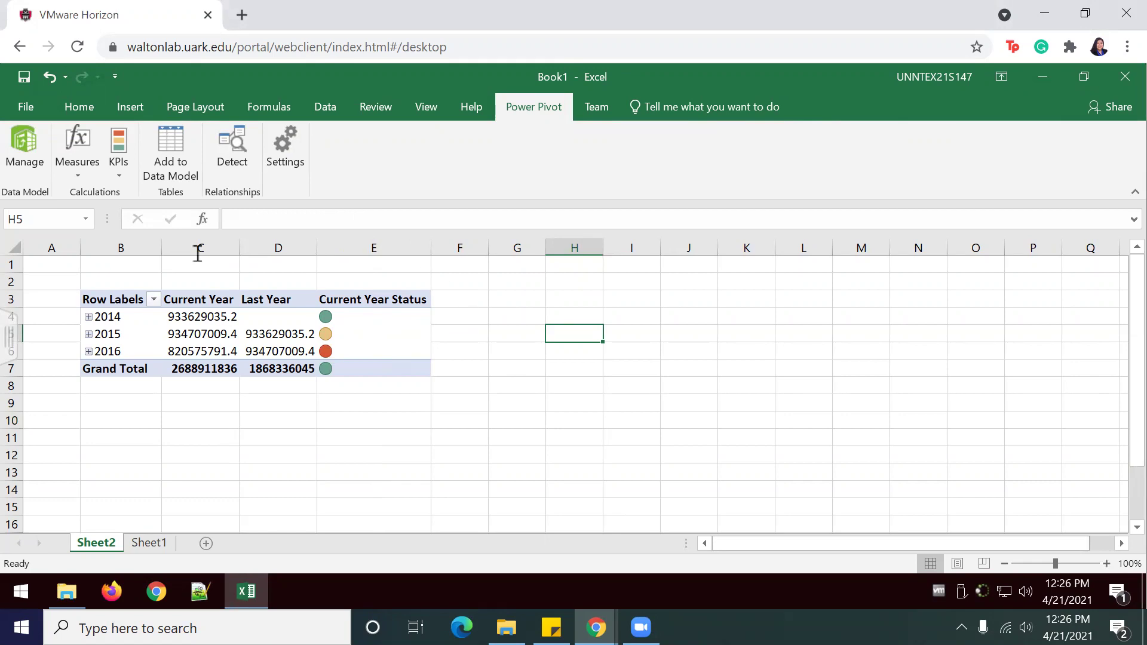
# Inspect the status icons: green for 2014, amber for 2015, red for 2016, plus Grand Total.
pyautogui.click(200, 333)
pyautogui.click(354, 319)
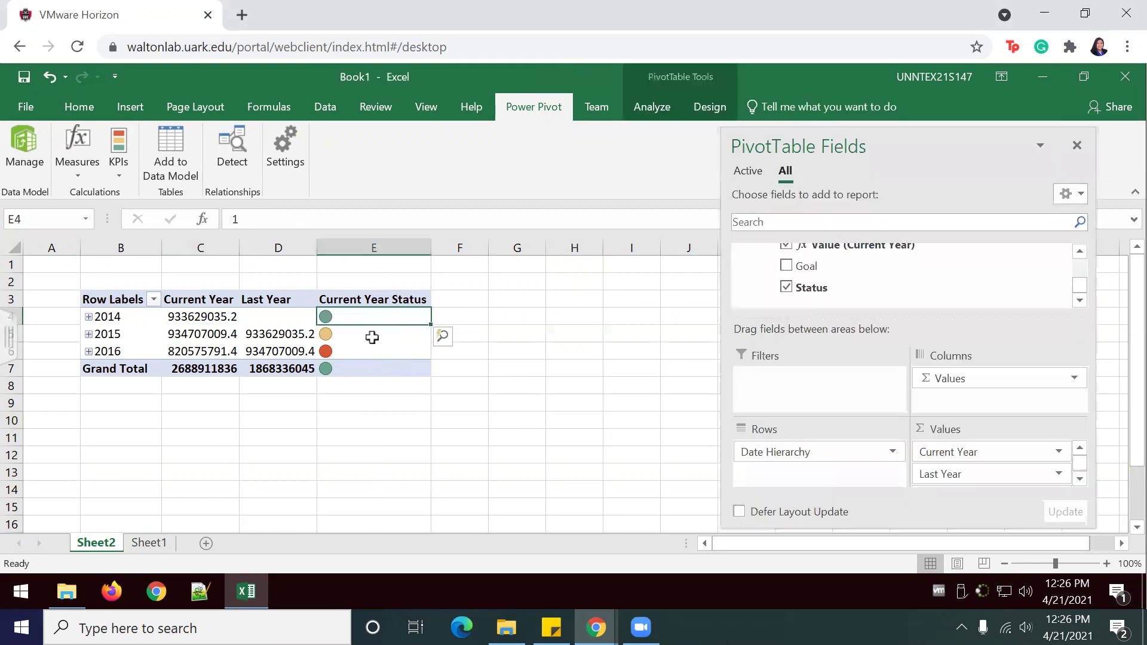
pyautogui.click(372, 338)
pyautogui.click(375, 352)
pyautogui.click(370, 372)
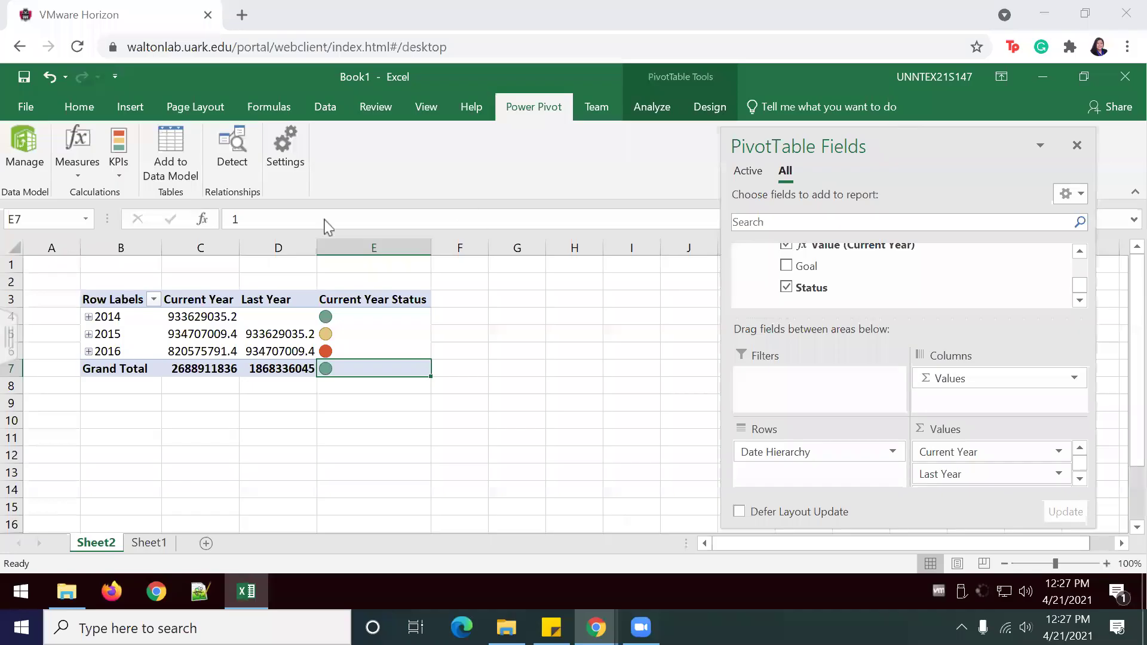
# Start a new KPI, look over its available base fields, then cancel it.
pyautogui.click(117, 172)
pyautogui.click(133, 195)
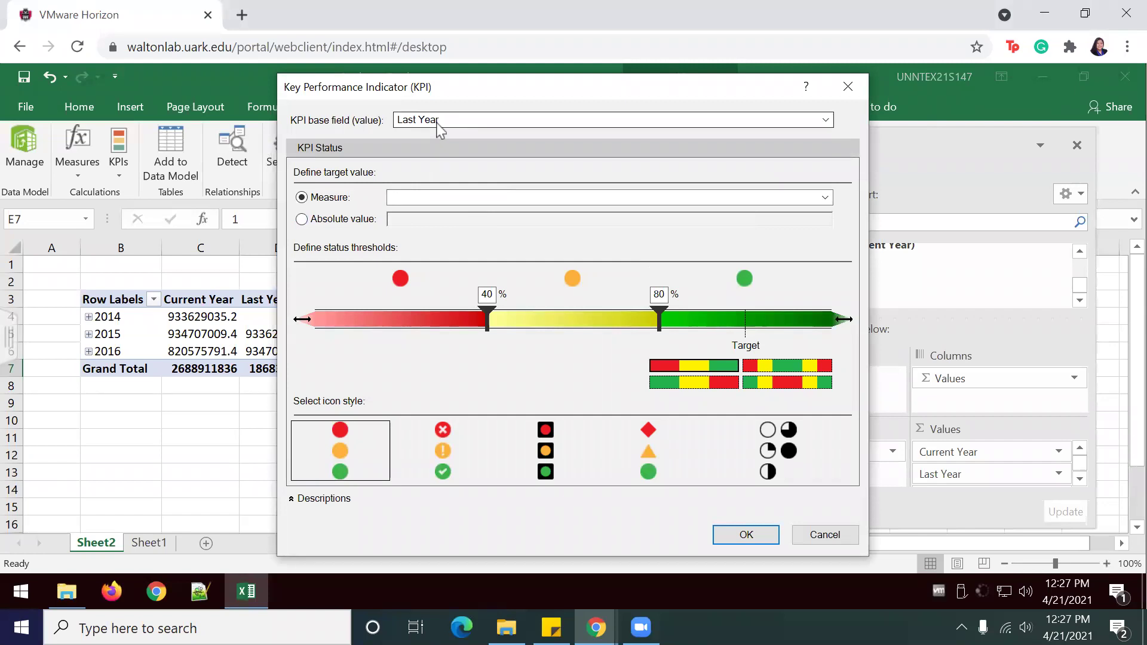
pyautogui.click(439, 123)
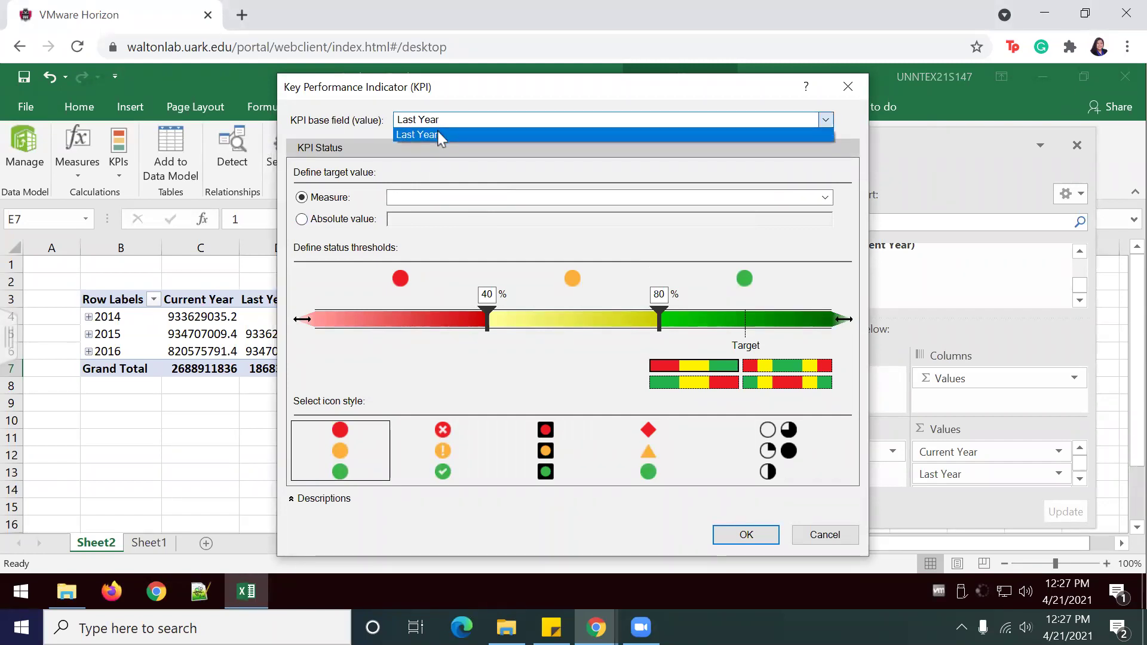
pyautogui.press('Return')
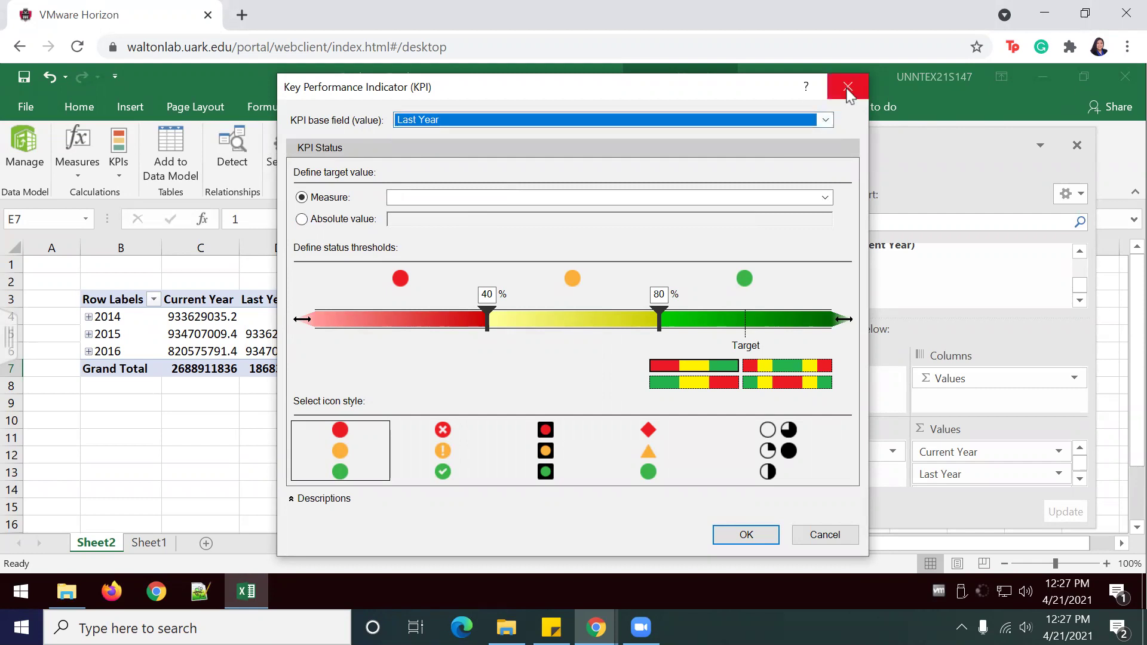
pyautogui.press('Return')
# Create a Previous Month measure using CALCULATE, SUM of Amount, and PREVIOUSMONTH on Calendar dates.
pyautogui.click(75, 139)
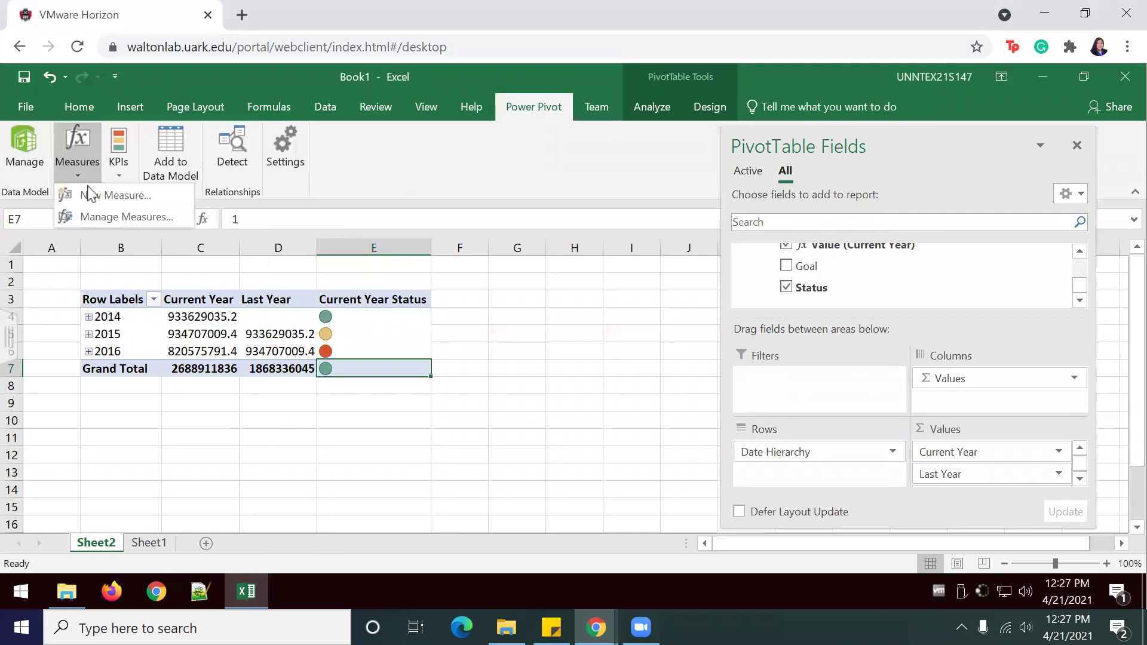
pyautogui.click(90, 195)
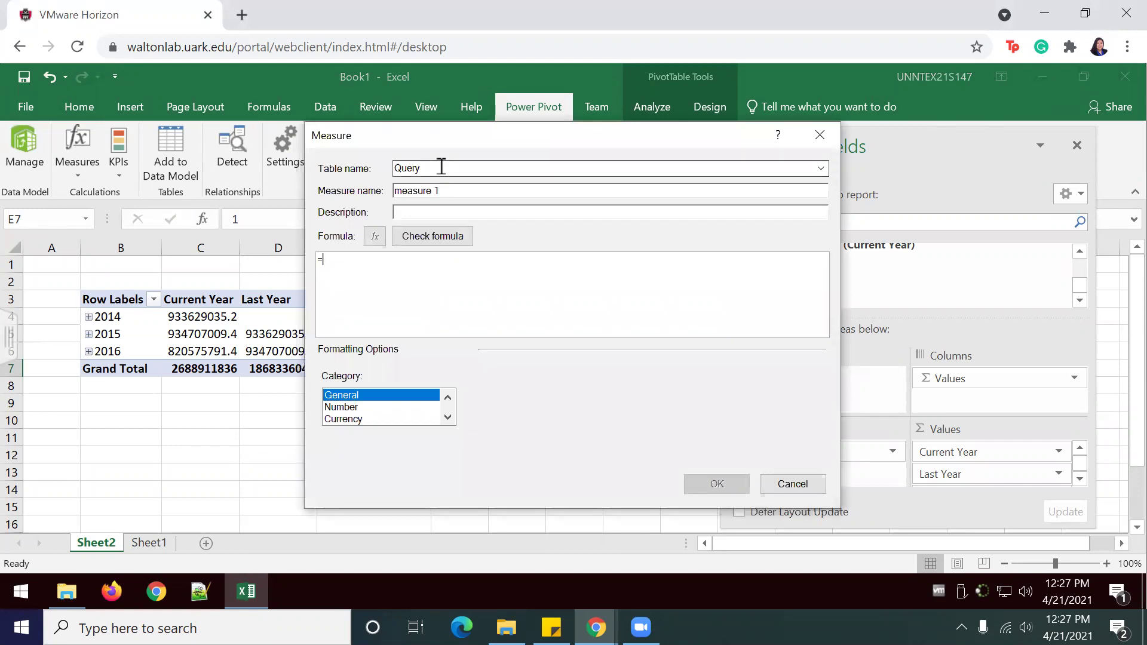
pyautogui.click(452, 192)
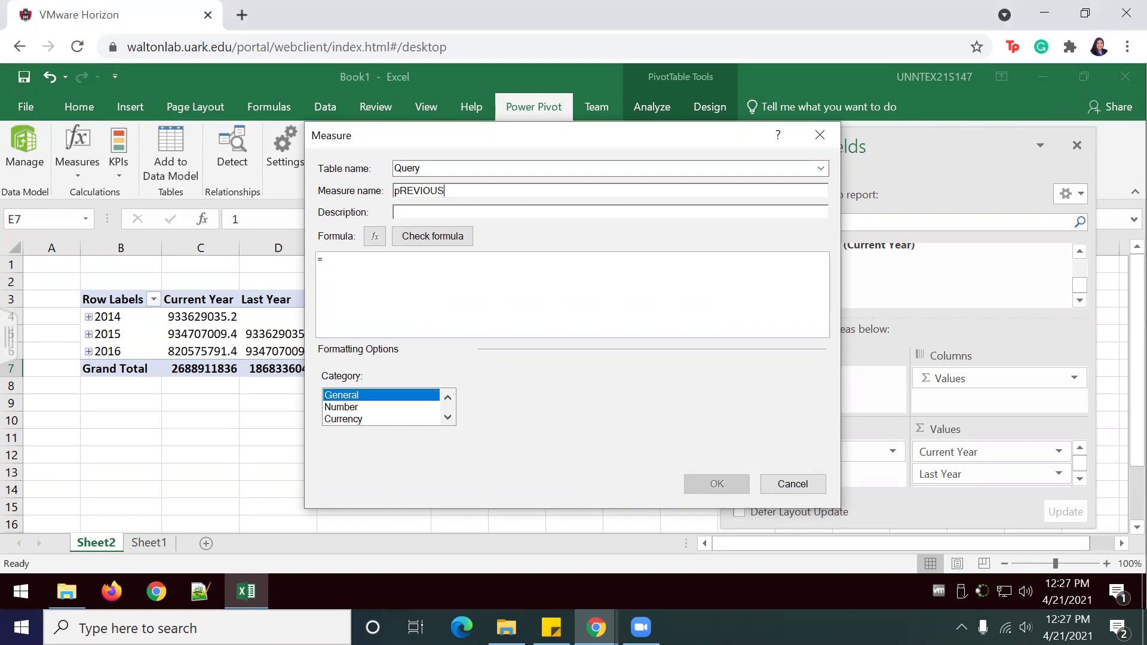
pyautogui.hotkey('ctrl', 'a')
pyautogui.press('BackSpace')
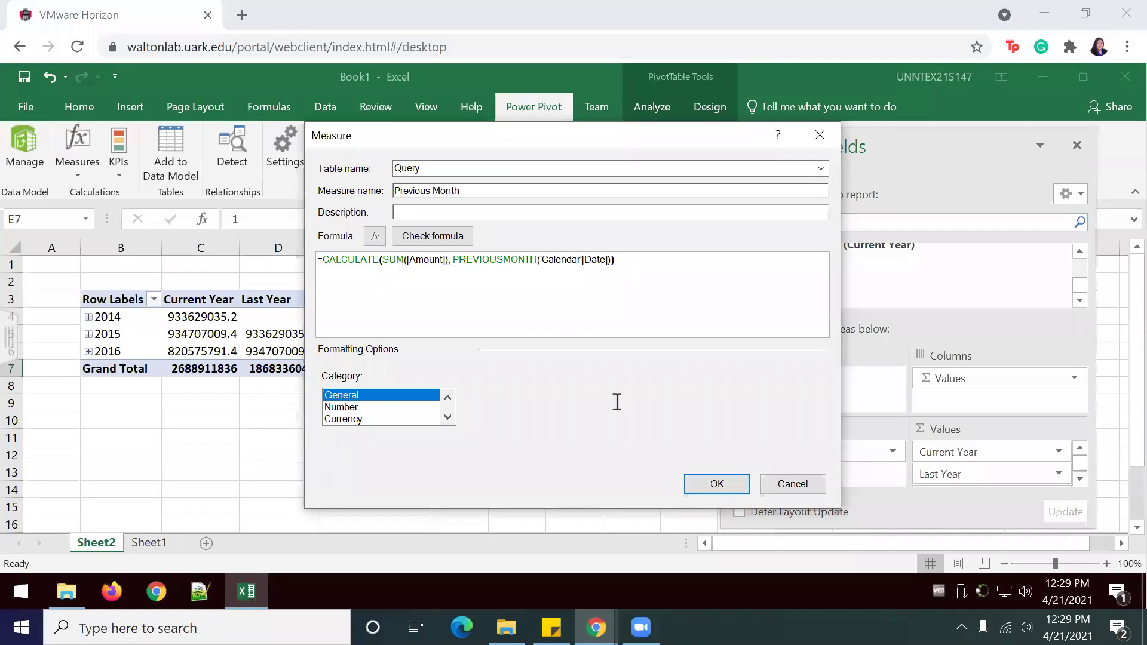
pyautogui.click(718, 484)
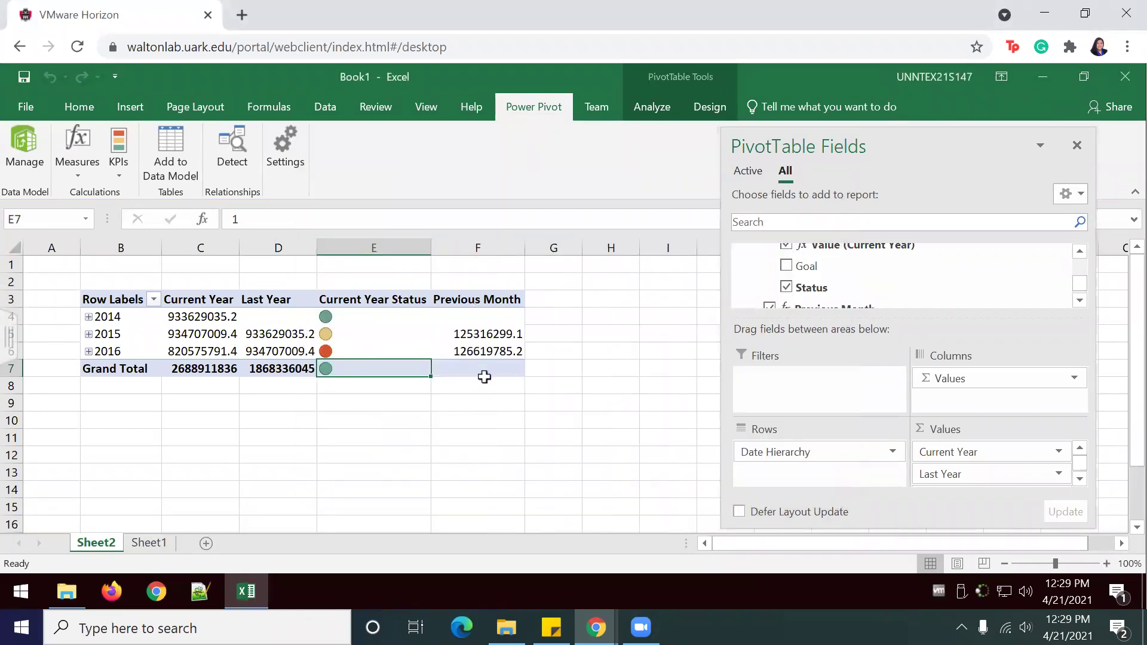
pyautogui.moveTo(484, 372)
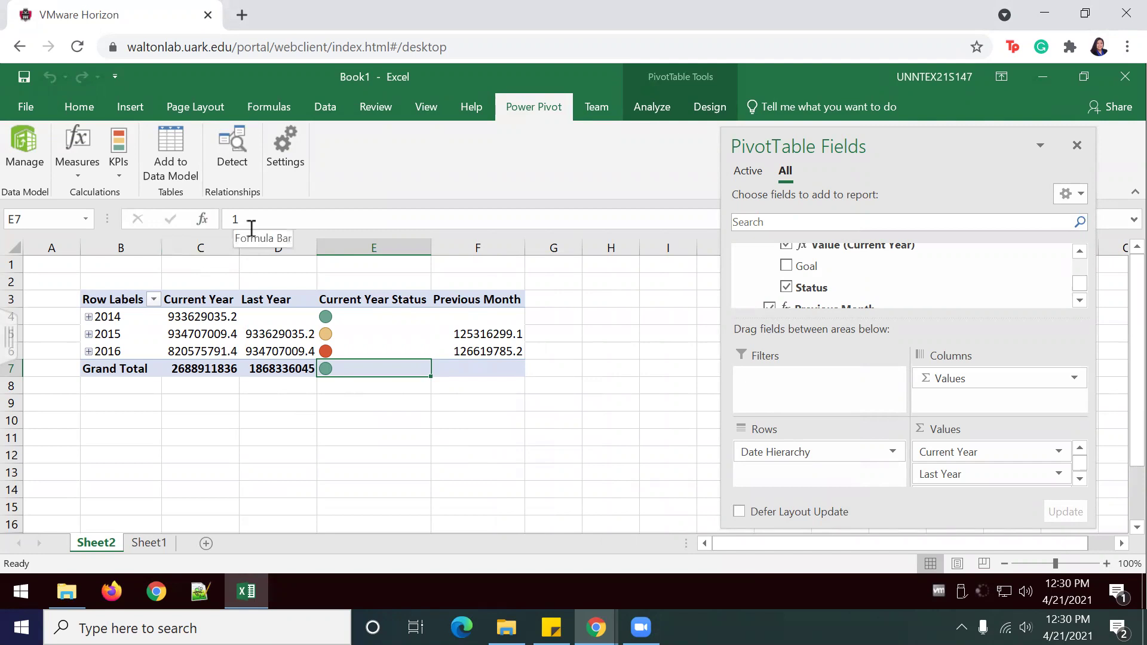
pyautogui.click(119, 165)
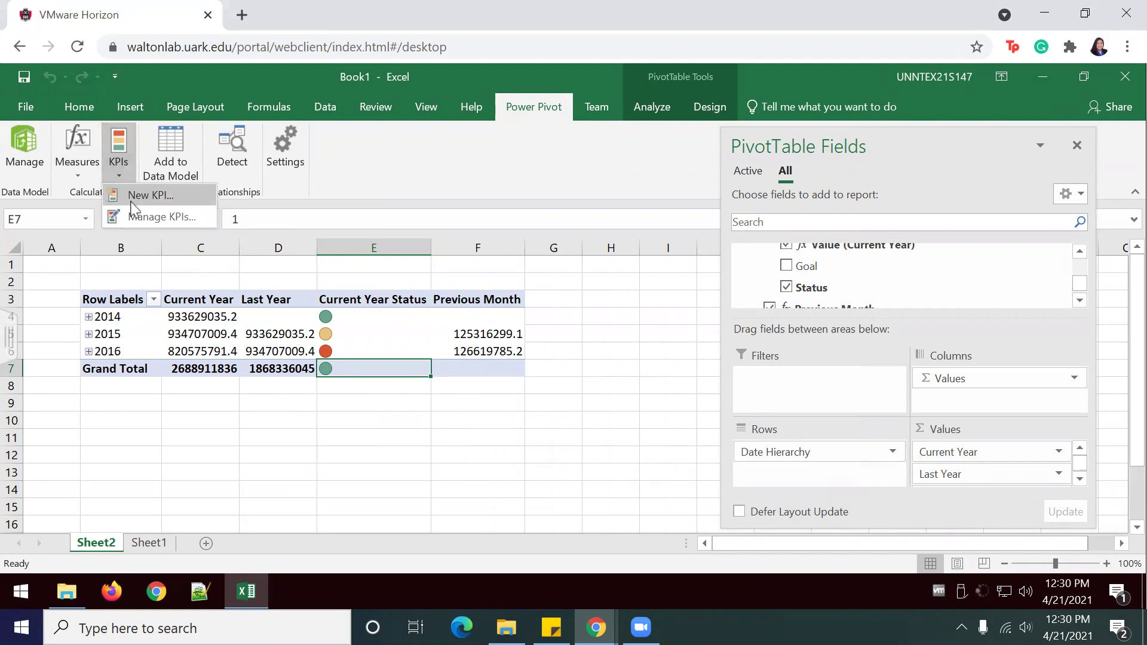
pyautogui.click(133, 203)
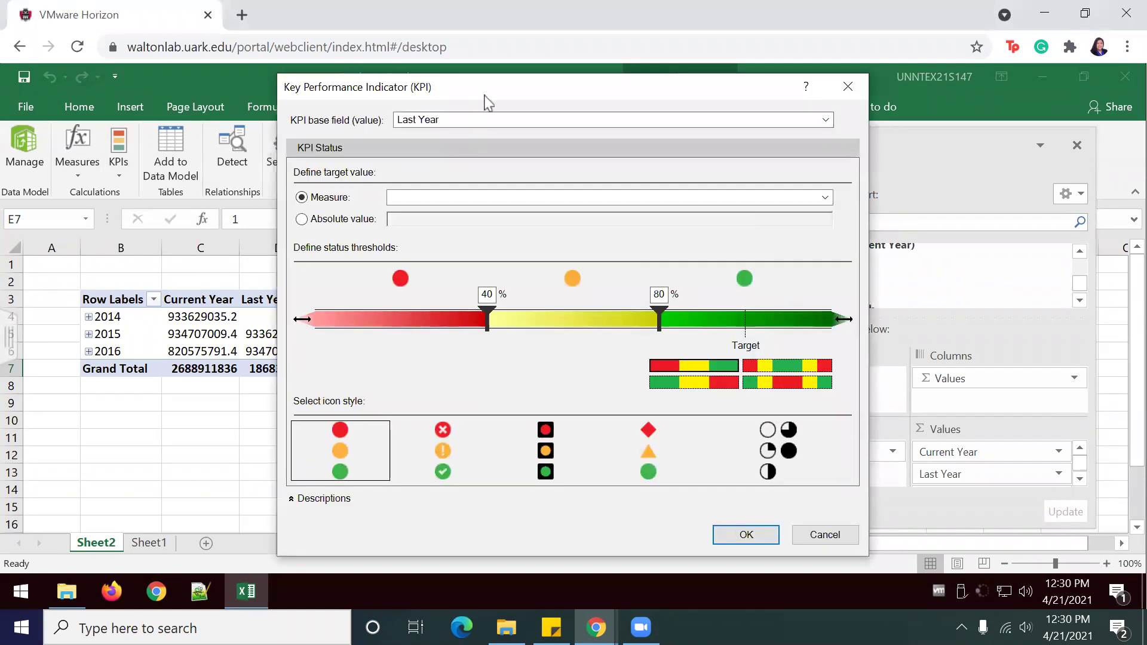
pyautogui.moveTo(489, 89)
pyautogui.mouseDown()
pyautogui.moveTo(502, 71)
pyautogui.moveTo(496, 80)
pyautogui.mouseUp()
pyautogui.click(497, 113)
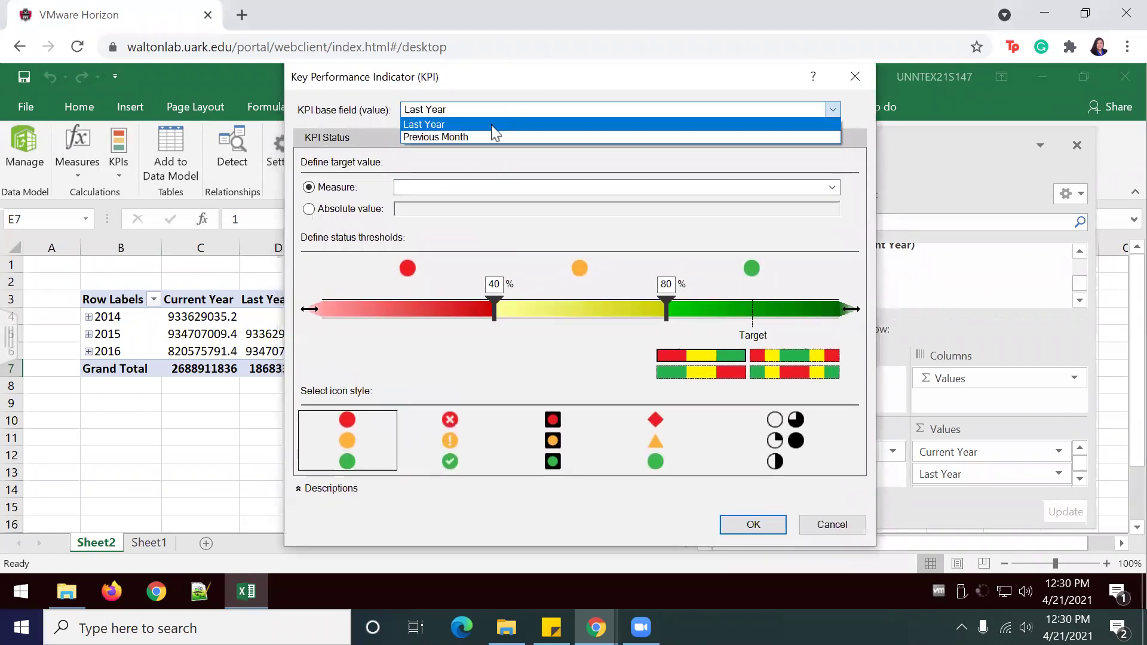
pyautogui.click(488, 138)
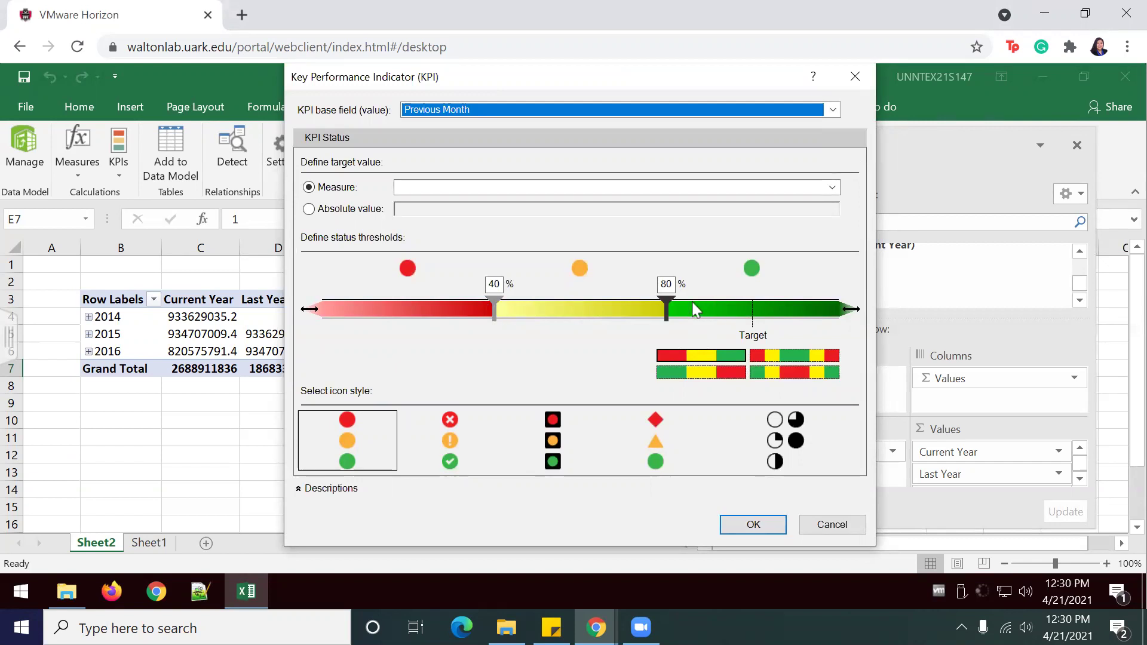
pyautogui.moveTo(665, 299); pyautogui.dragTo(761, 300)
pyautogui.moveTo(487, 320); pyautogui.dragTo(748, 302)
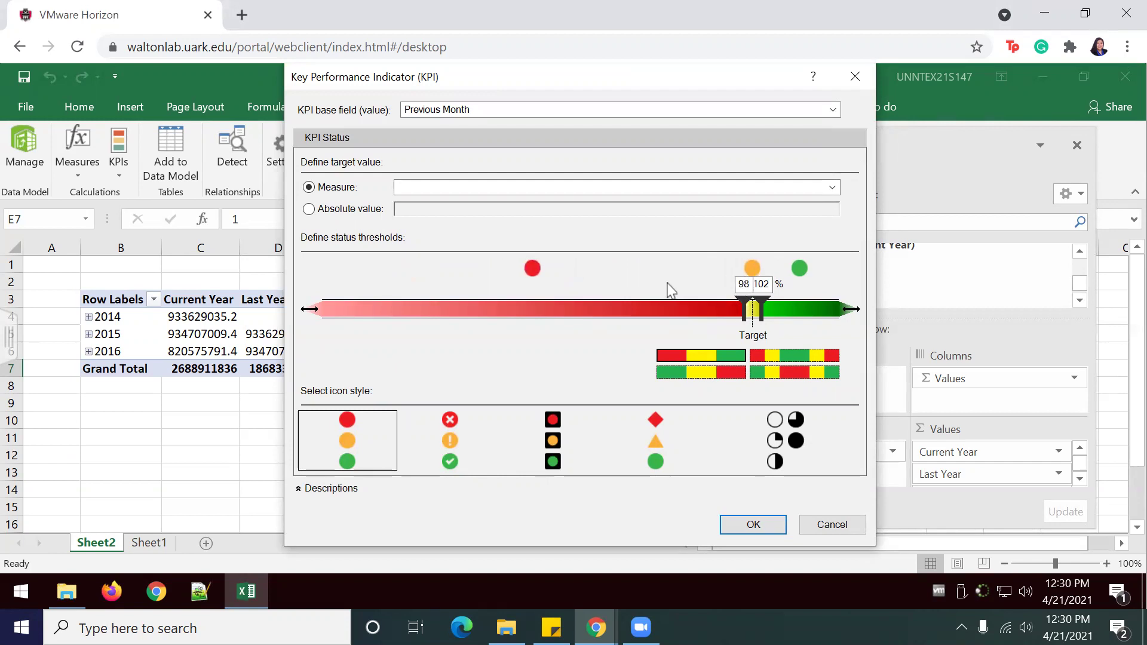
pyautogui.click(422, 190)
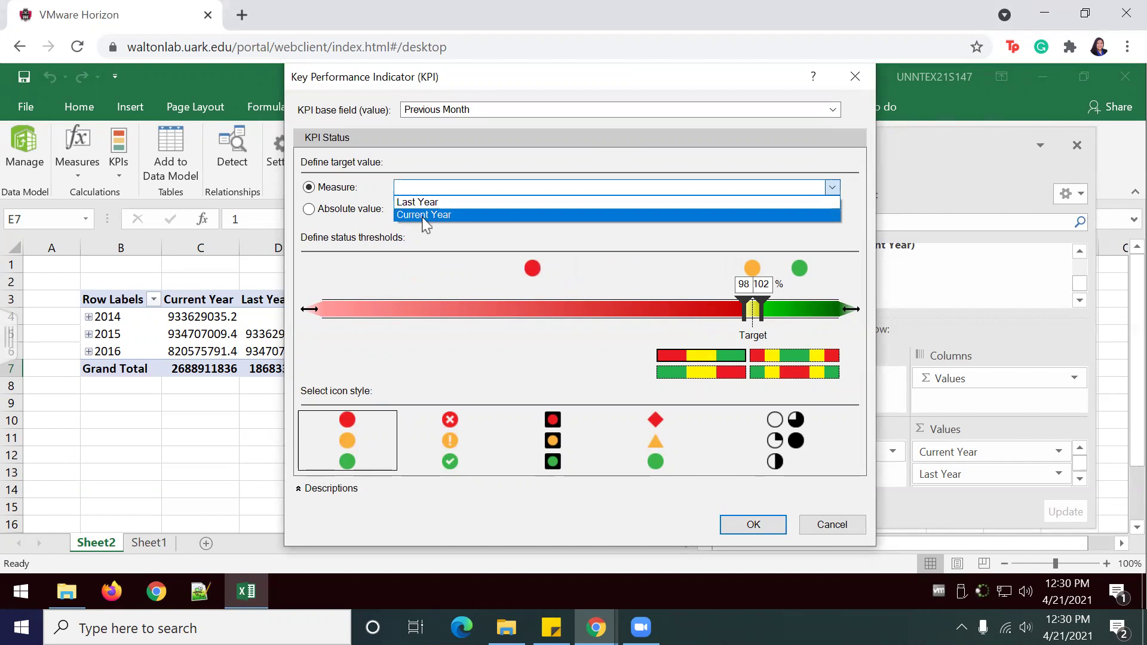
pyautogui.click(450, 111)
pyautogui.click(450, 116)
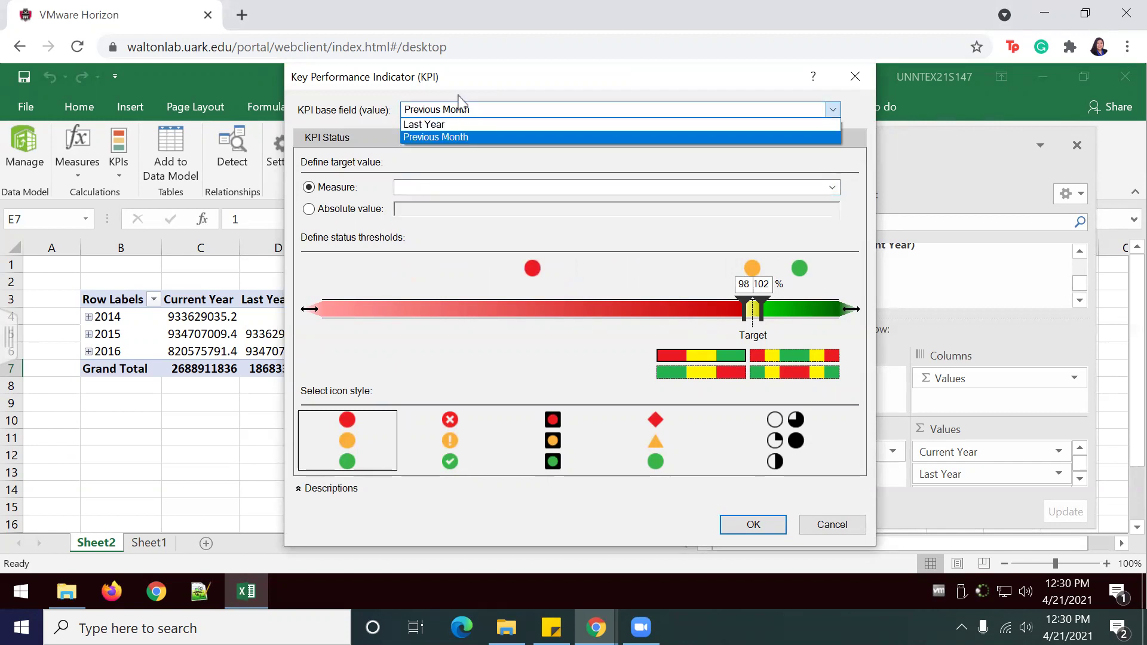
pyautogui.press('Return')
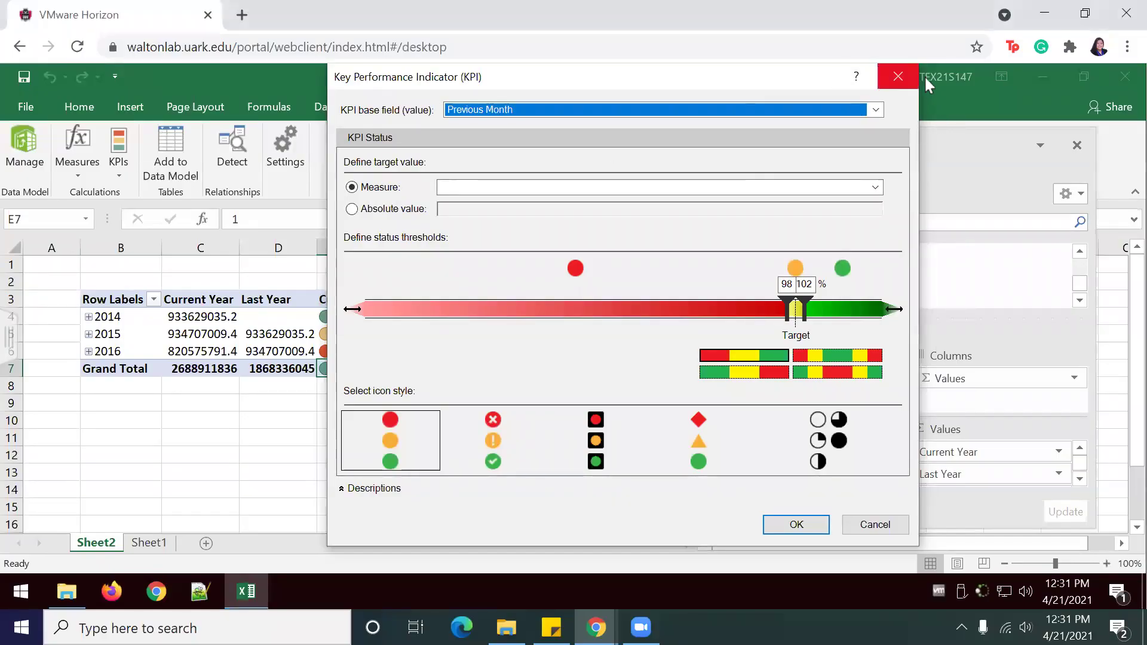
pyautogui.click(898, 76)
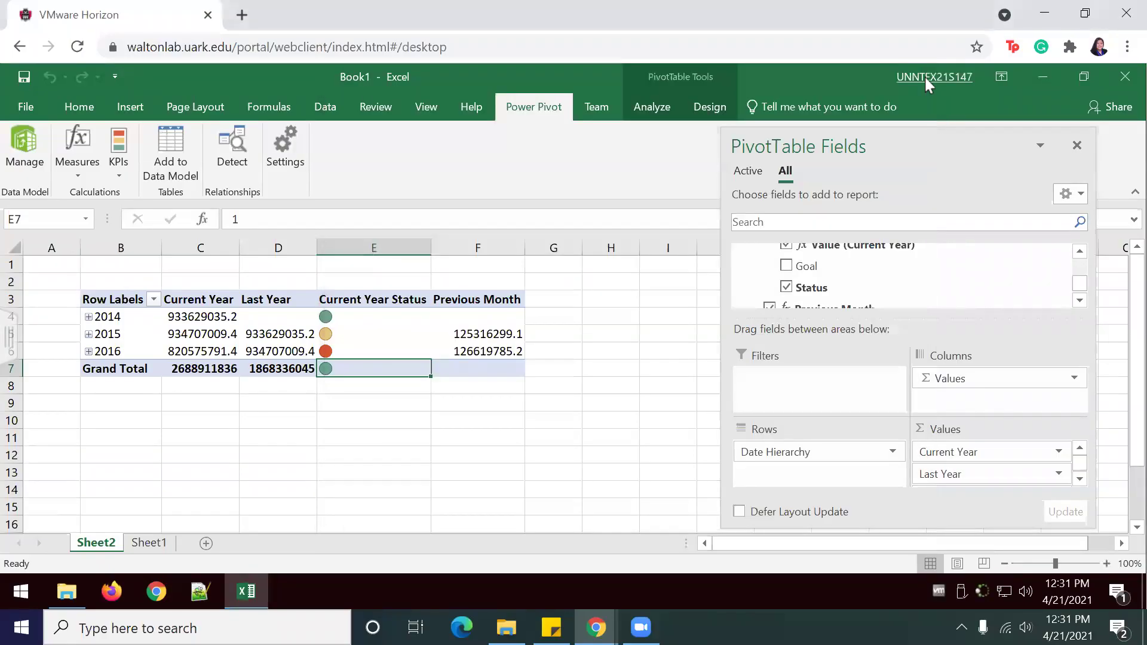
# Add a new Current Month measure with the formula =SUM([Amount]).
pyautogui.click(79, 147)
pyautogui.click(119, 197)
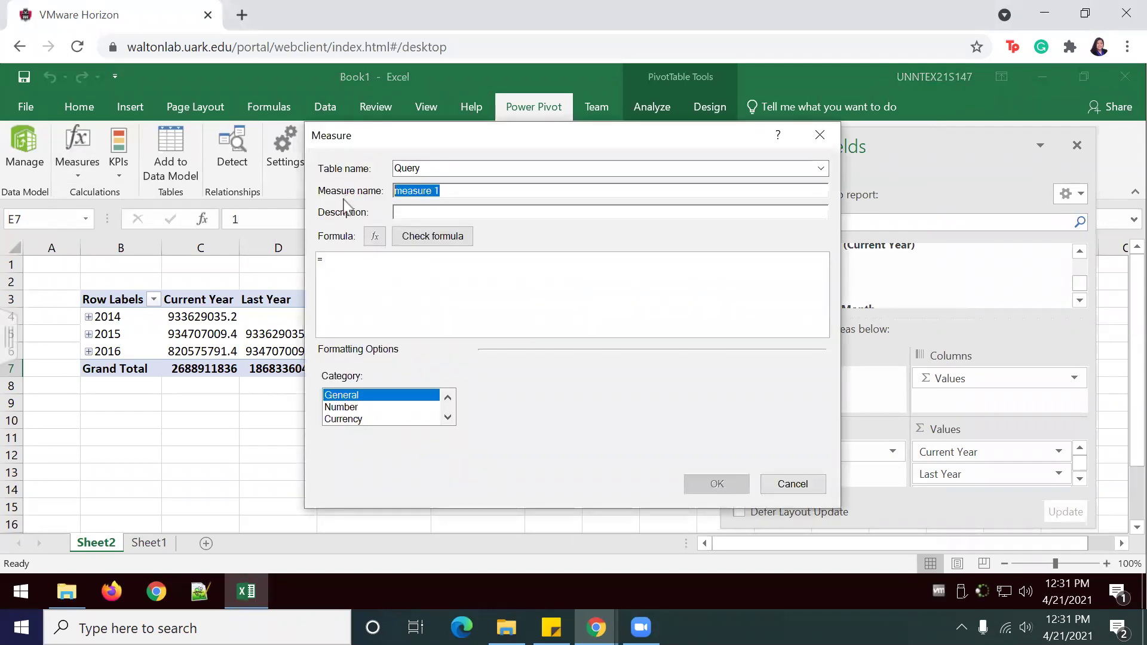
pyautogui.write('Current Month')
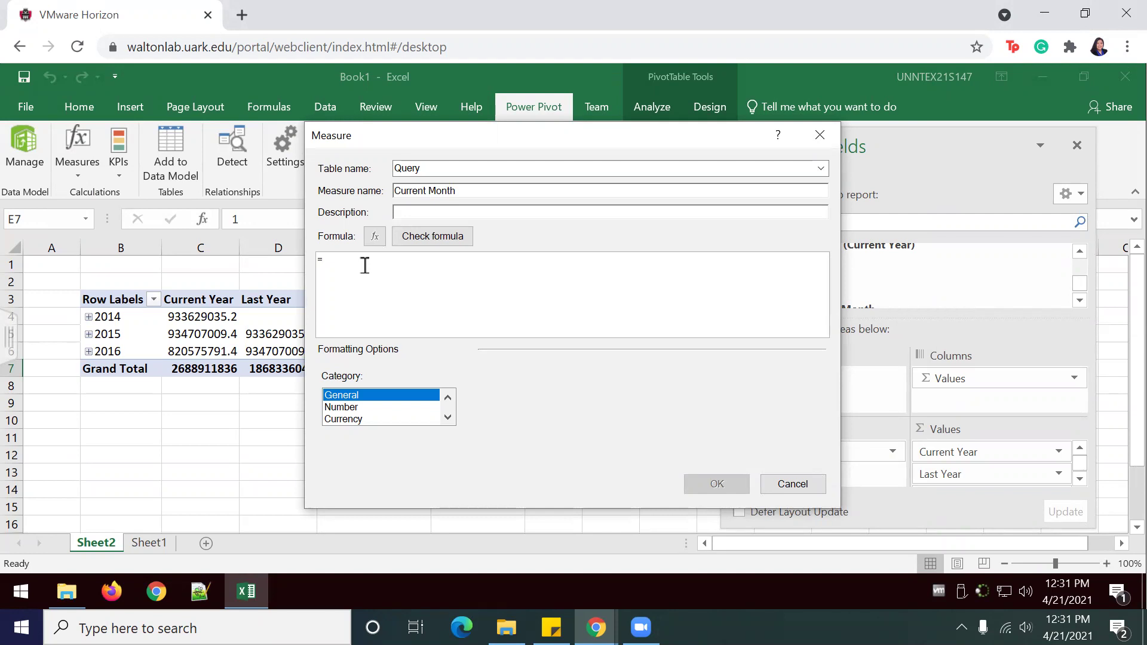
pyautogui.write('SUM')
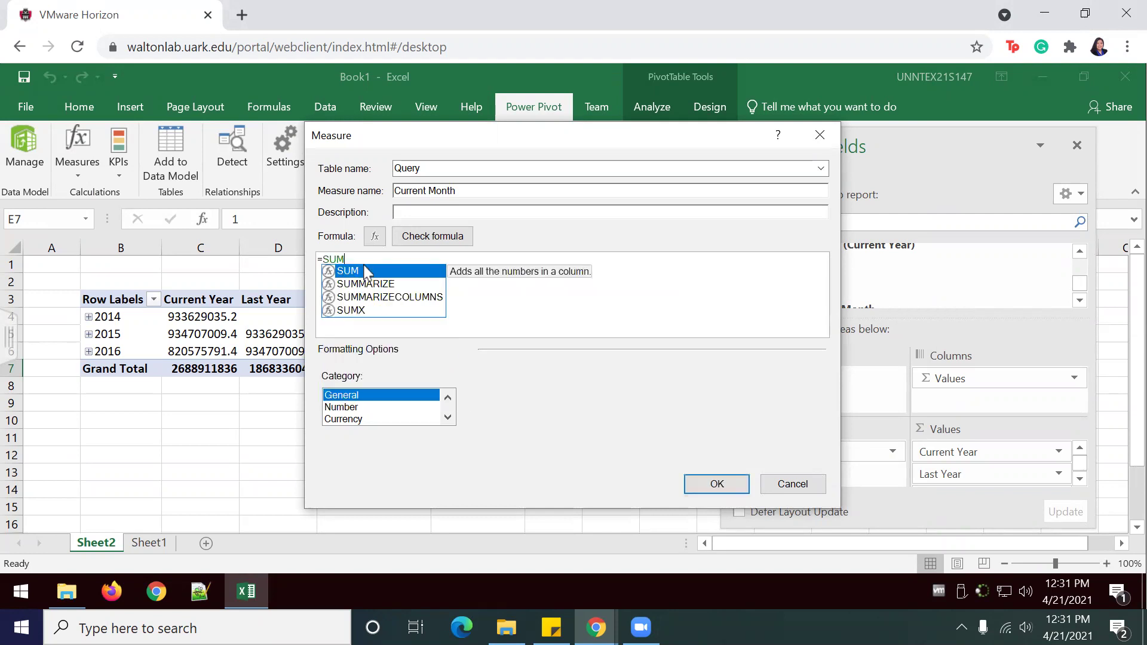
pyautogui.write('(')
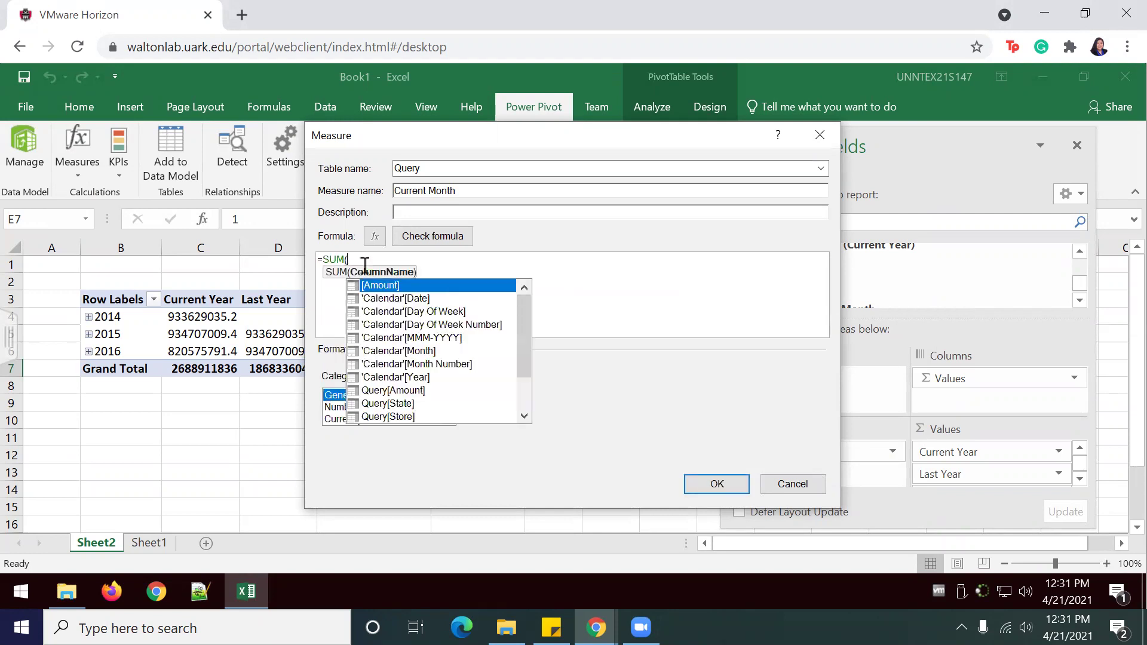
pyautogui.write('A')
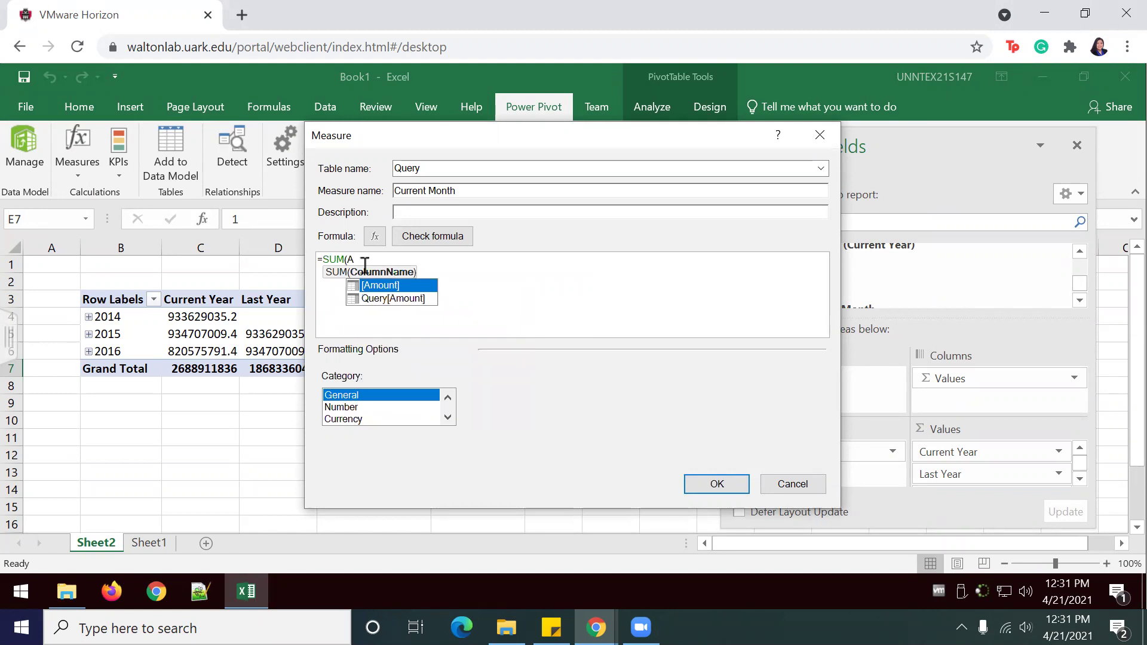
pyautogui.press('Tab')
pyautogui.write(')')
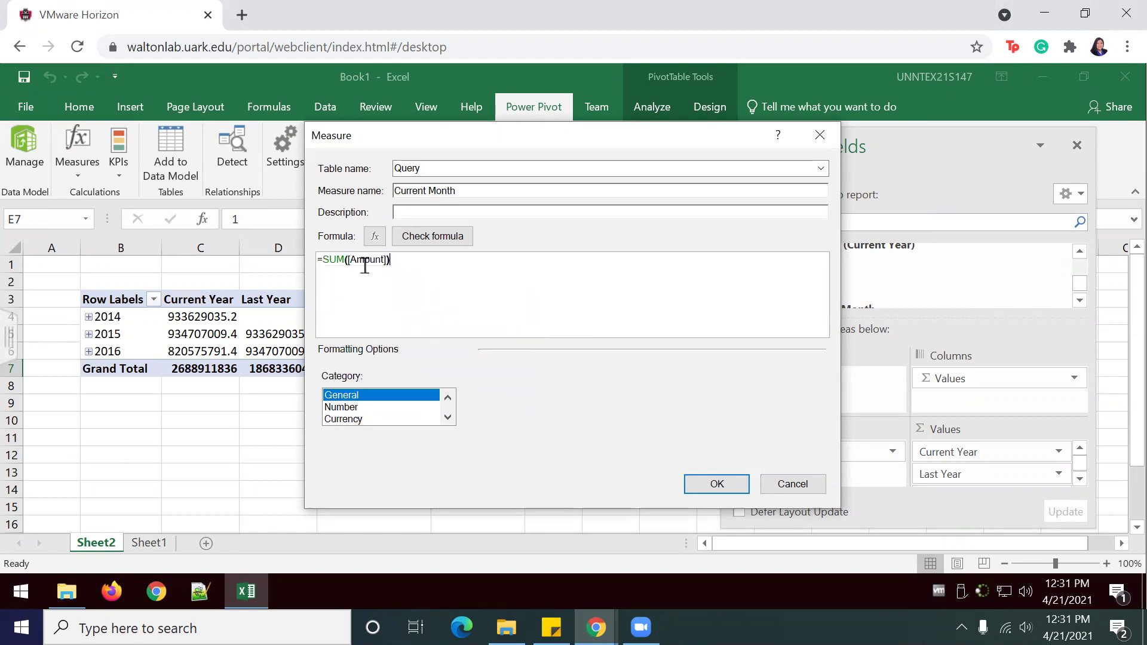
pyautogui.click(717, 483)
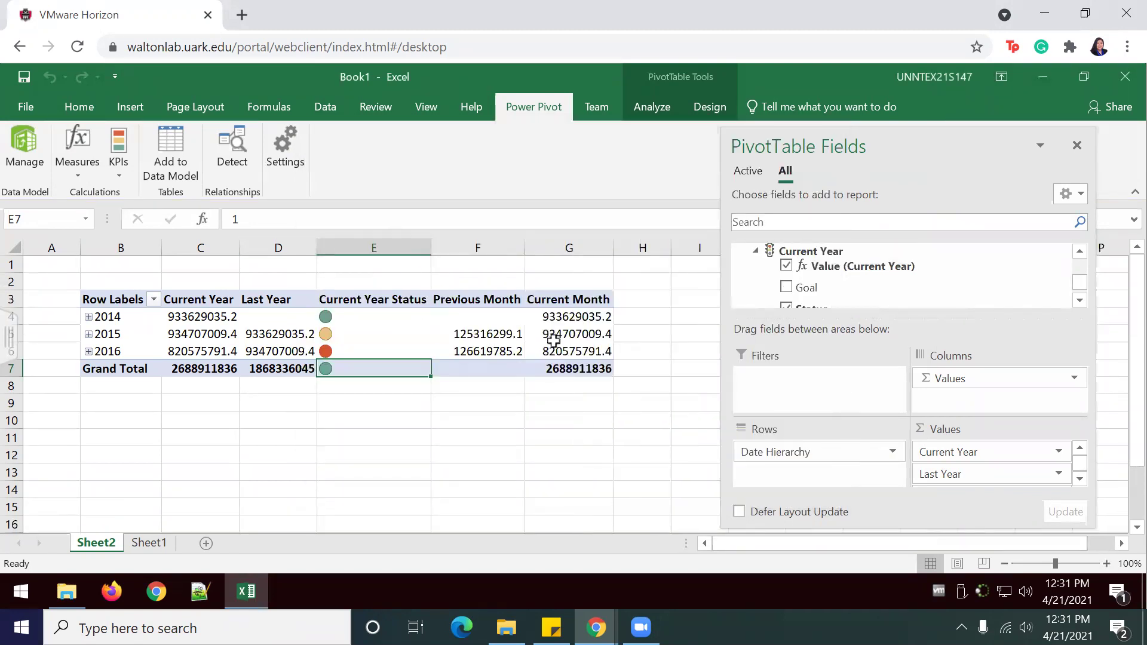
# Create a KPI with base Current Month, target Previous Month, and thresholds near 98% and 102%.
pyautogui.click(119, 172)
pyautogui.click(149, 195)
pyautogui.click(427, 121)
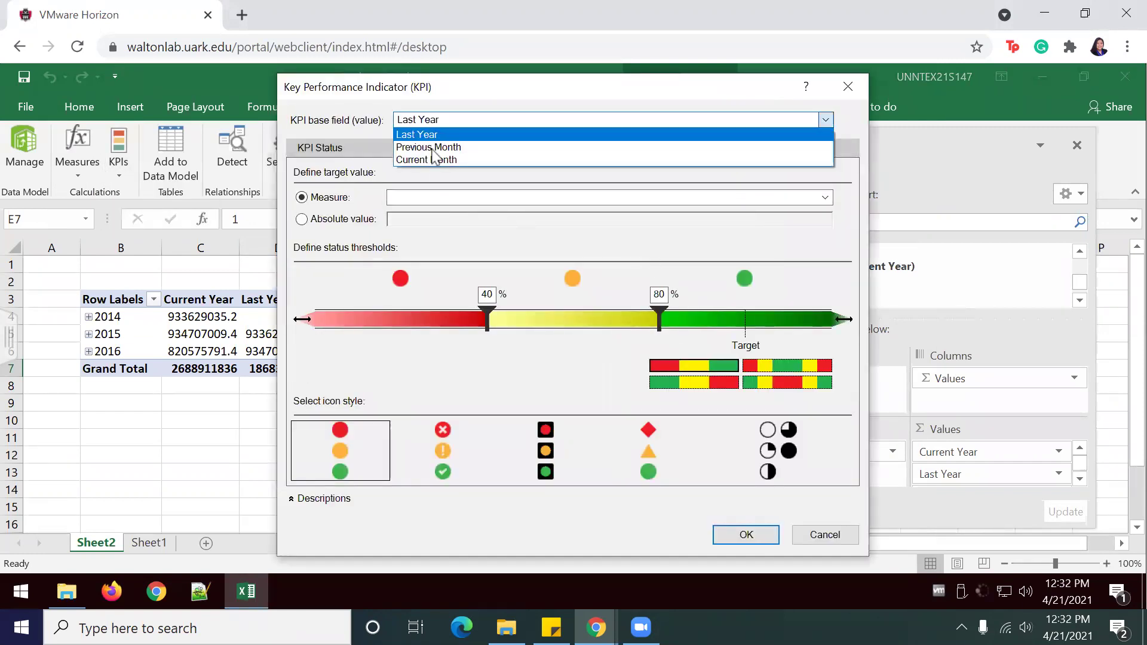
pyautogui.click(433, 160)
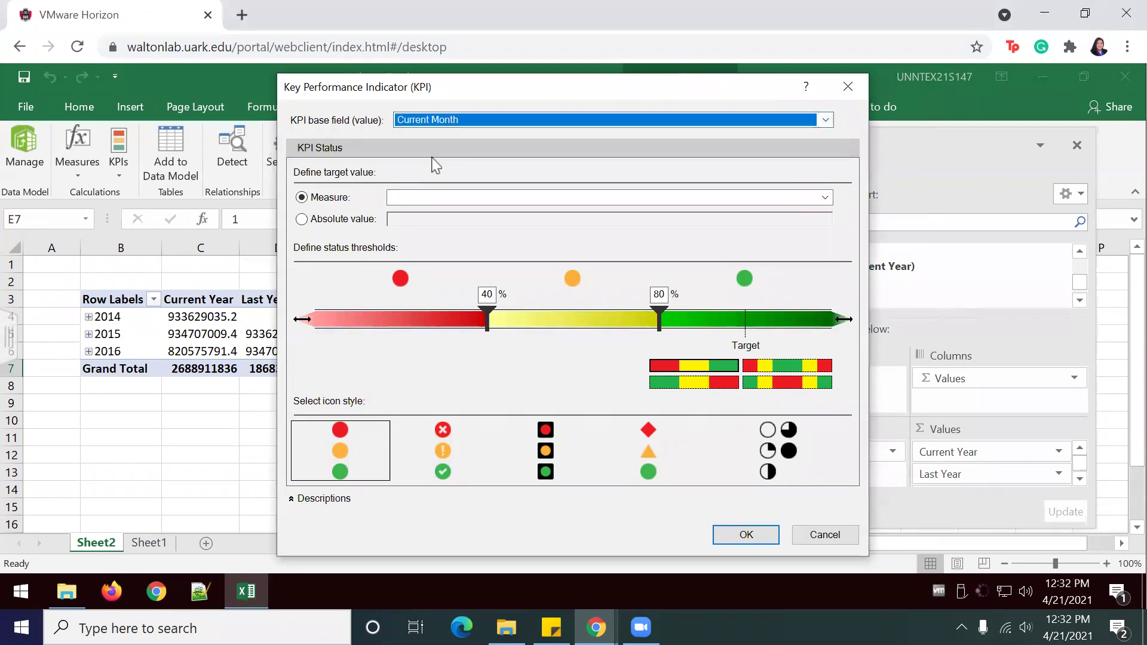
pyautogui.click(430, 198)
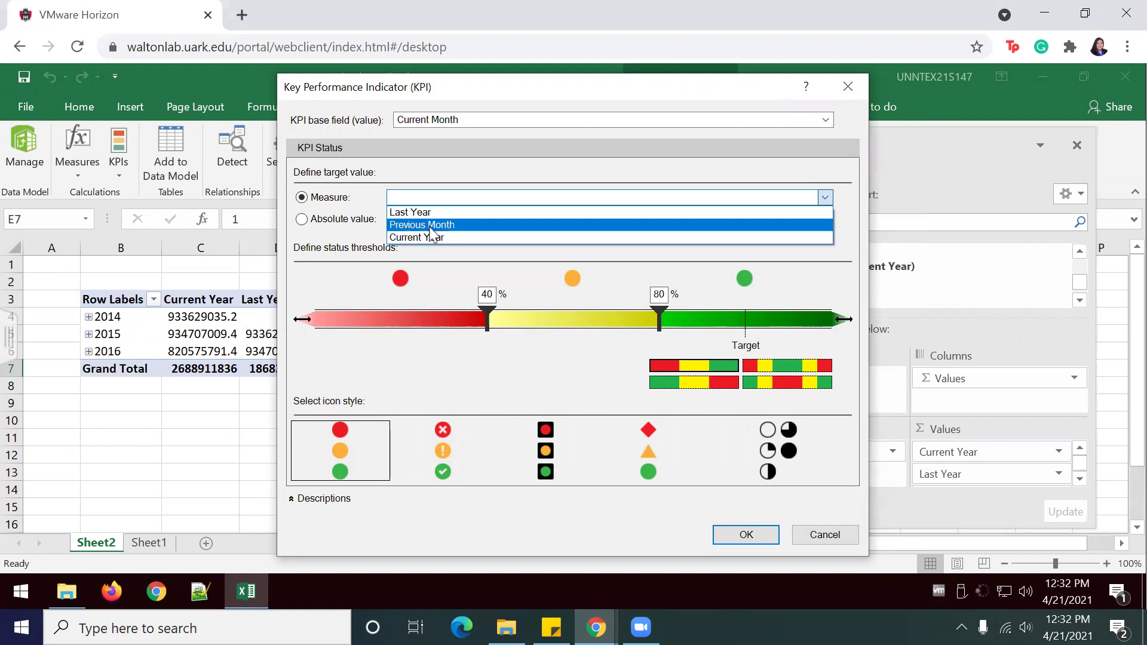
pyautogui.click(432, 225)
pyautogui.moveTo(487, 322); pyautogui.dragTo(753, 322)
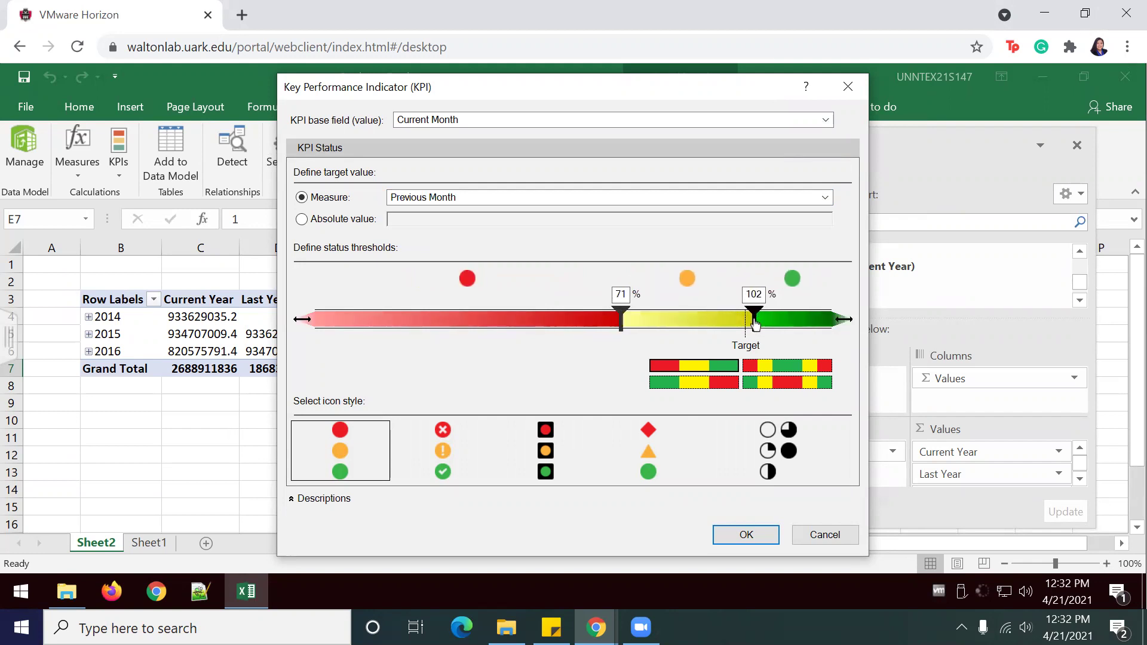
pyautogui.moveTo(621, 318); pyautogui.dragTo(736, 312)
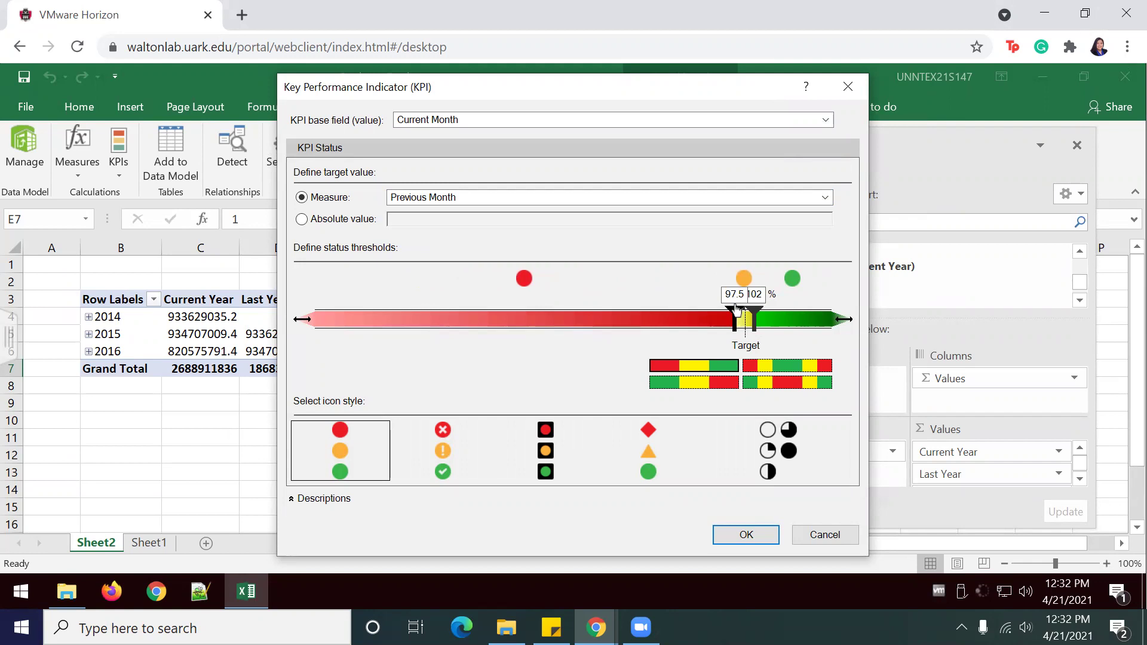
pyautogui.moveTo(736, 310); pyautogui.dragTo(738, 312)
pyautogui.click(742, 535)
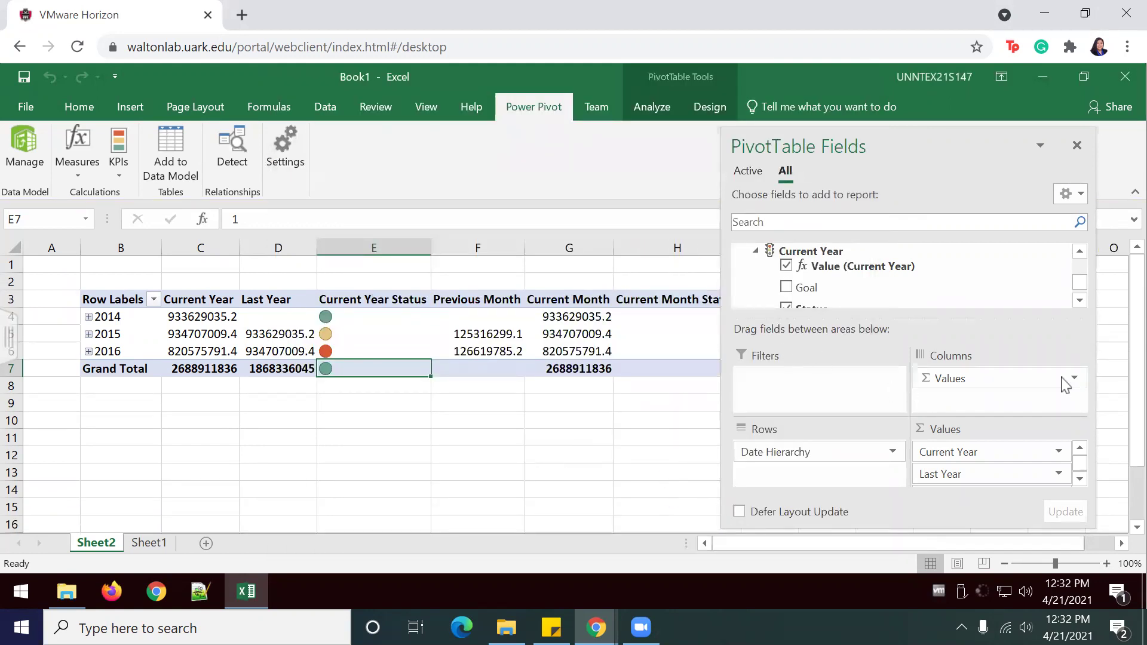
# Expand Current Month in PivotTable Fields so its Status stoplights show, and move the pane aside.
pyautogui.click(1080, 301)
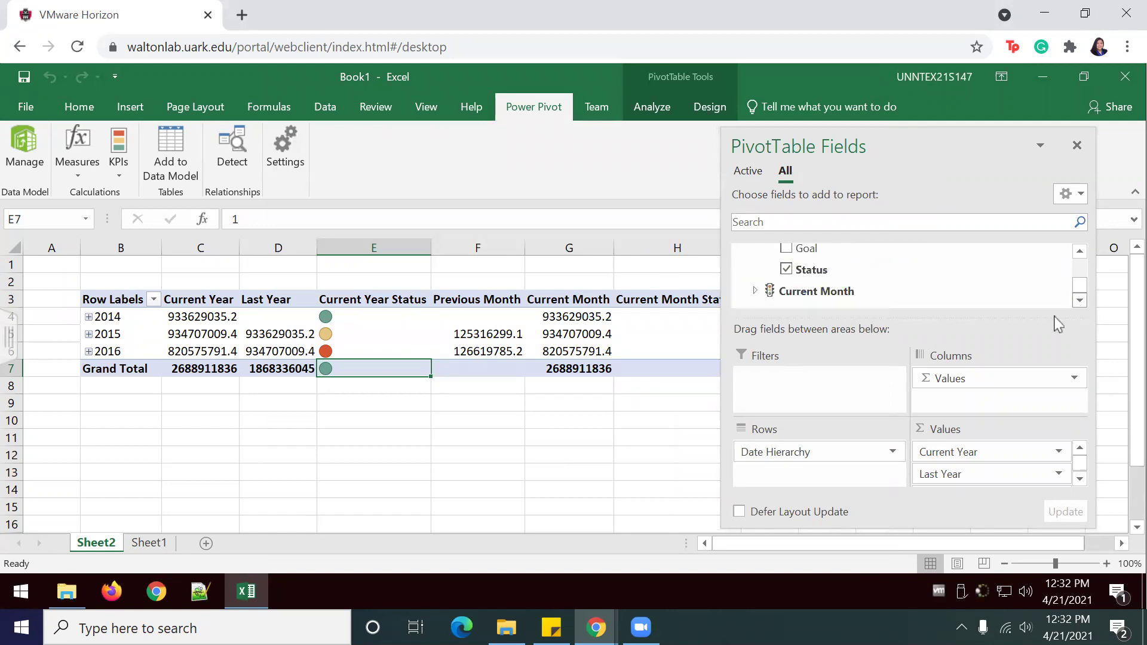
pyautogui.click(755, 291)
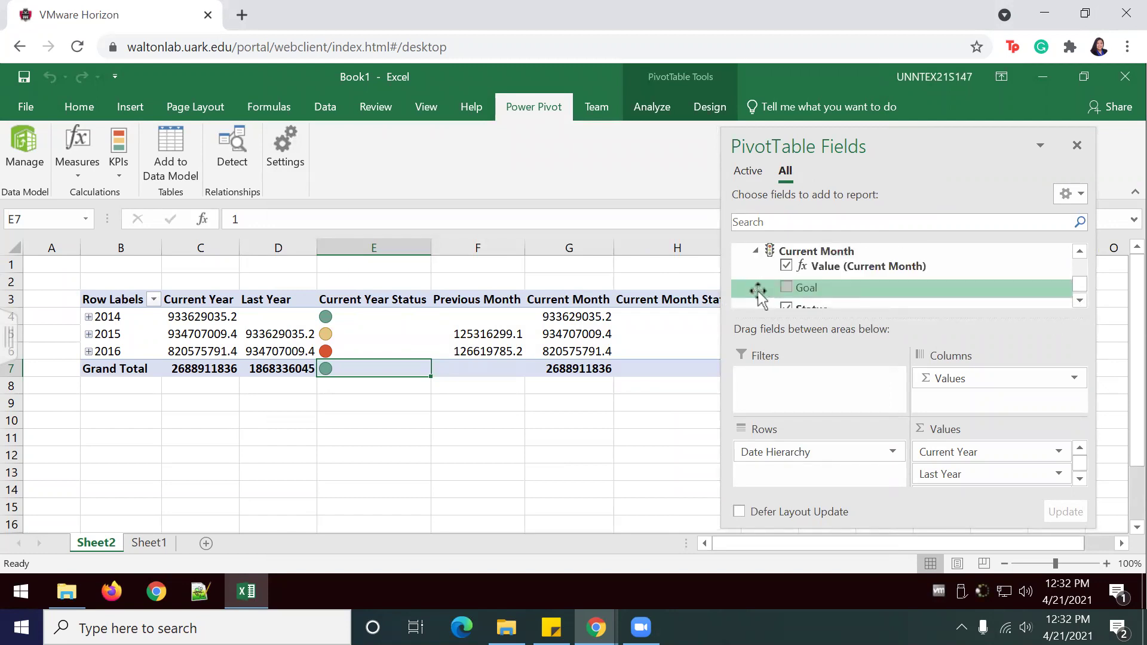
pyautogui.click(1079, 301)
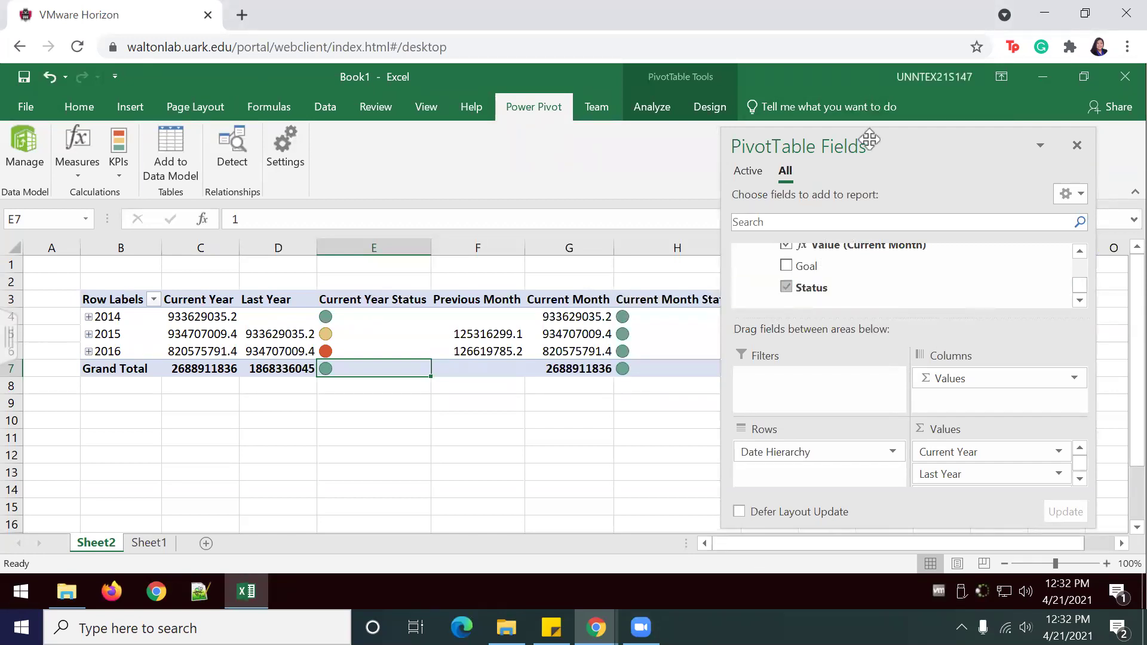
pyautogui.moveTo(867, 141)
pyautogui.mouseDown()
pyautogui.moveTo(1016, 140)
pyautogui.moveTo(860, 119)
pyautogui.mouseUp()
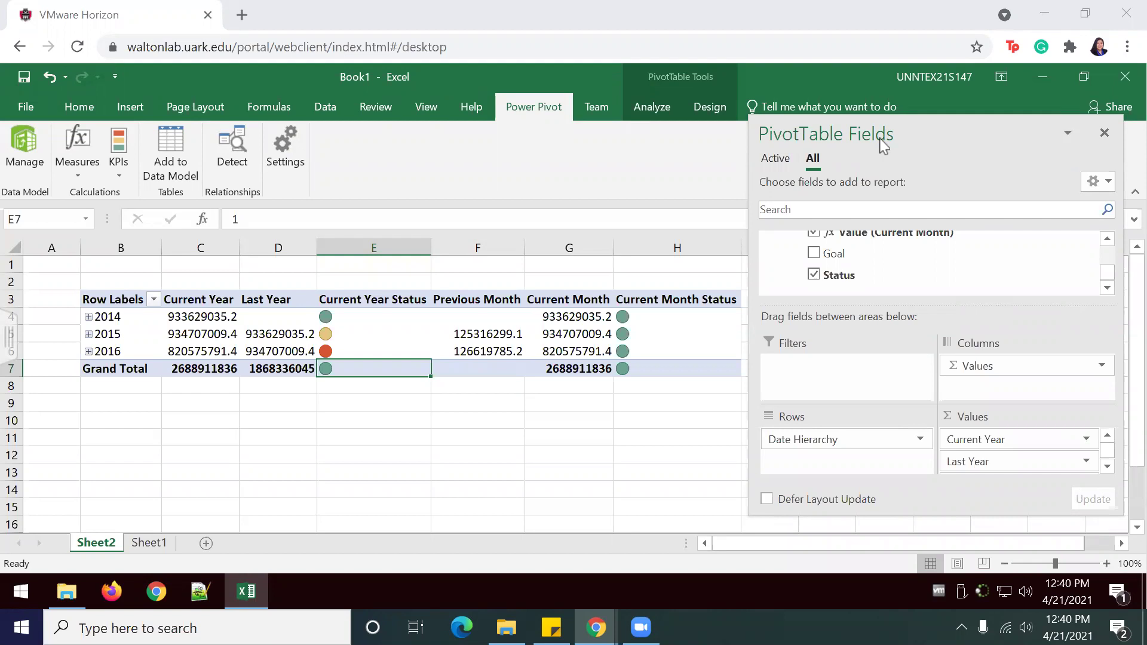
# Insert State and Store slicers and place them side by side right of the PivotTable.
pyautogui.click(641, 114)
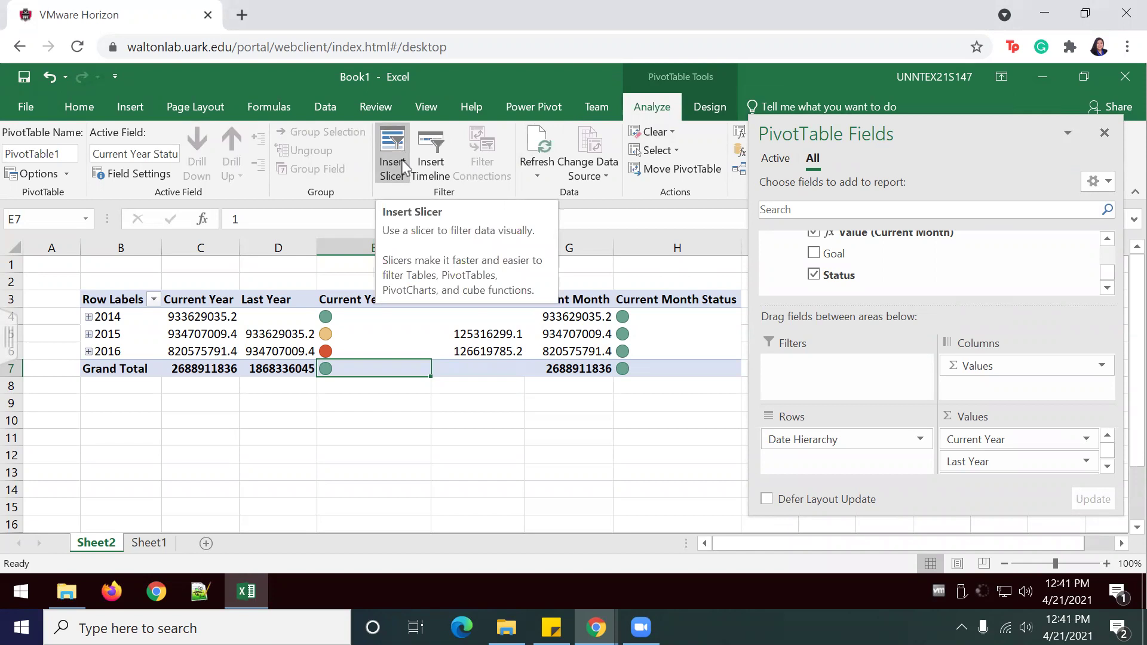
pyautogui.click(404, 174)
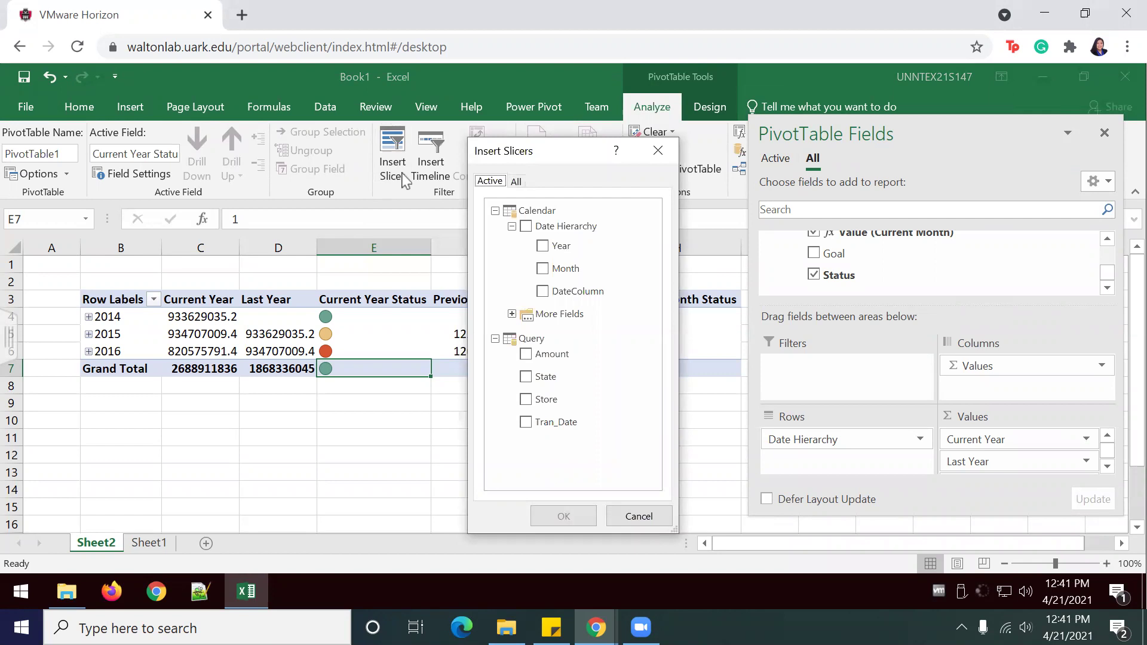
pyautogui.click(527, 378)
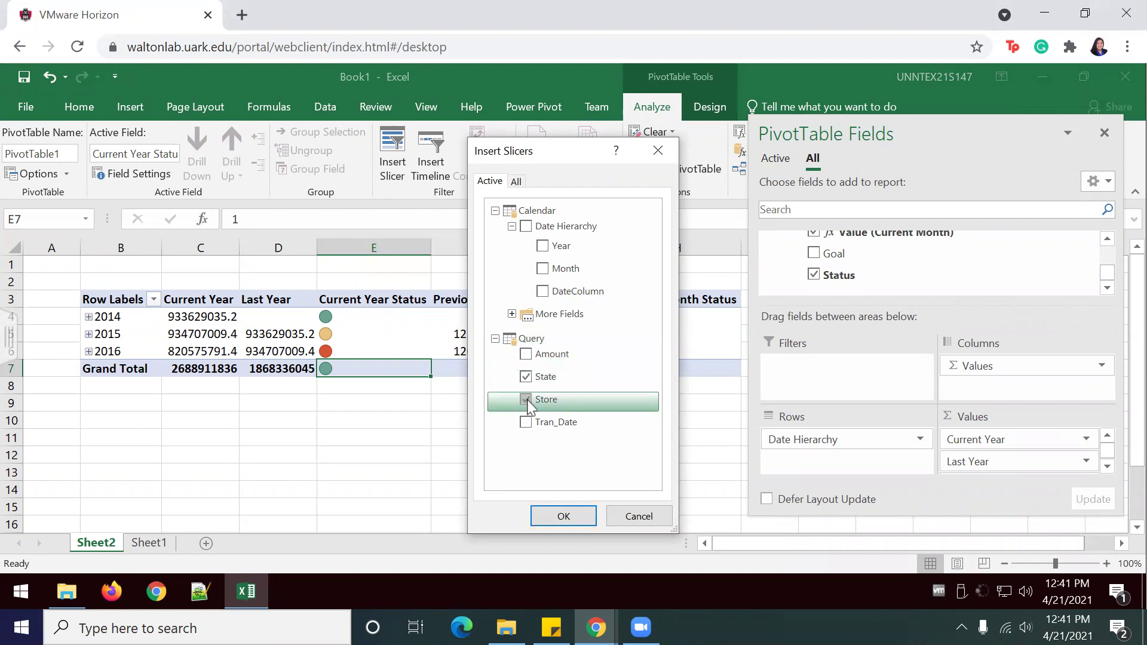
pyautogui.click(528, 402)
pyautogui.click(575, 517)
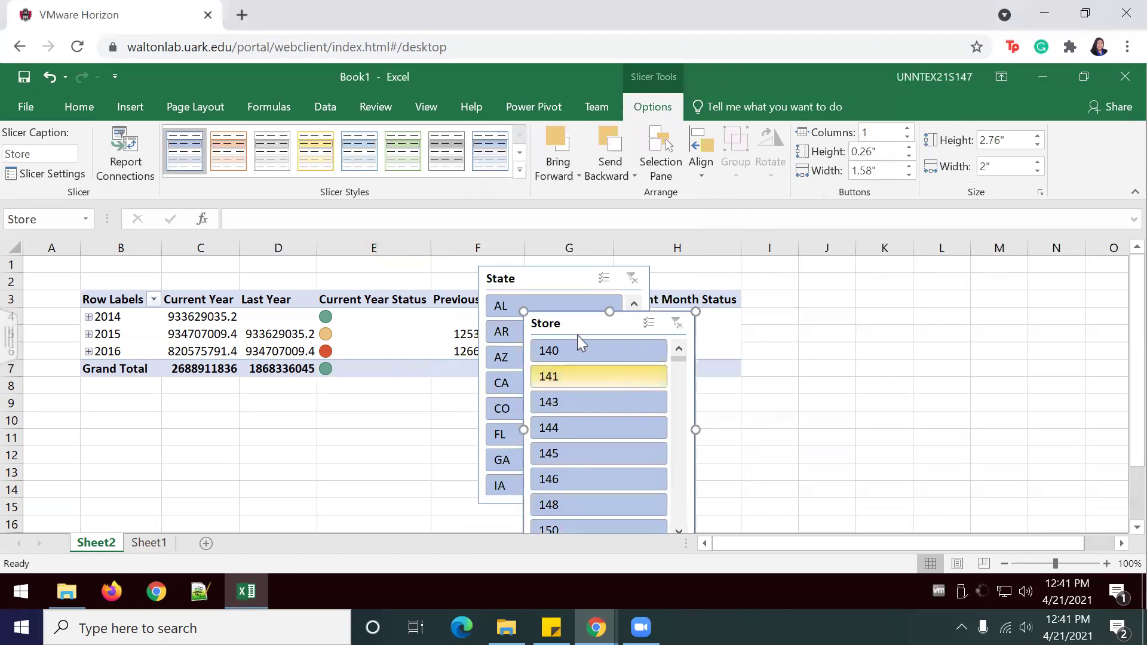
pyautogui.moveTo(575, 324); pyautogui.dragTo(992, 274)
pyautogui.moveTo(568, 289); pyautogui.dragTo(866, 286)
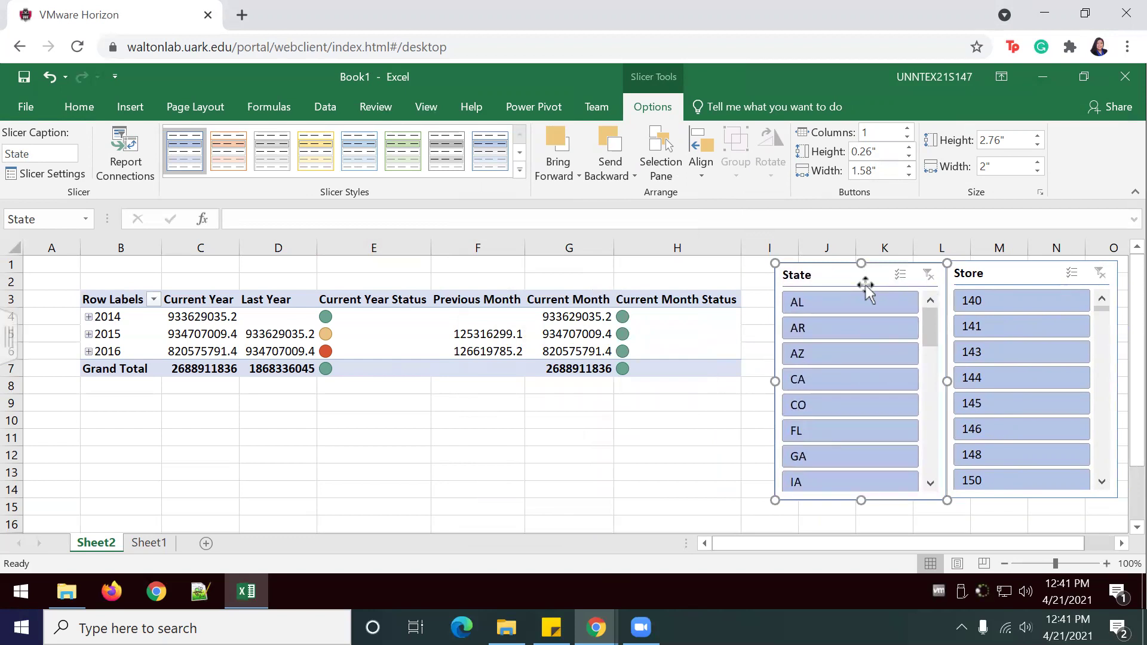
# Filter the State slicer to AR, then CA, FL and TX, finishing on U.
pyautogui.click(835, 338)
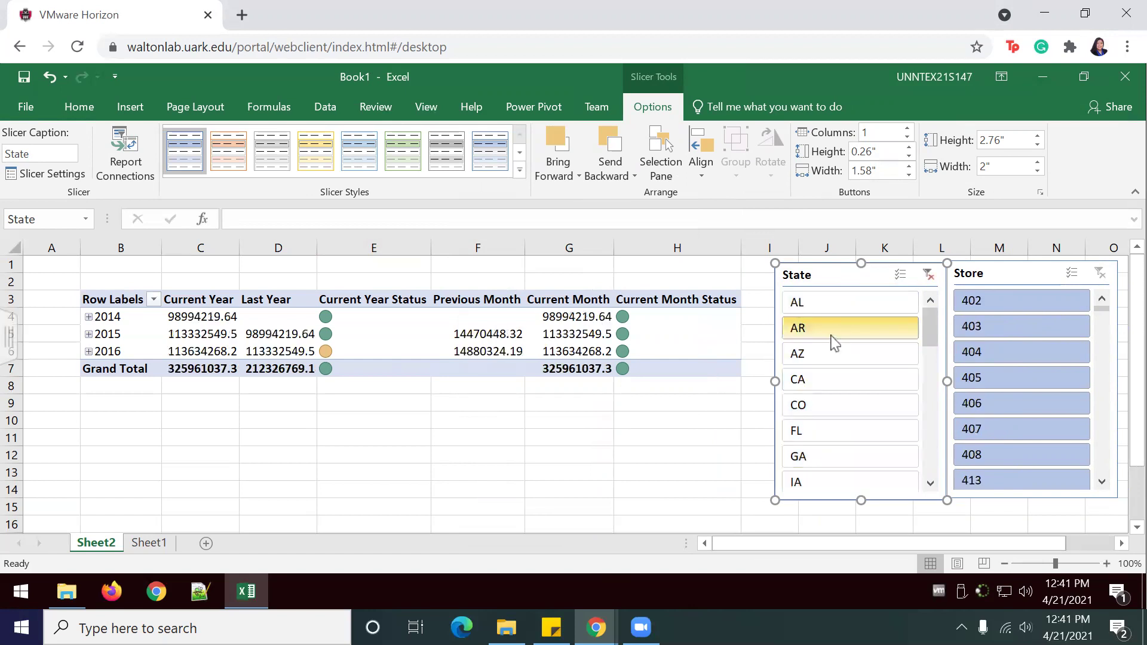
pyautogui.click(823, 382)
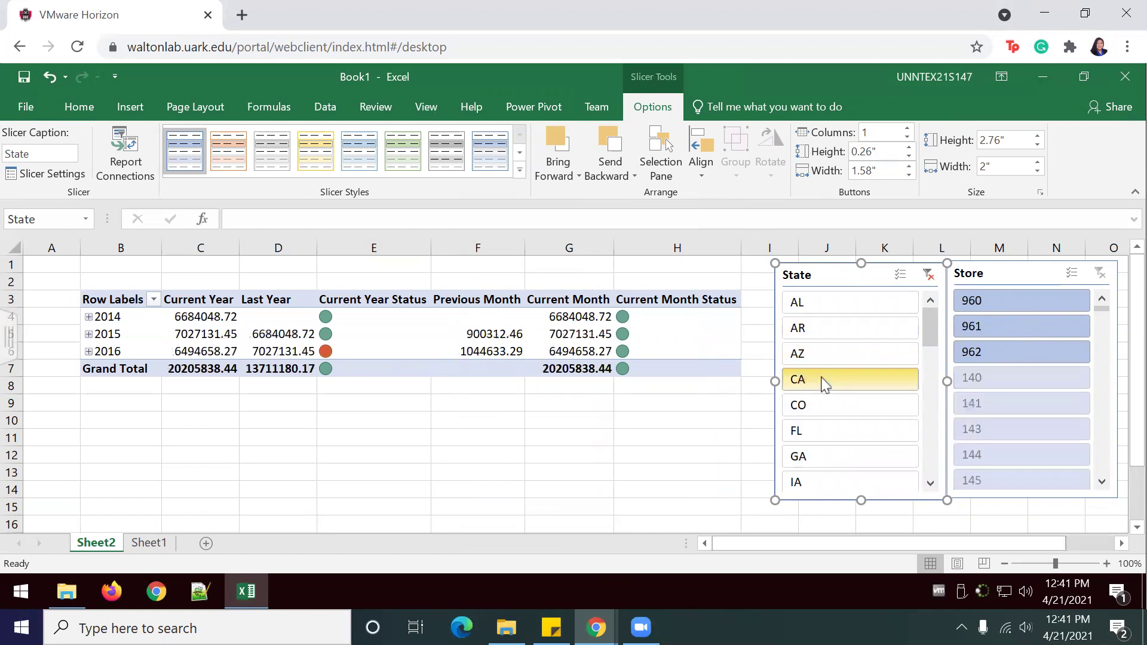
pyautogui.click(820, 431)
pyautogui.moveTo(935, 350); pyautogui.dragTo(935, 487)
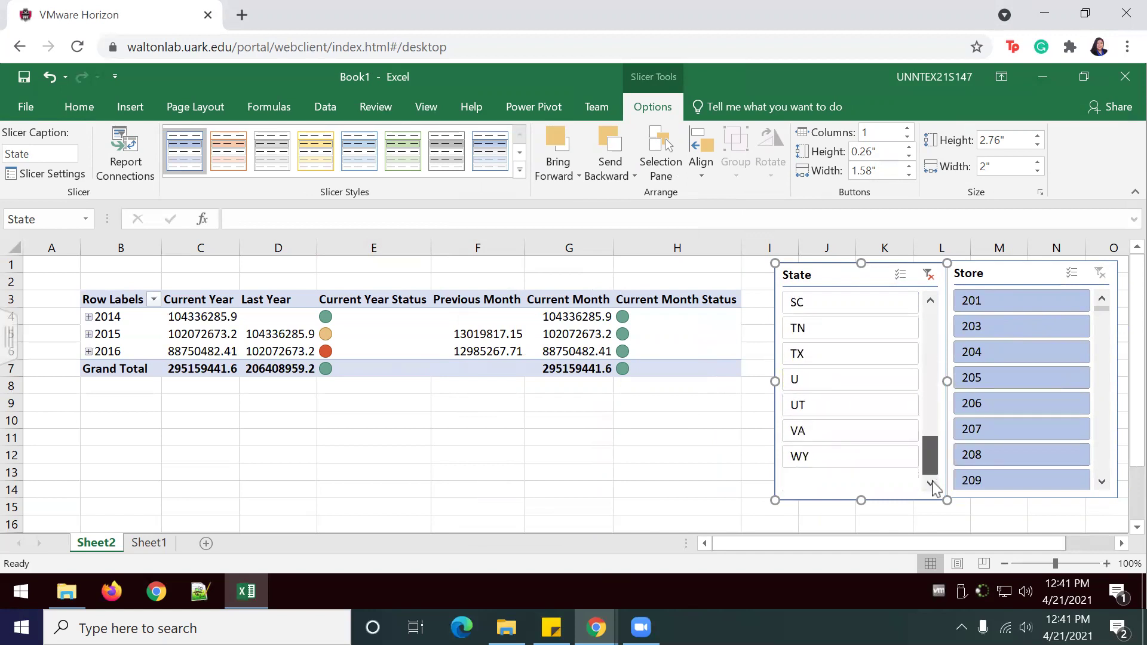
pyautogui.click(822, 363)
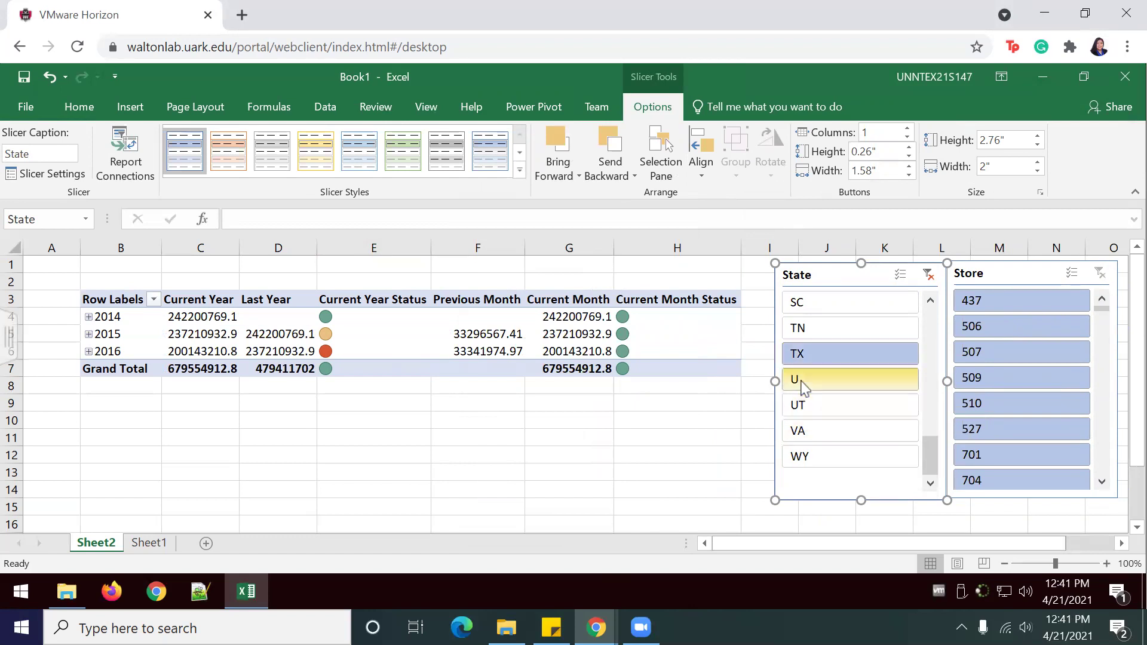
pyautogui.click(801, 382)
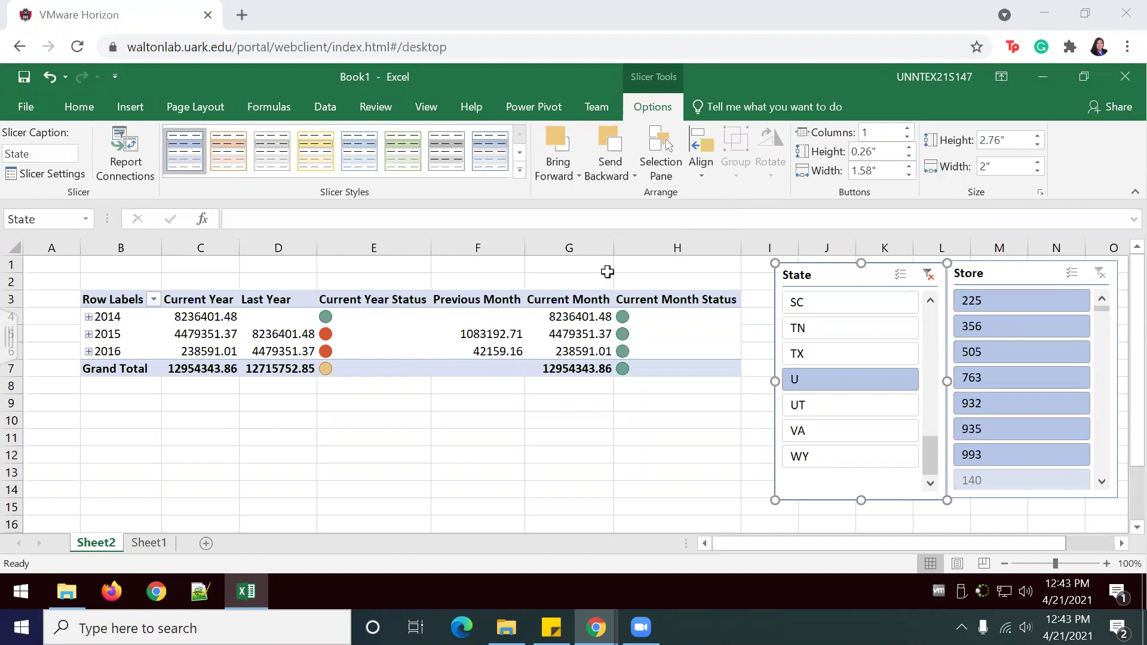
# Open the Power Pivot data model window and switch it to Diagram View.
pyautogui.click(541, 115)
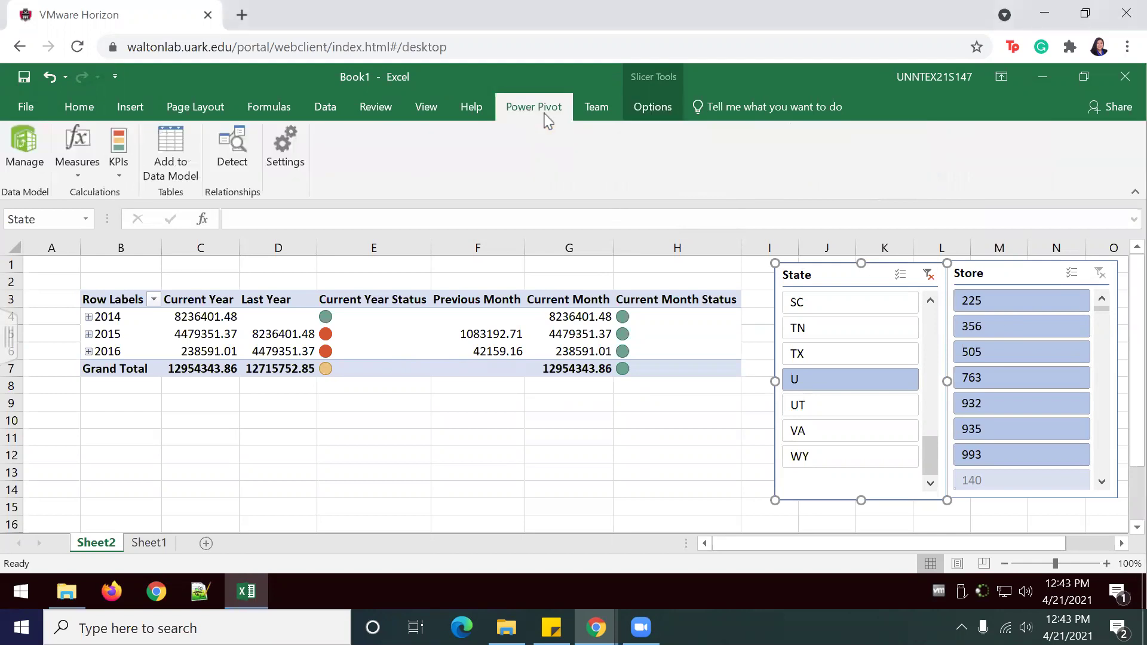
pyautogui.click(30, 152)
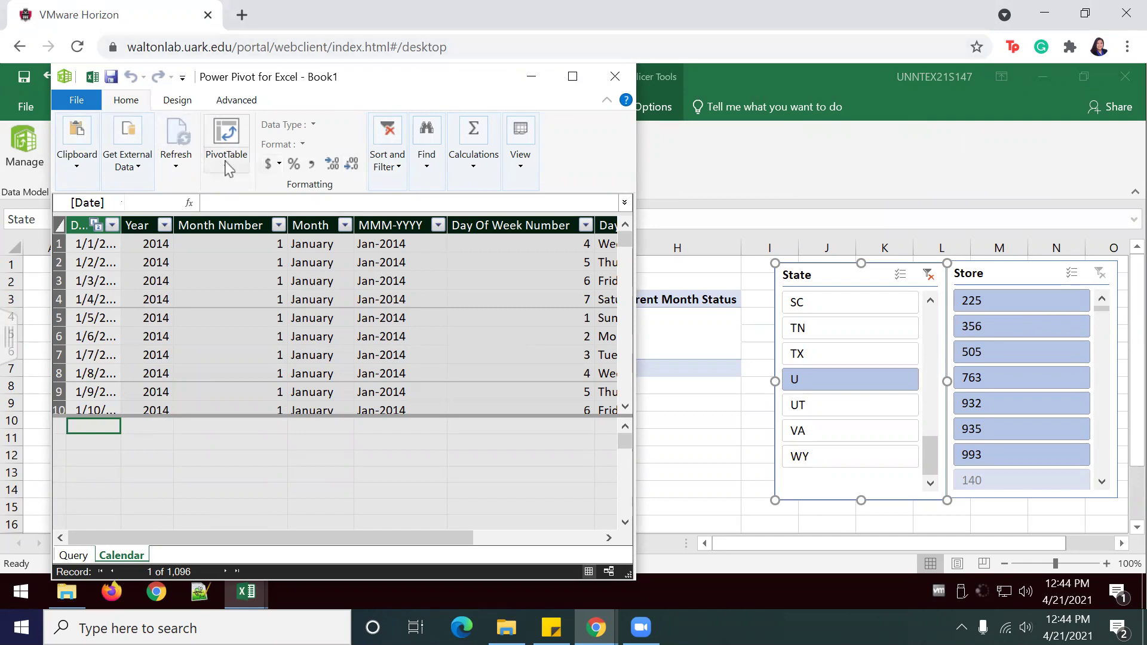
pyautogui.click(519, 174)
pyautogui.click(572, 241)
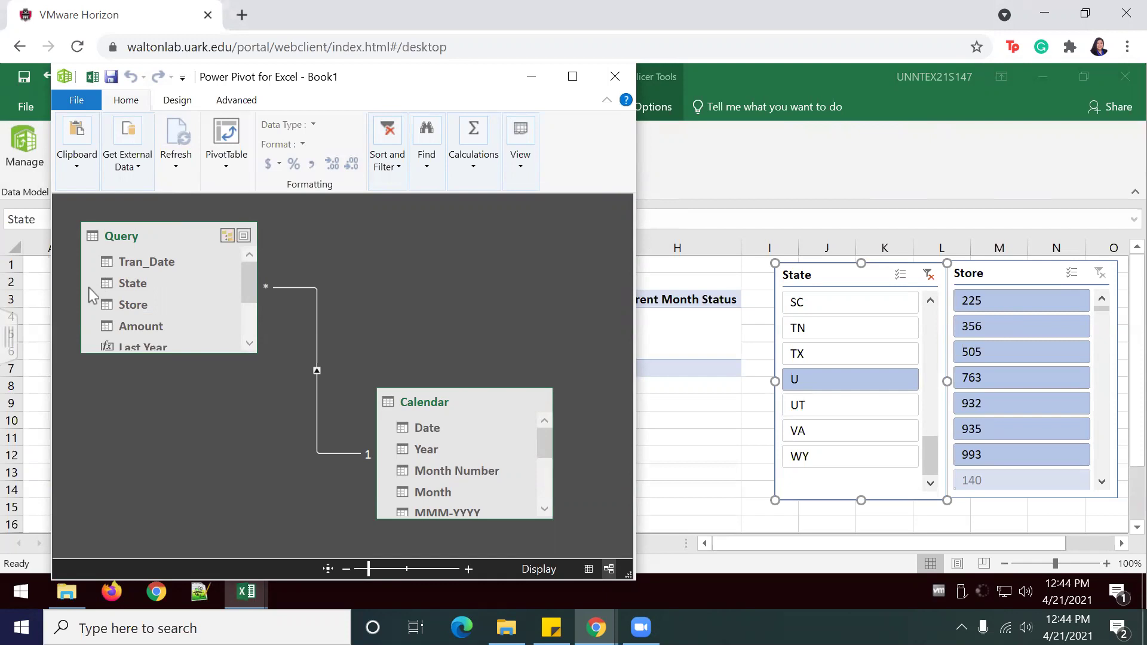
# Select the State field and add Store to the selection in the Query table.
pyautogui.moveTo(107, 291); pyautogui.dragTo(115, 317)
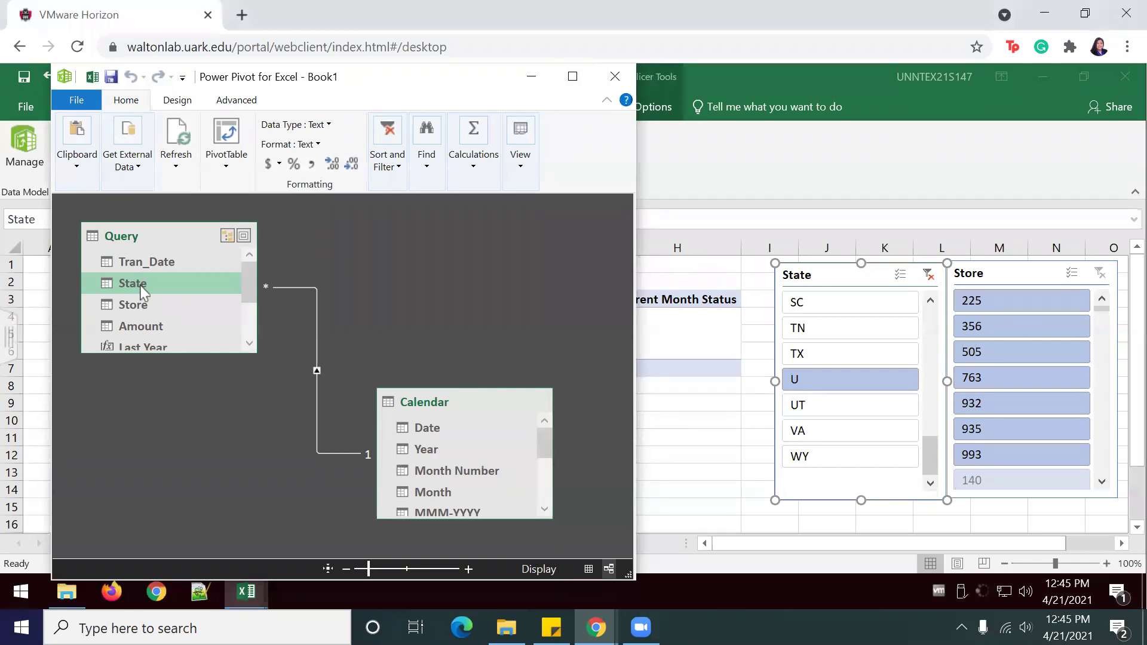
pyautogui.keyDown('ctrl'); pyautogui.click(142, 307); pyautogui.keyUp('ctrl')
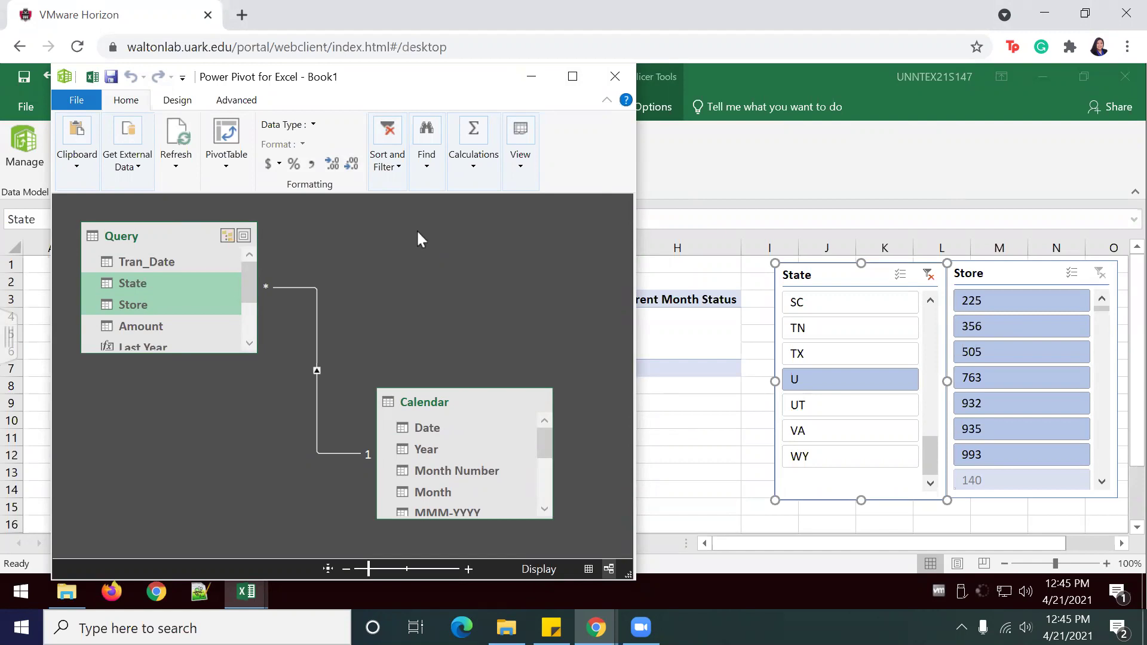
# Create a hierarchy from the selected State and Store fields.
pyautogui.rightClick(206, 297)
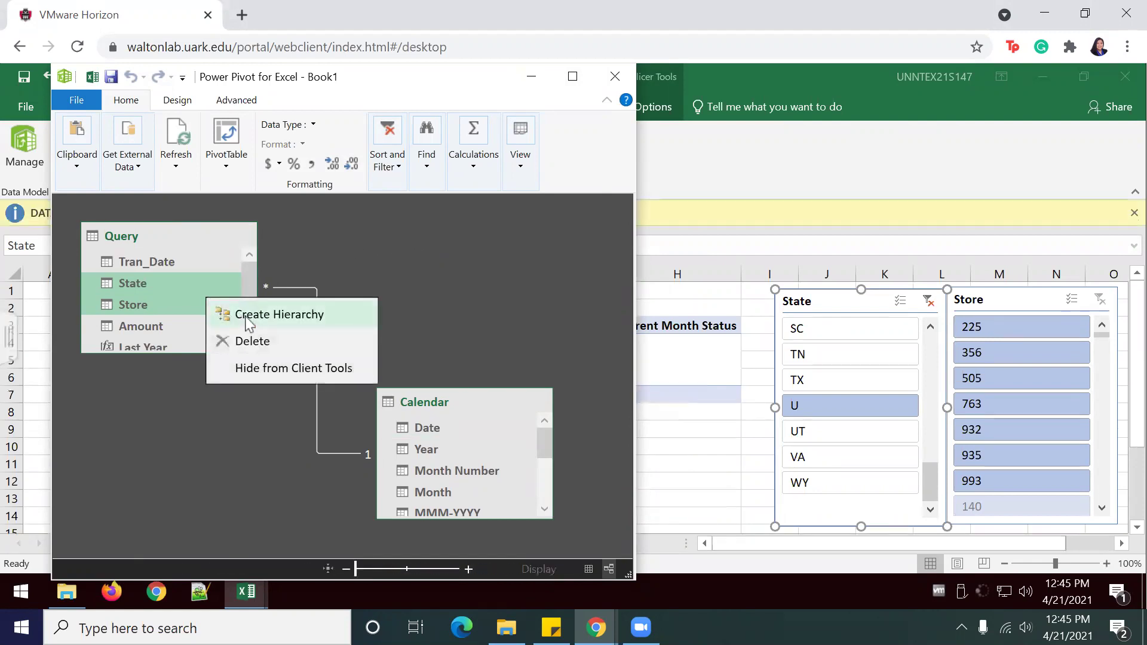
pyautogui.click(247, 317)
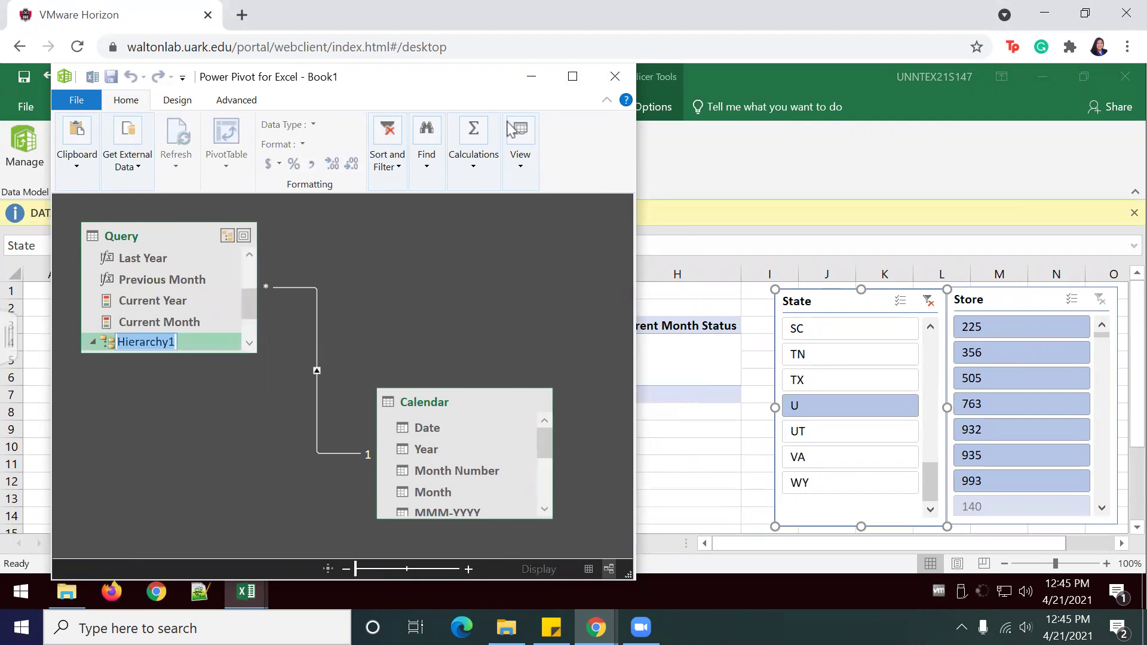
pyautogui.press('Return')
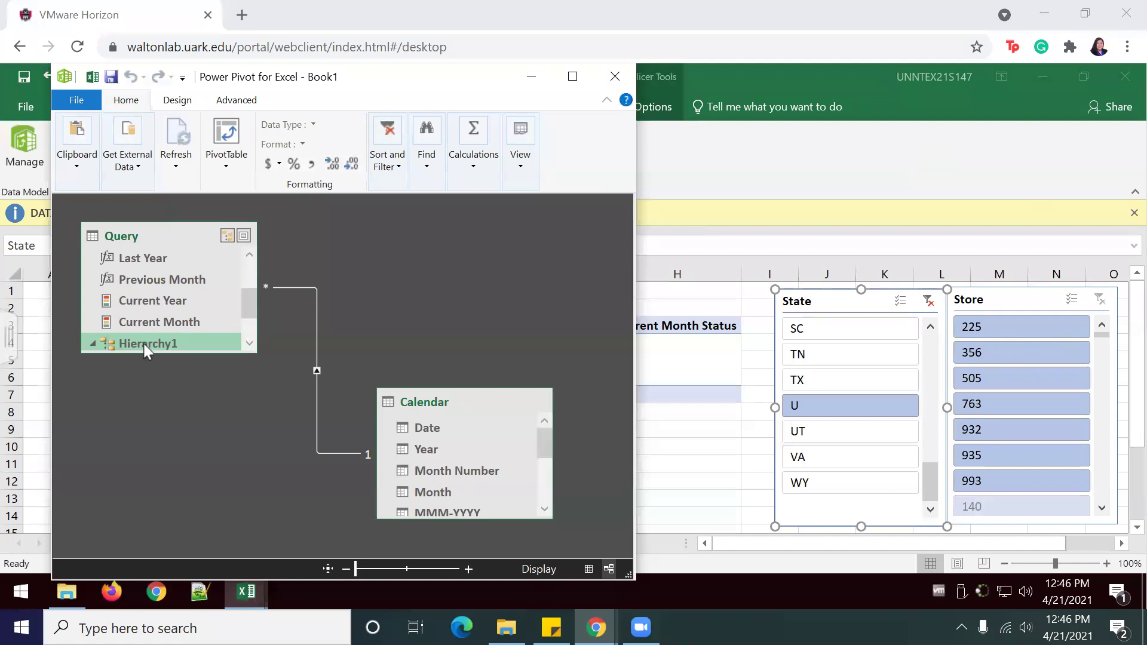
# Rename Hierarchy1 to 'Store and State Hierarchy'.
pyautogui.click(195, 389)
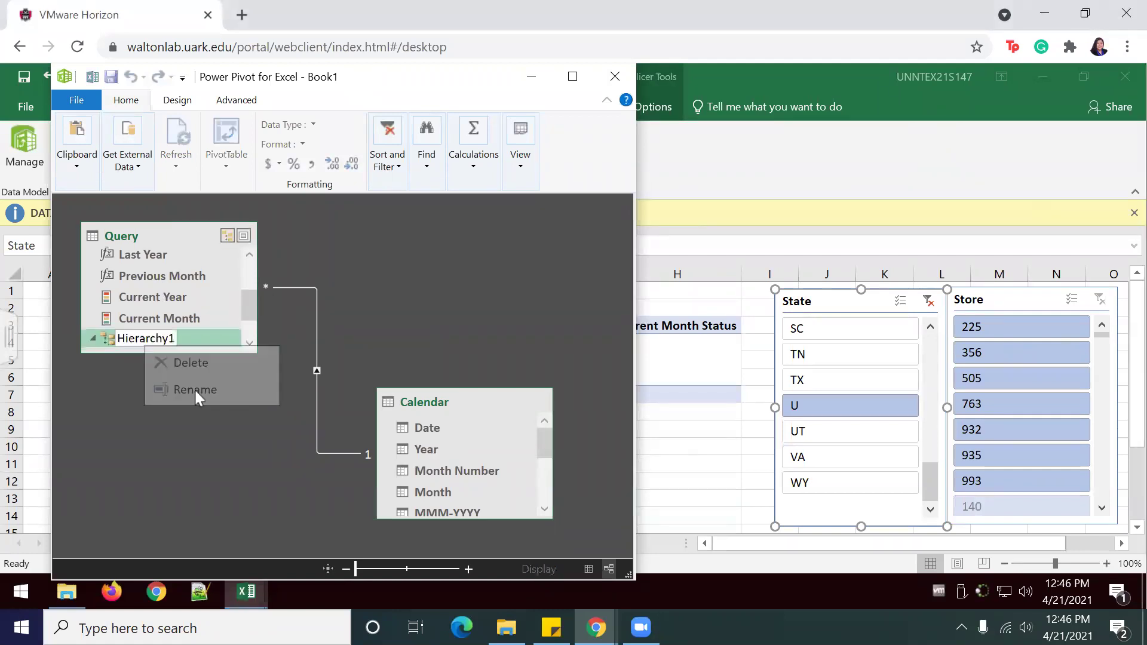
pyautogui.write('sOTE A')
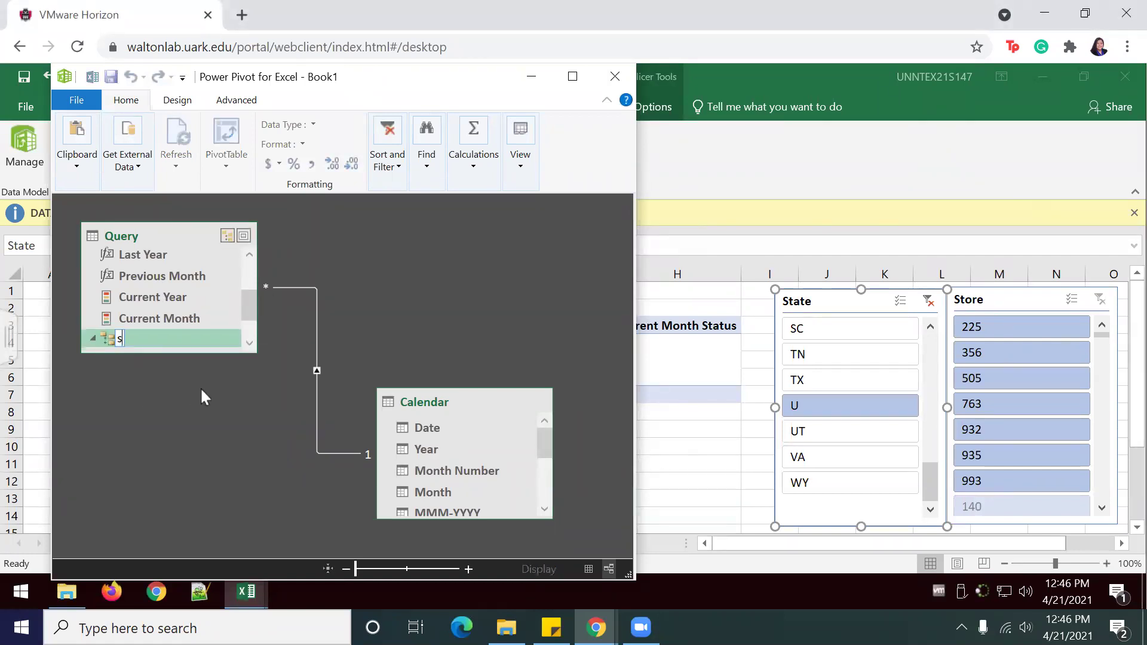
pyautogui.press('BackSpace')
pyautogui.press('BackSpace')
pyautogui.press('BackSpace')
pyautogui.press('BackSpace')
pyautogui.press('BackSpace')
pyautogui.press('BackSpace')
pyautogui.write('Store an')
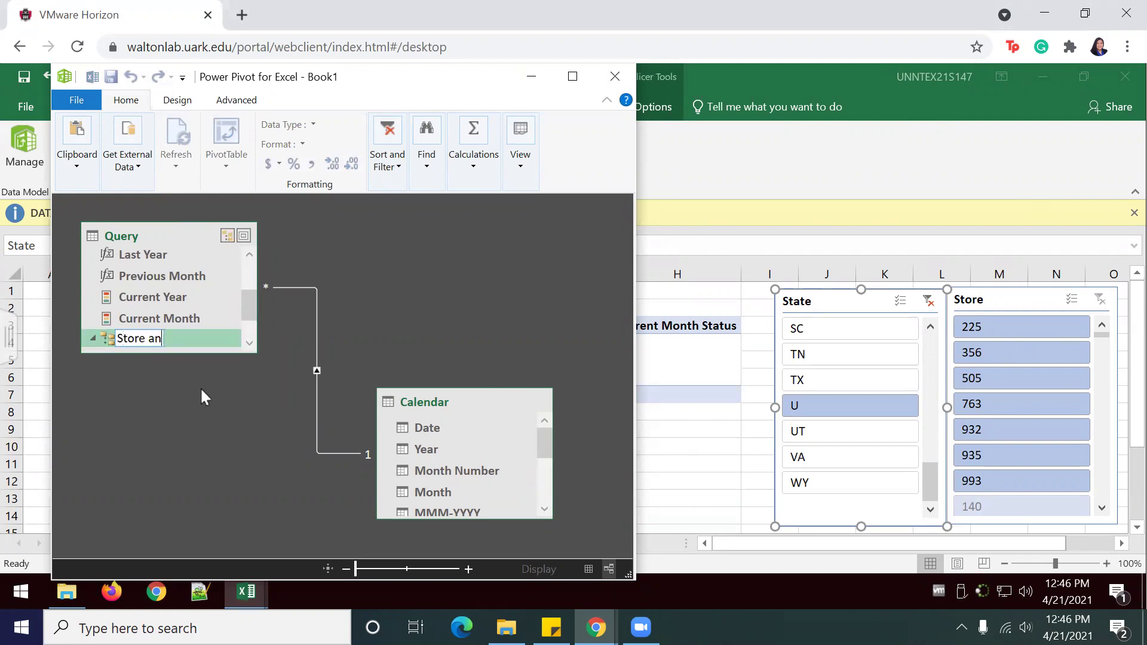
pyautogui.write('d State Hie')
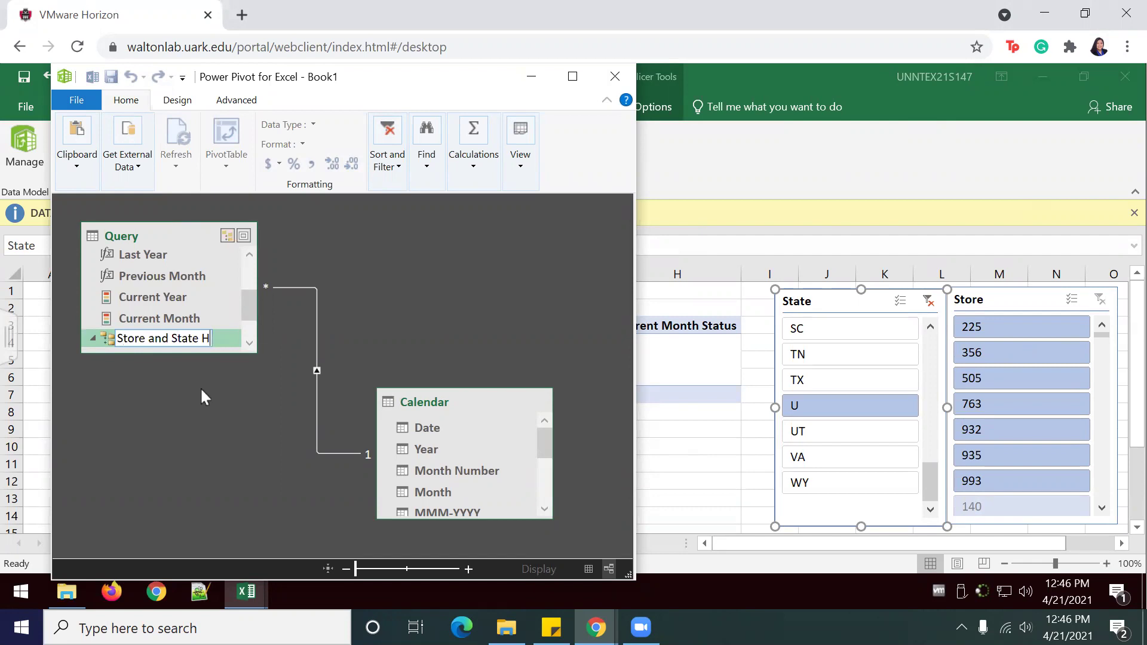
pyautogui.press('BackSpace')
pyautogui.press('BackSpace')
pyautogui.write('ierarchy')
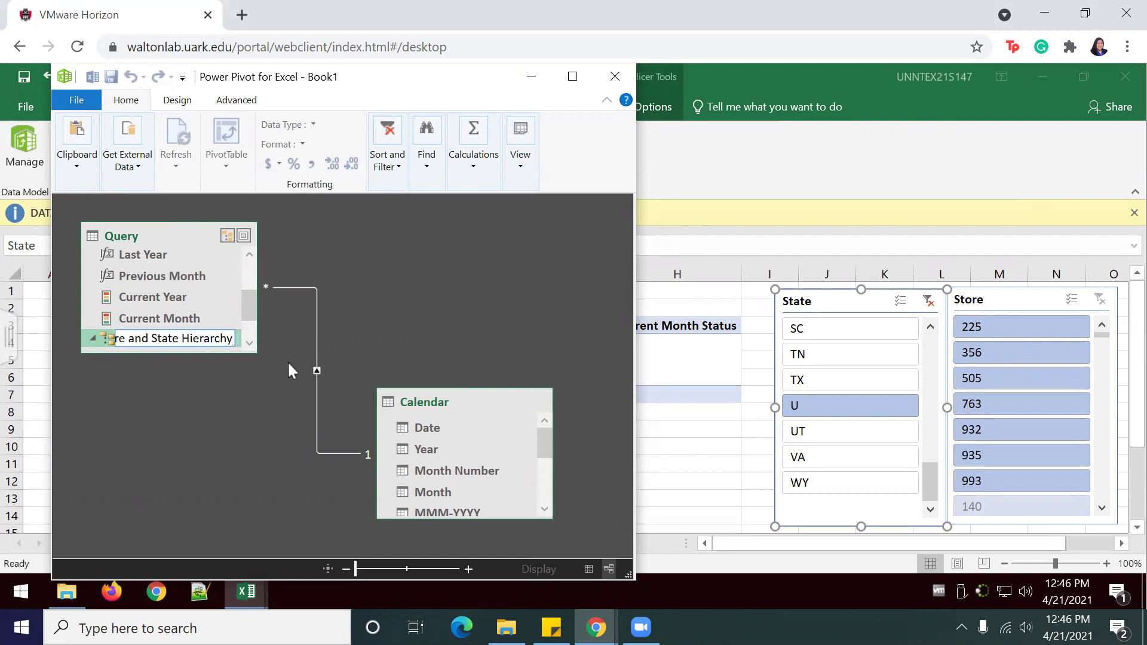
pyautogui.click(409, 341)
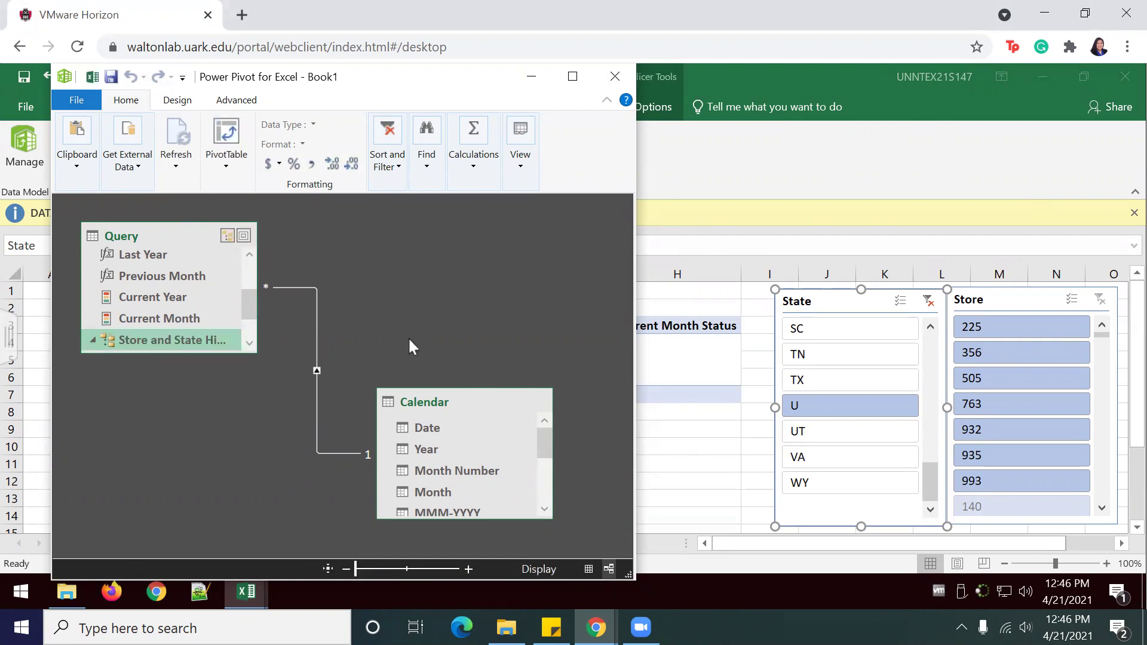
# Save from the Power Pivot window, then cancel the Save As dialog.
pyautogui.click(111, 79)
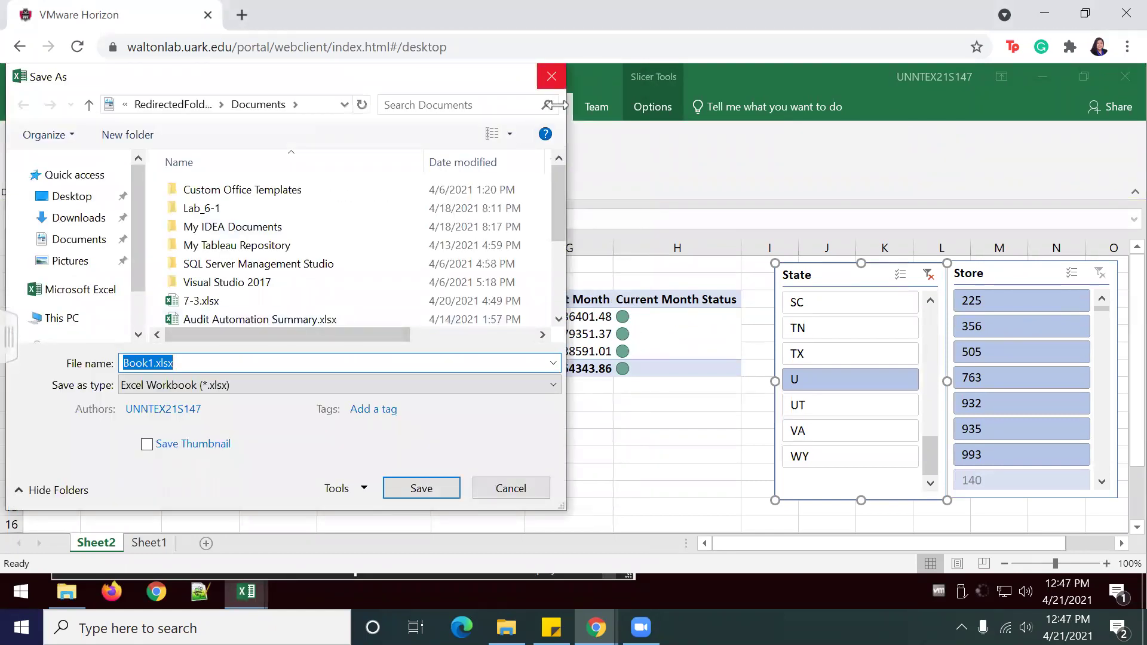
pyautogui.press('Escape')
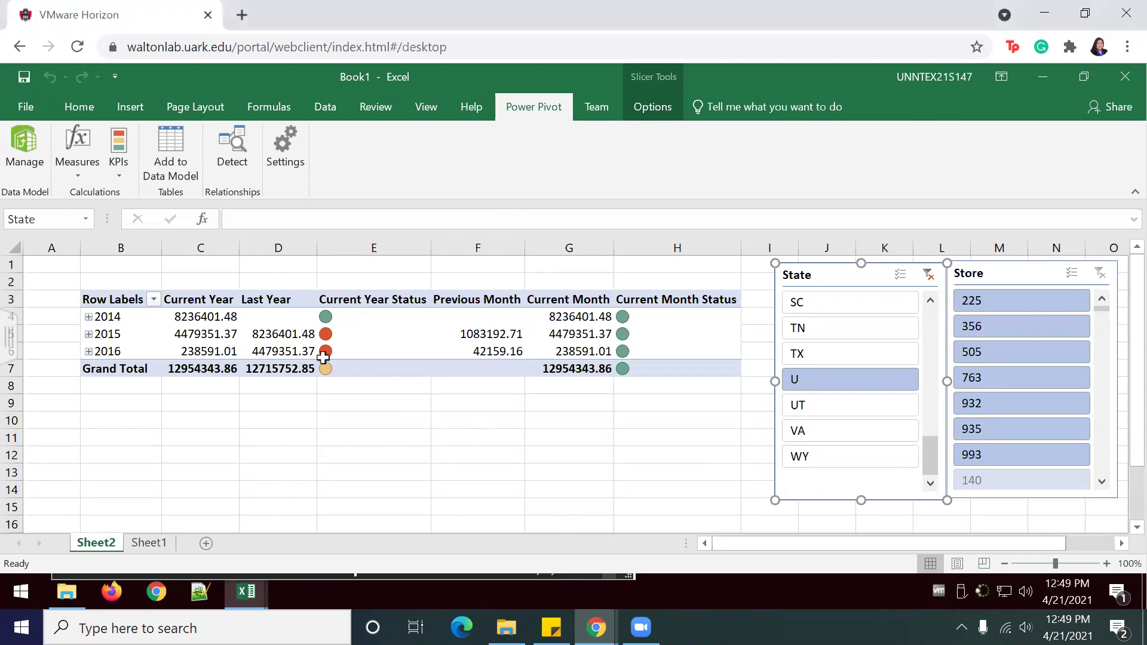
# Show the PivotTable field list, move and enlarge it clear of the slicers, and filter to one store.
pyautogui.click(367, 365)
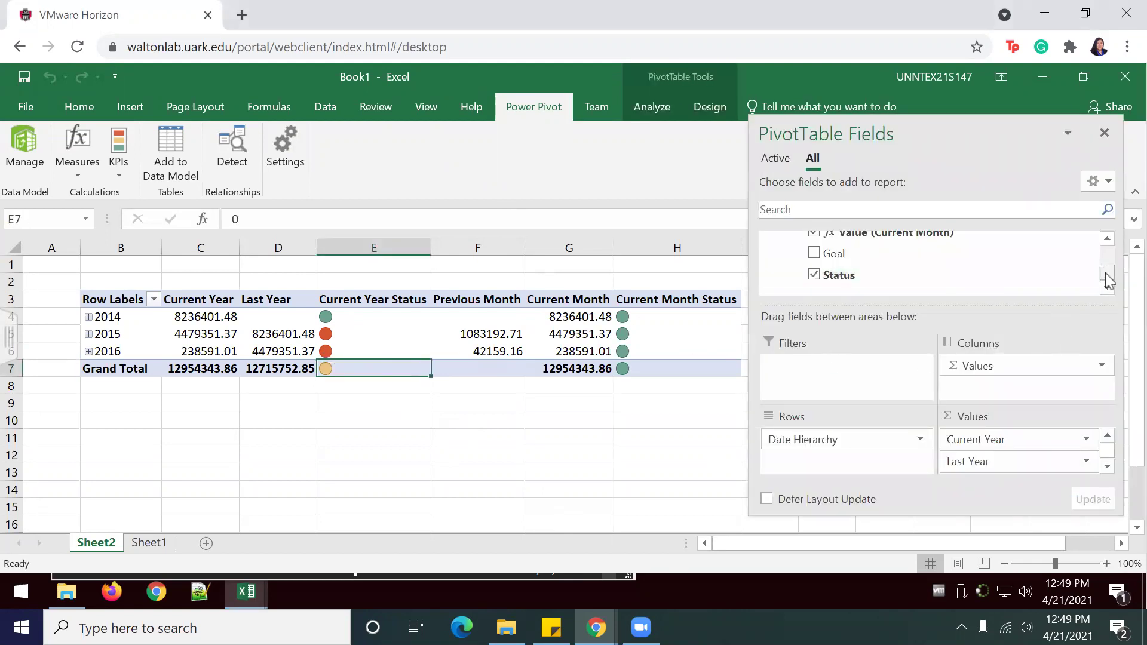
pyautogui.moveTo(1106, 278); pyautogui.dragTo(1106, 251)
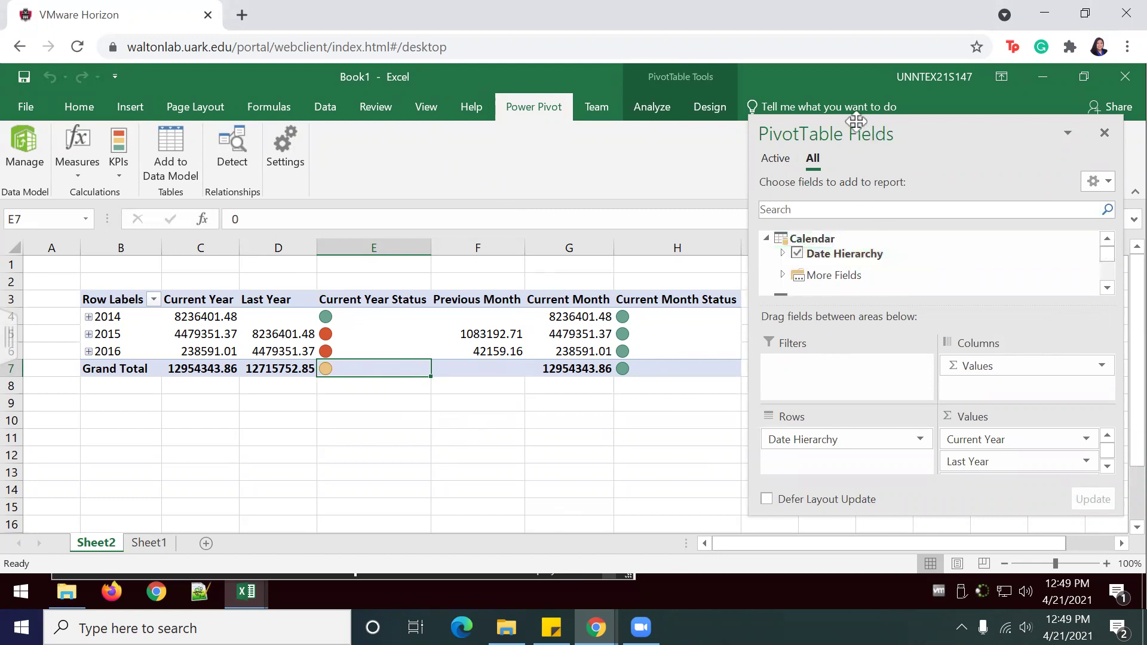
pyautogui.moveTo(856, 121); pyautogui.dragTo(768, 64)
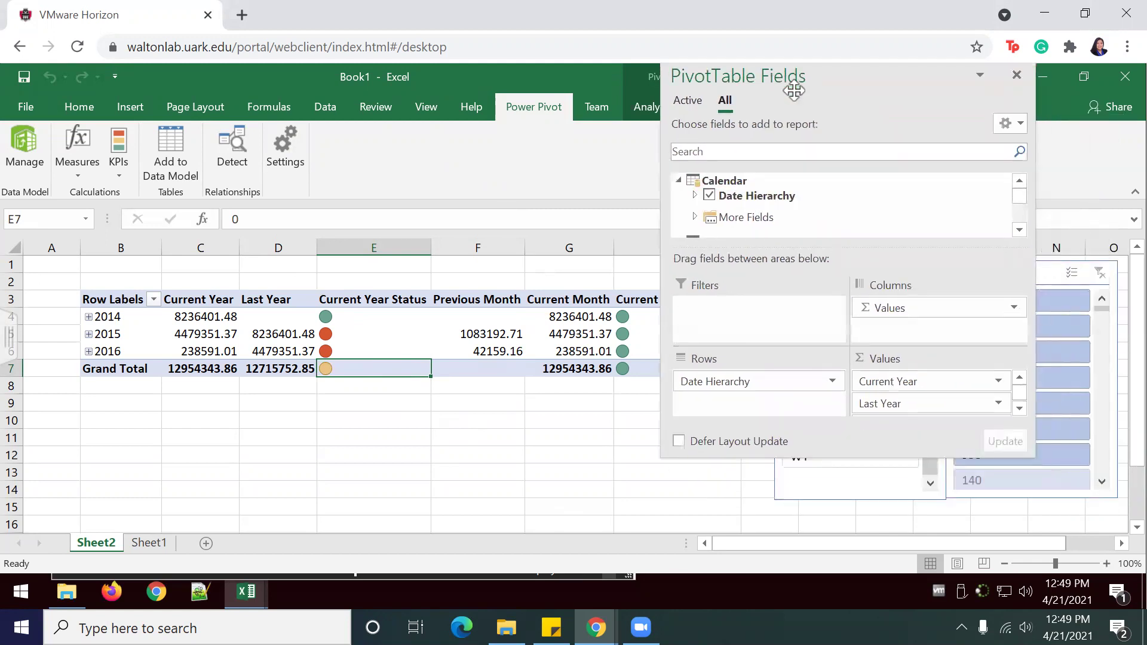
pyautogui.click(1028, 455)
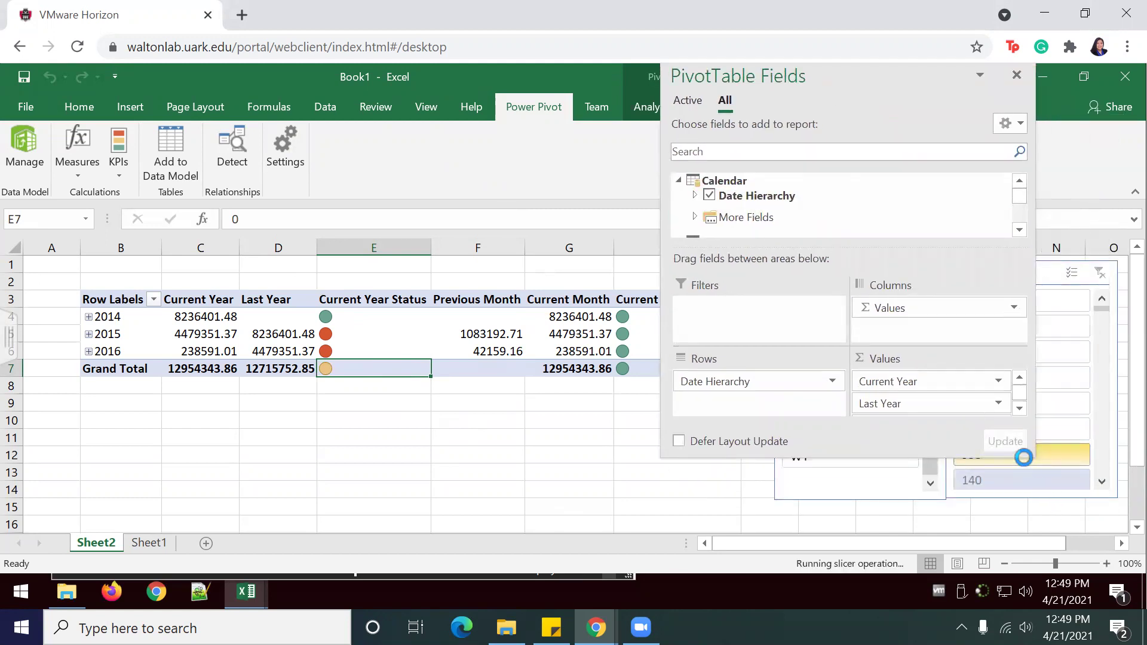
pyautogui.moveTo(1042, 469); pyautogui.dragTo(1083, 548)
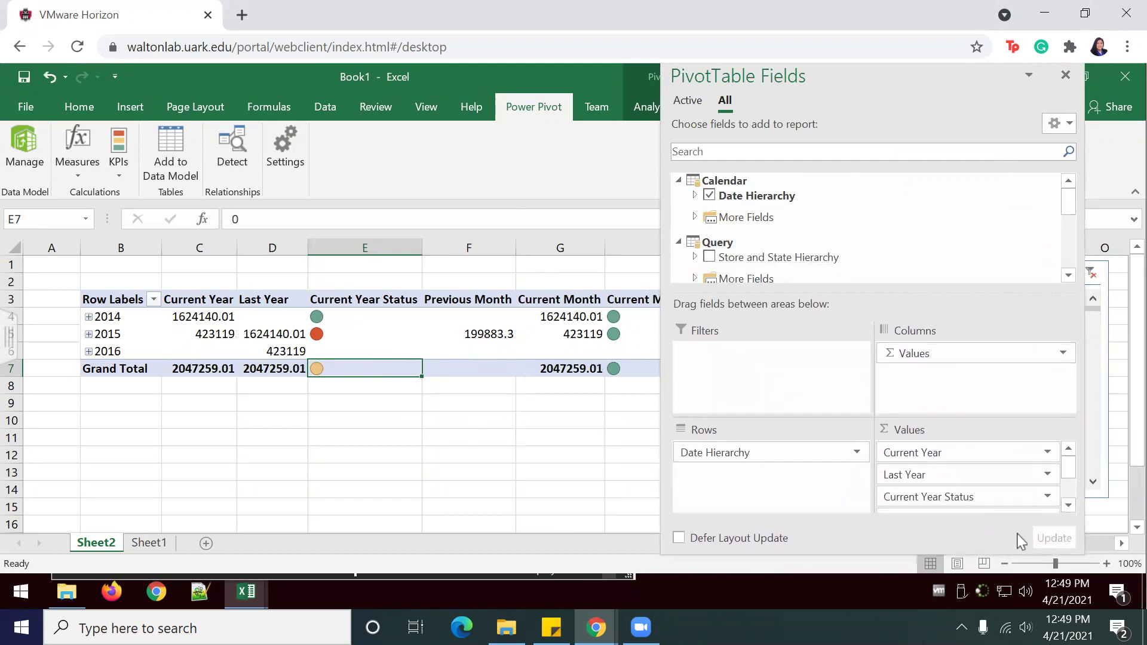
# Add Store and State Hierarchy to the rows above Date Hierarchy, then filter to UT stores.
pyautogui.click(709, 257)
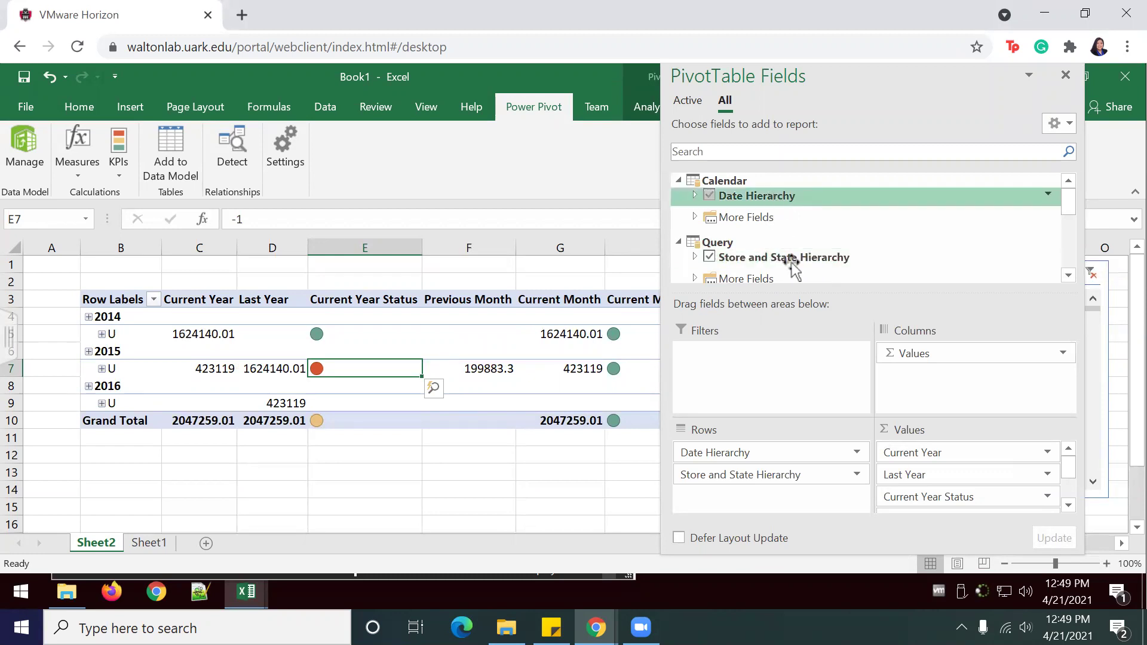
pyautogui.moveTo(776, 257)
pyautogui.mouseDown()
pyautogui.moveTo(777, 532)
pyautogui.moveTo(769, 325)
pyautogui.moveTo(784, 253)
pyautogui.moveTo(751, 450)
pyautogui.moveTo(758, 476)
pyautogui.moveTo(776, 473)
pyautogui.moveTo(771, 466)
pyautogui.mouseUp()
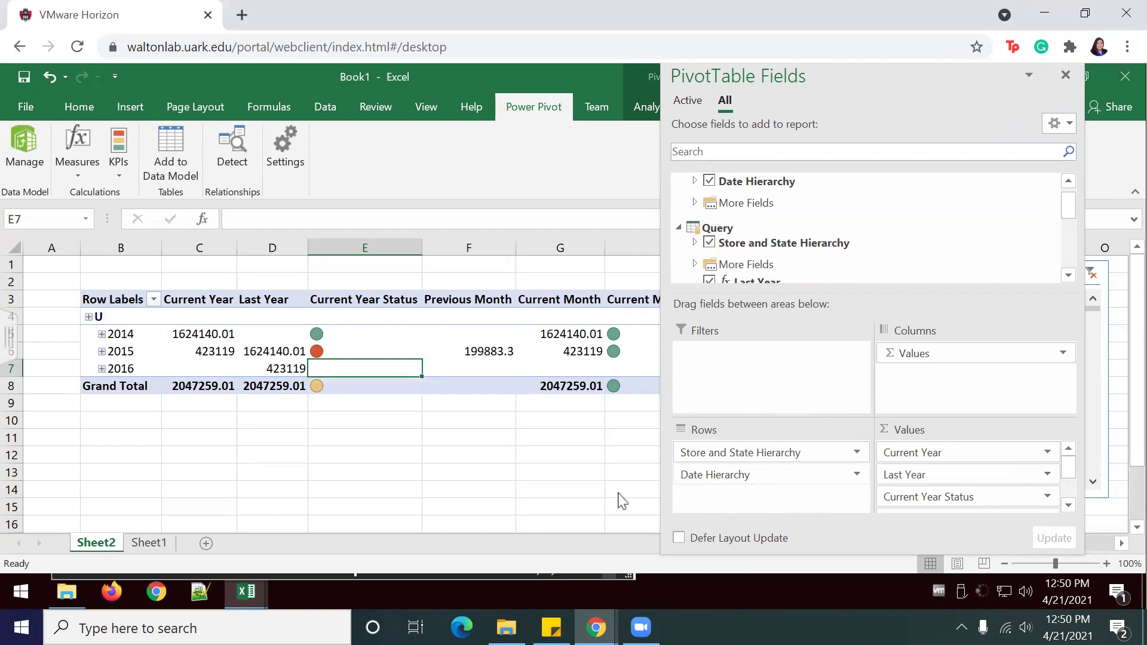
pyautogui.click(508, 469)
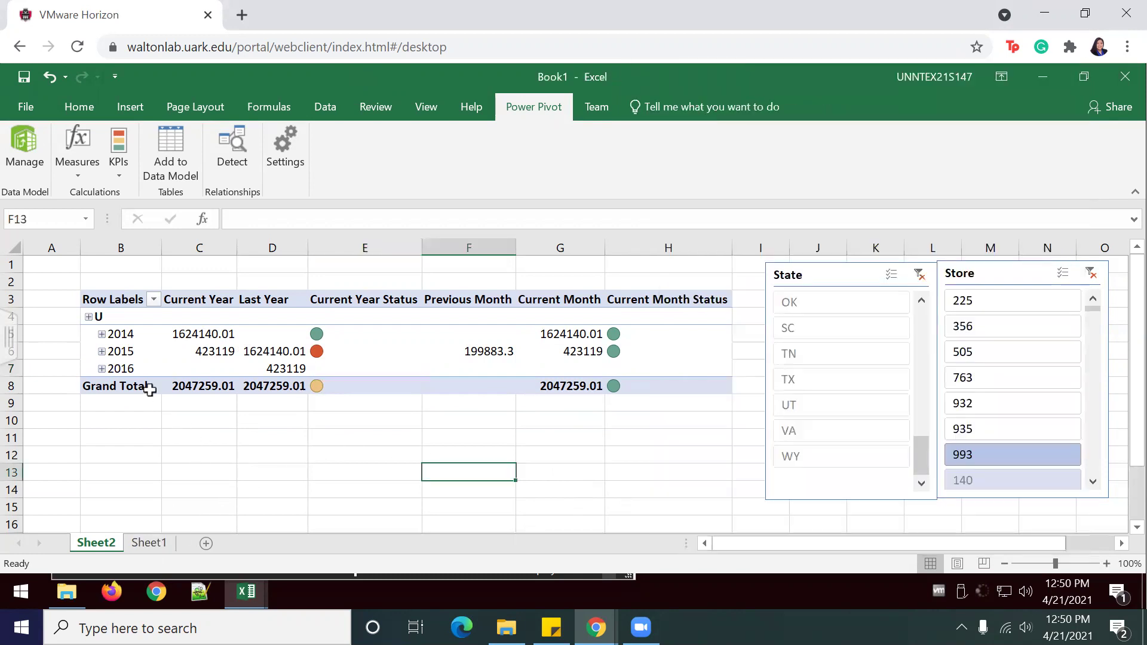
pyautogui.click(821, 409)
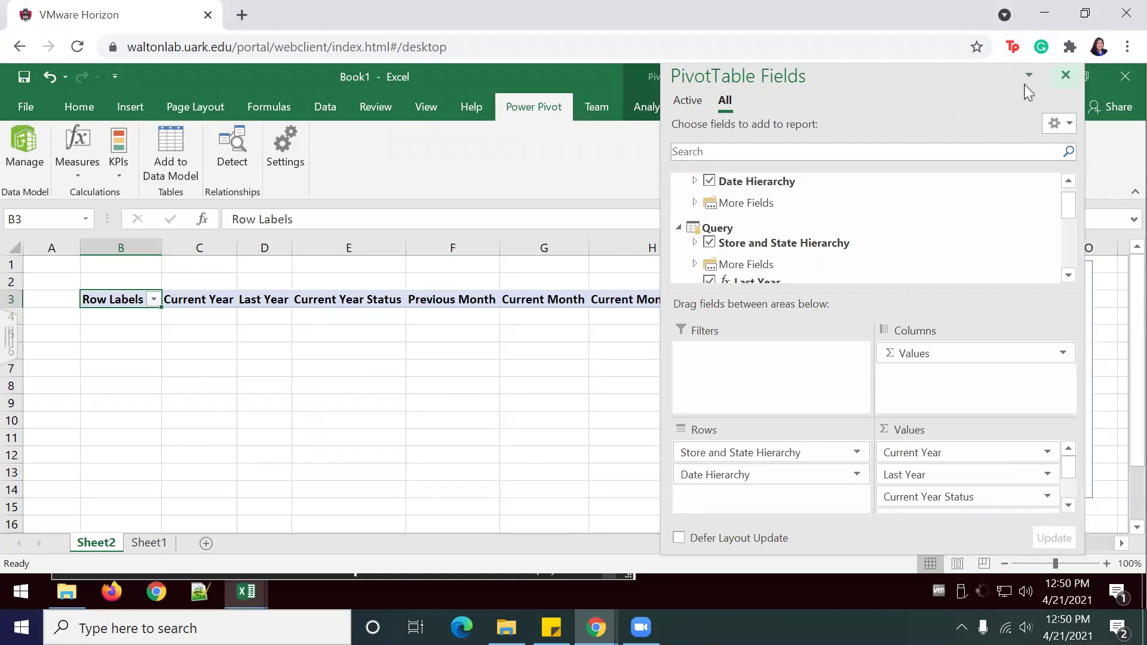
# Filter the pivot to TX, then clear the State slicer filter so every state shows.
pyautogui.moveTo(929, 113); pyautogui.dragTo(447, 264)
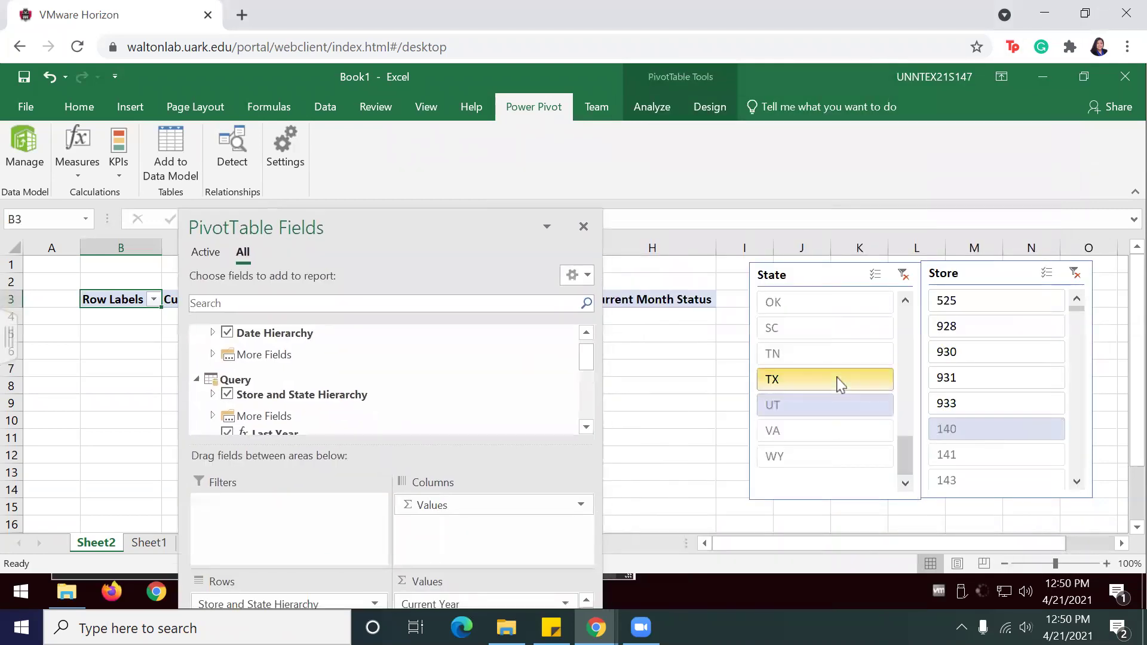
pyautogui.click(840, 384)
pyautogui.moveTo(558, 228); pyautogui.dragTo(873, 141)
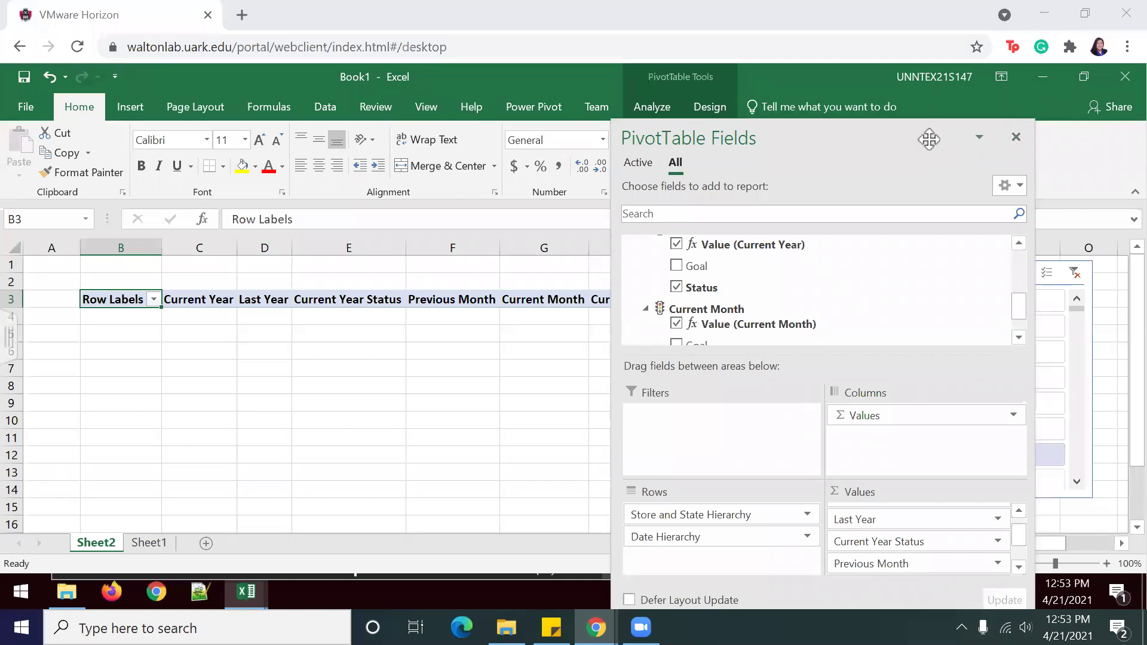
pyautogui.moveTo(929, 139); pyautogui.dragTo(516, 217)
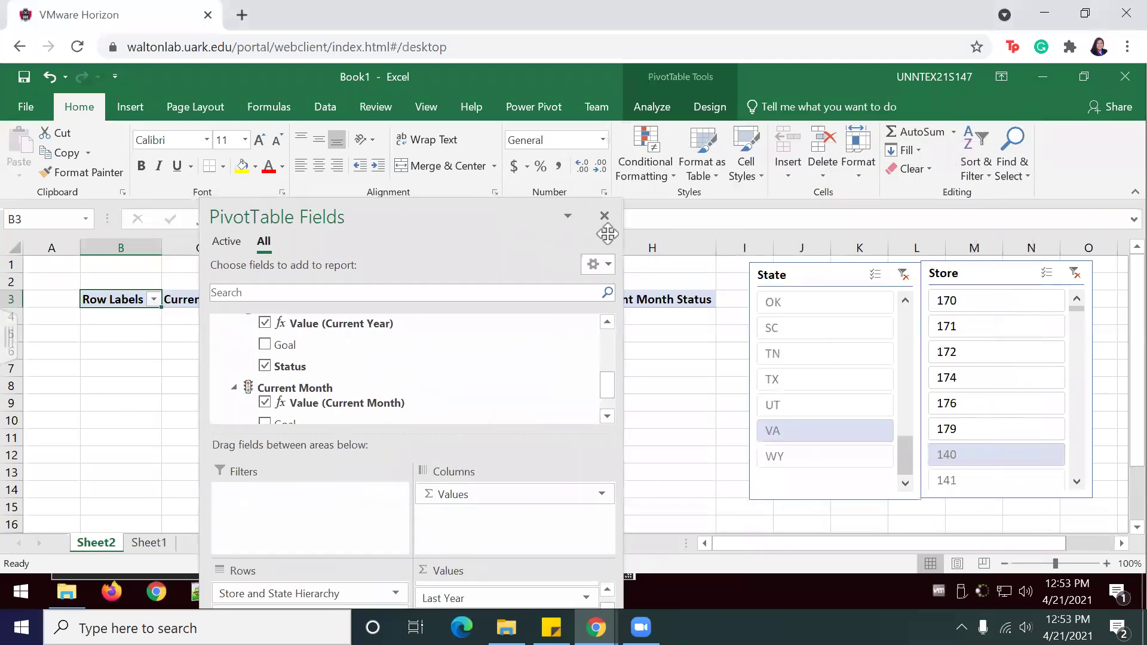
pyautogui.click(901, 276)
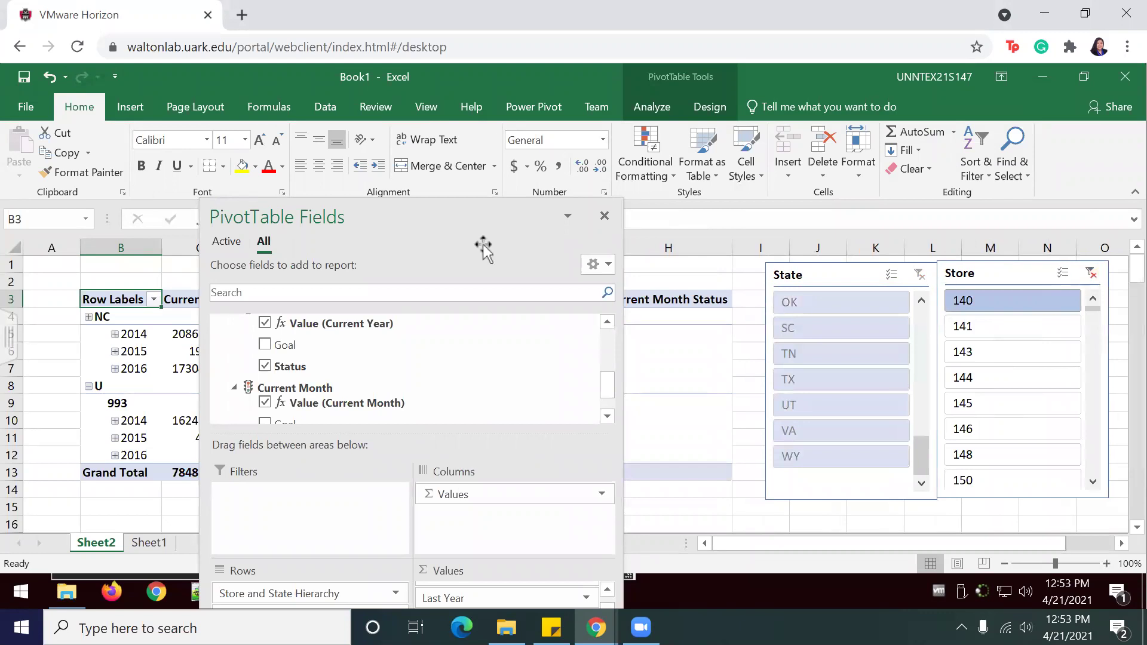
pyautogui.moveTo(484, 245); pyautogui.dragTo(936, 194)
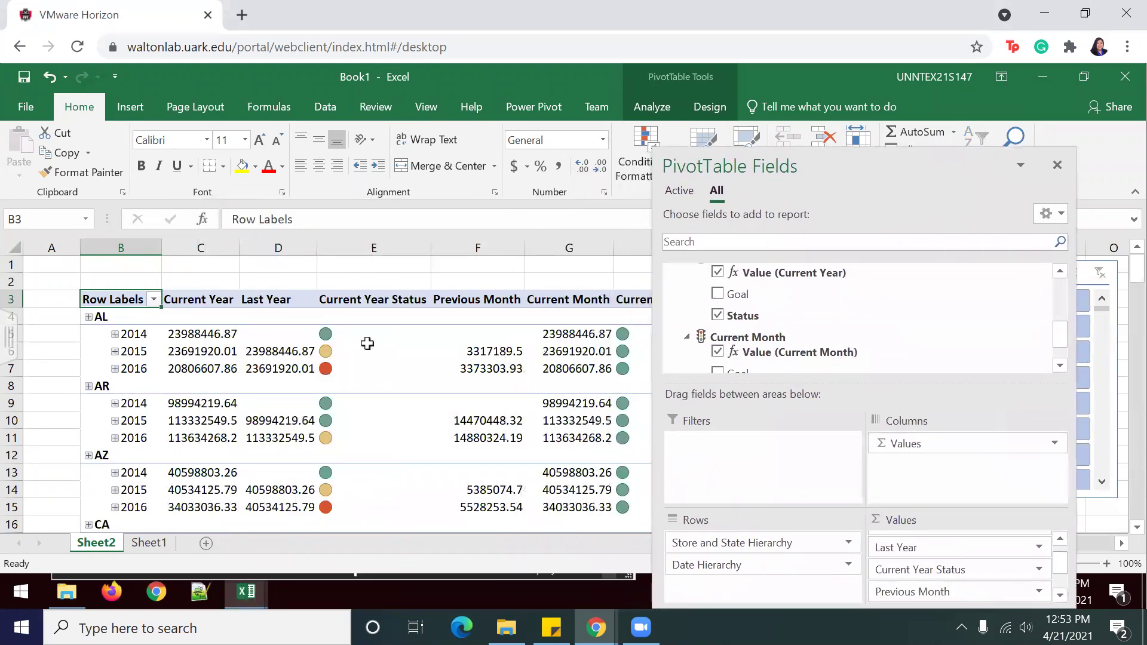
# Close the field list and scroll through each state's 2014–2016 rows with KPI stoplights.
pyautogui.click(367, 344)
pyautogui.scroll(-8, 388, 361)
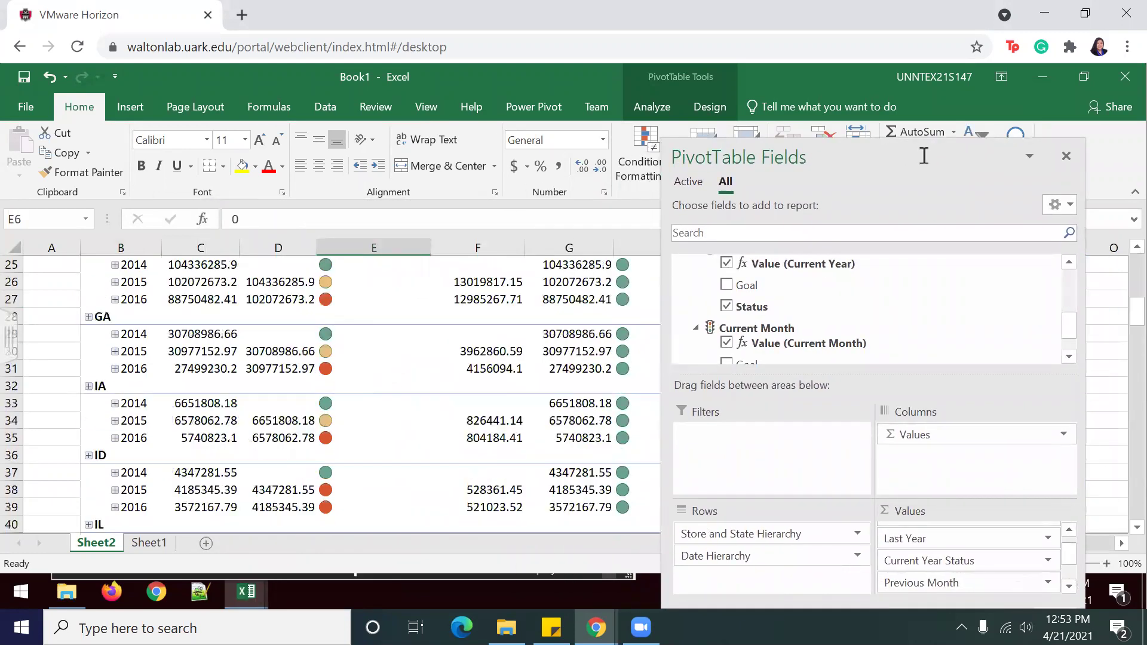
pyautogui.click(1066, 155)
pyautogui.scroll(-2, 654, 330)
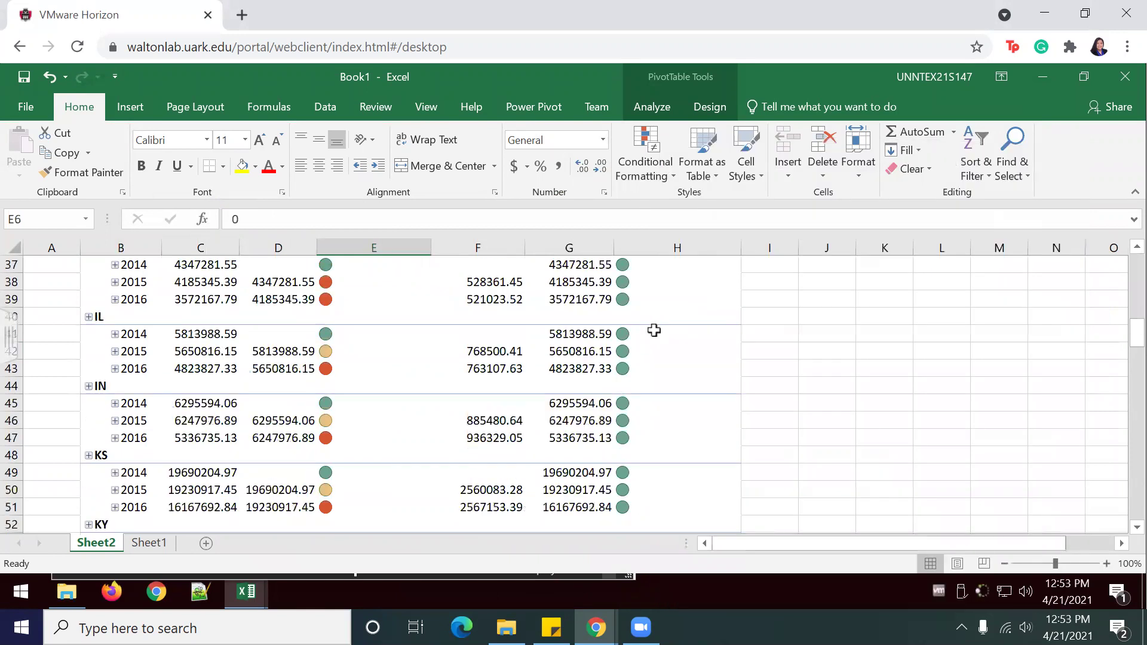
pyautogui.scroll(-2, 654, 330)
pyautogui.scroll(14, 654, 331)
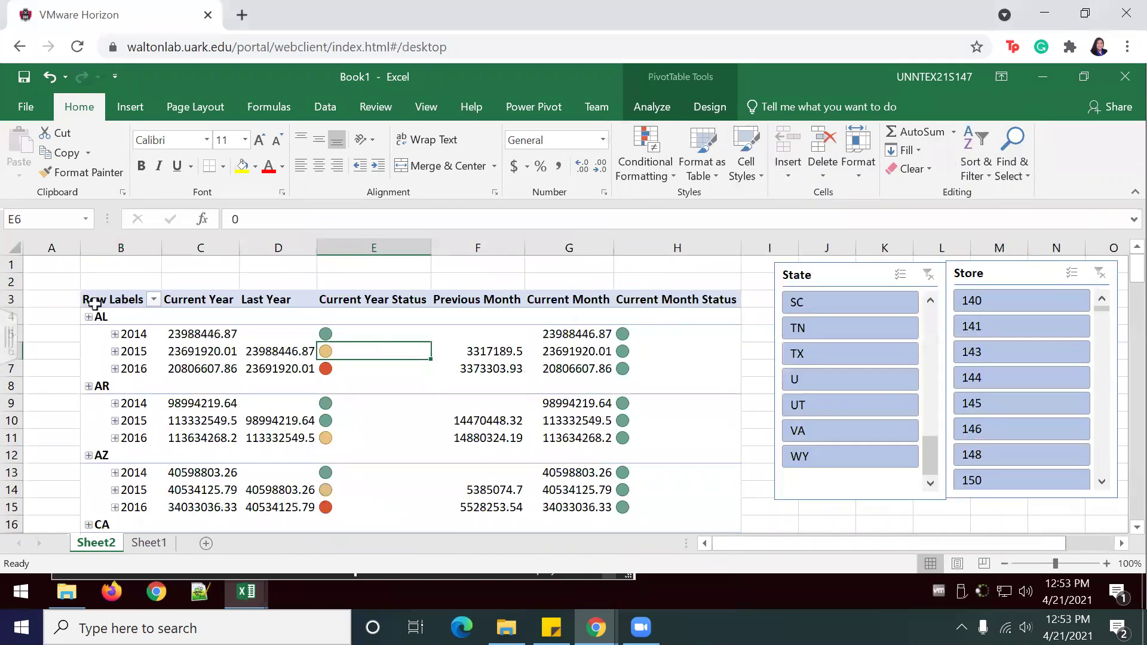
# Expand and collapse AL's 2014 monthly rows, then filter the State slicer to TX alone.
pyautogui.click(115, 335)
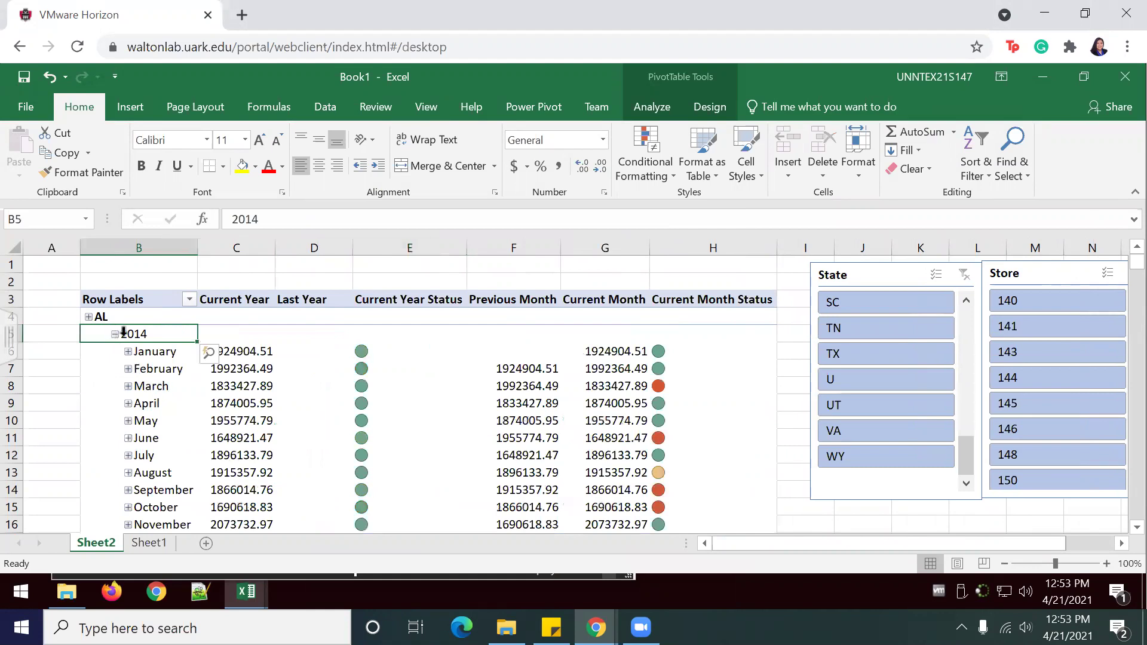
pyautogui.click(114, 335)
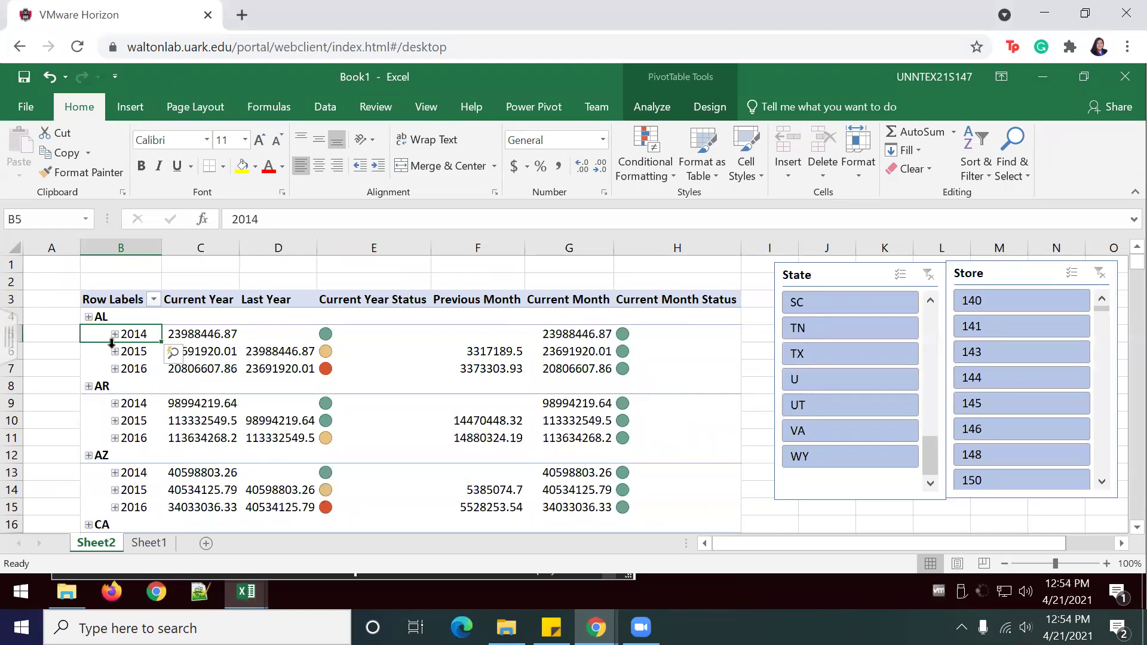
pyautogui.click(827, 352)
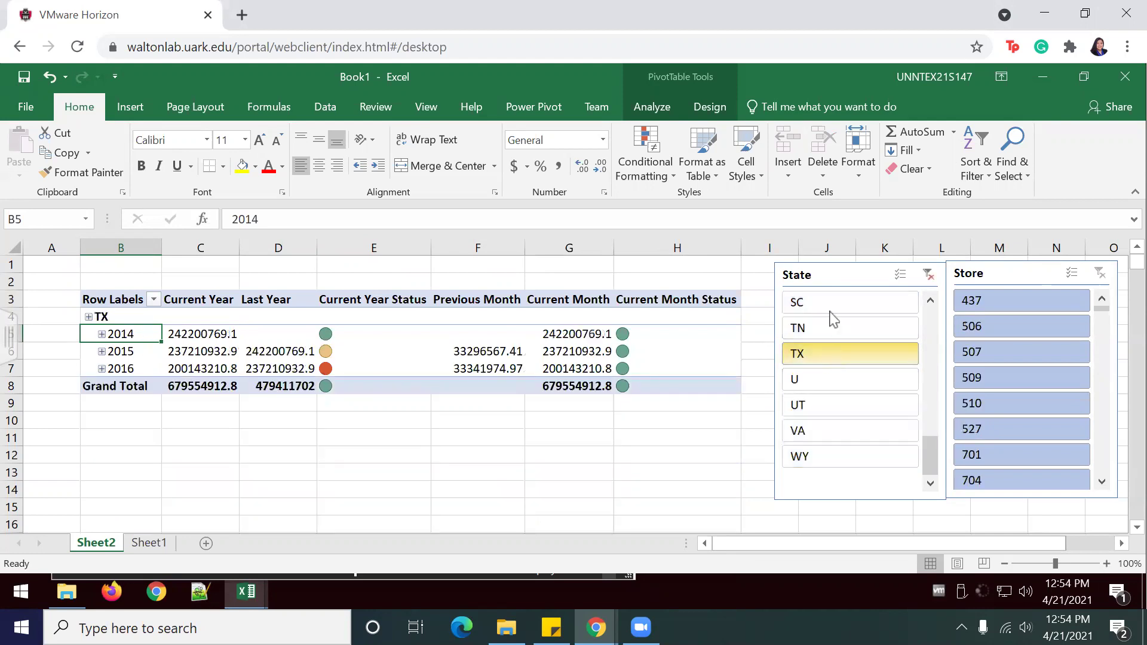